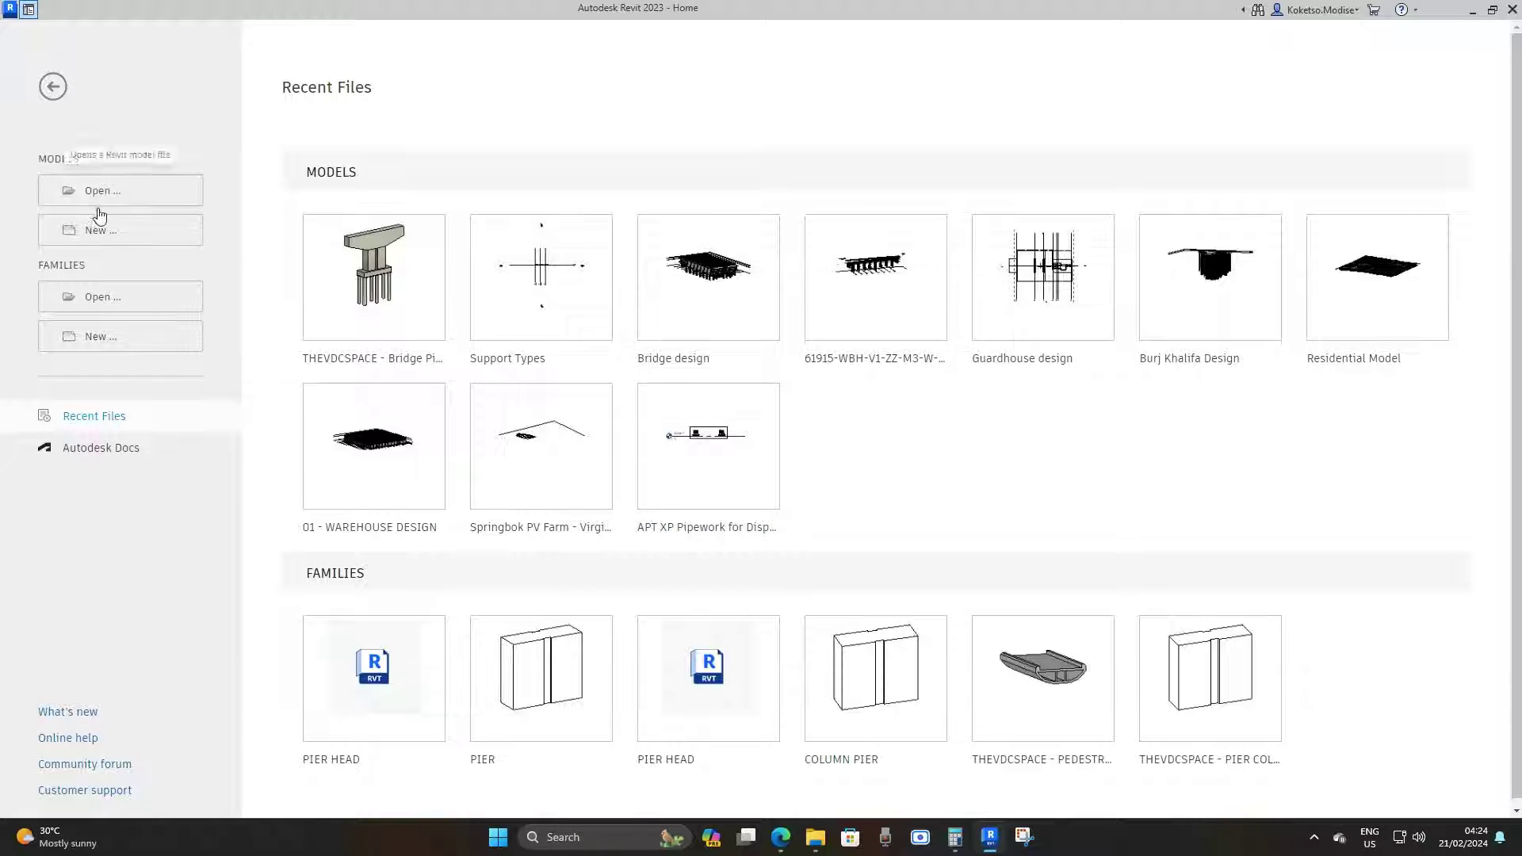
Step: Create a new project from the Structural Template and open its Level 1 plan
click(116, 238)
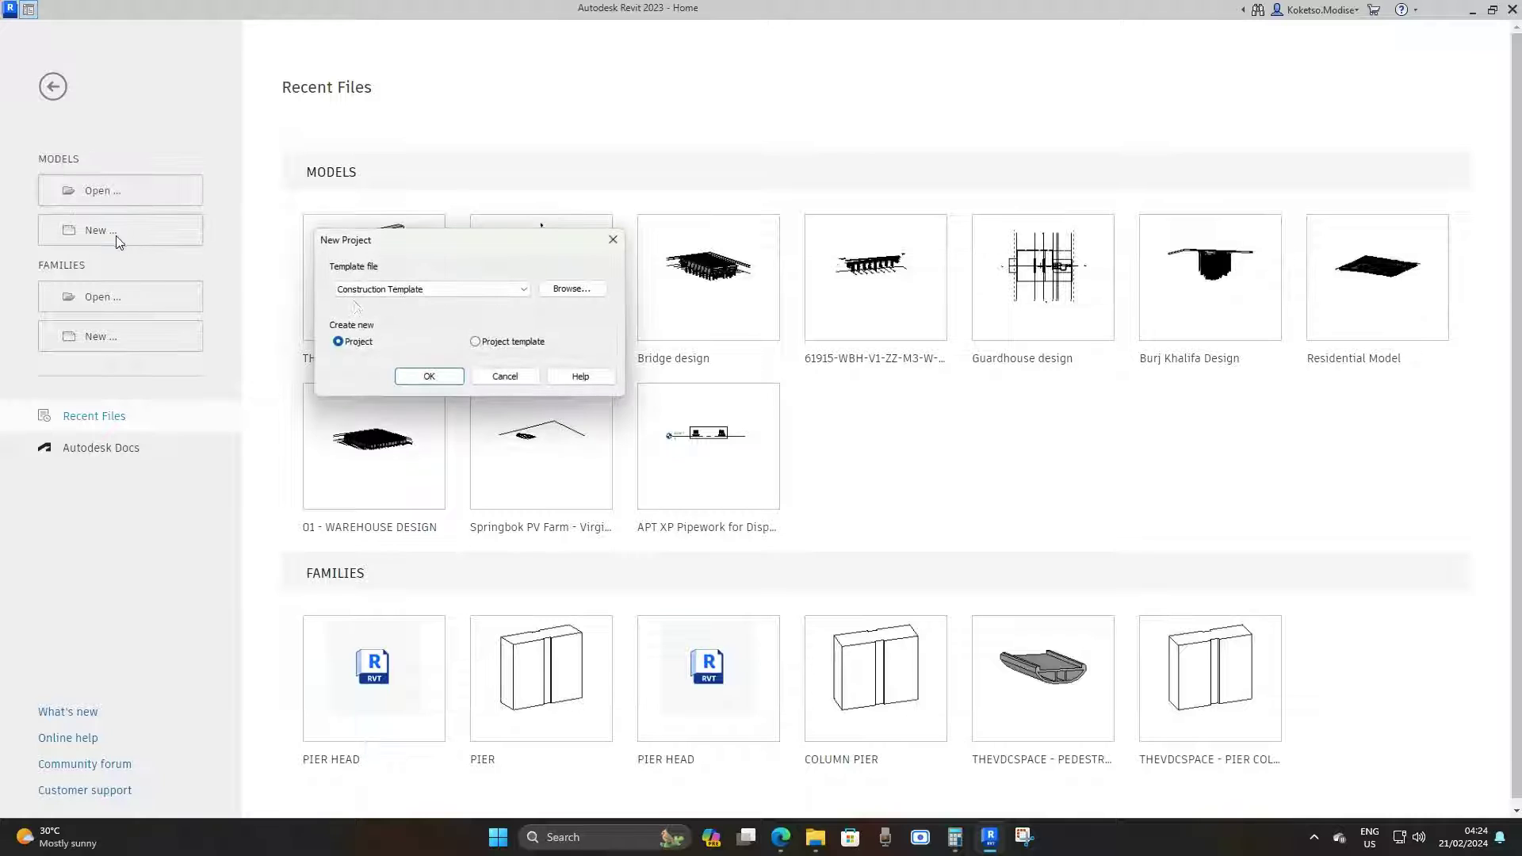
click(421, 290)
click(382, 336)
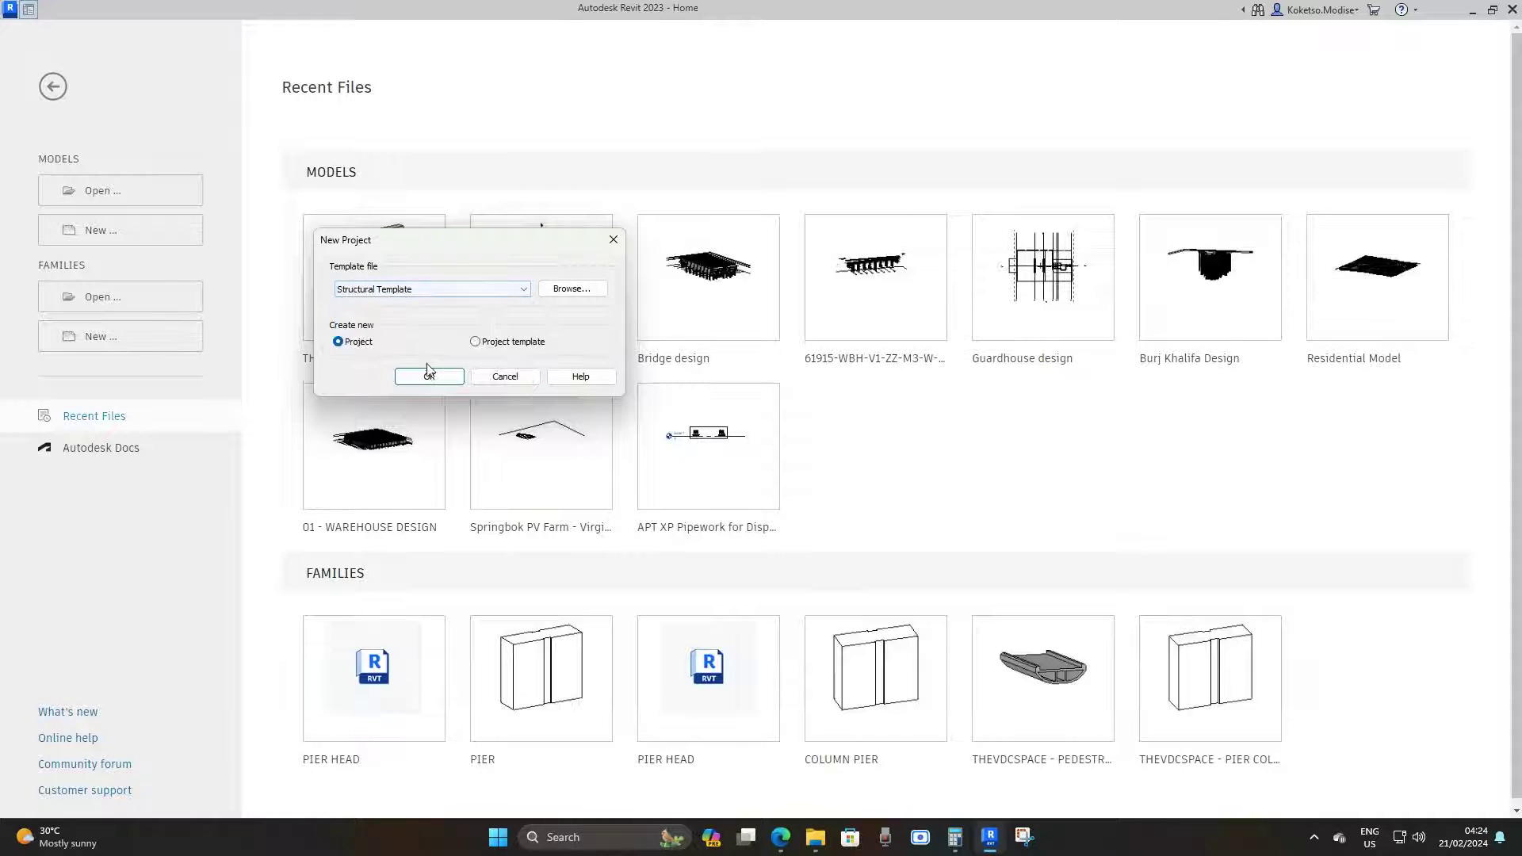
click(430, 376)
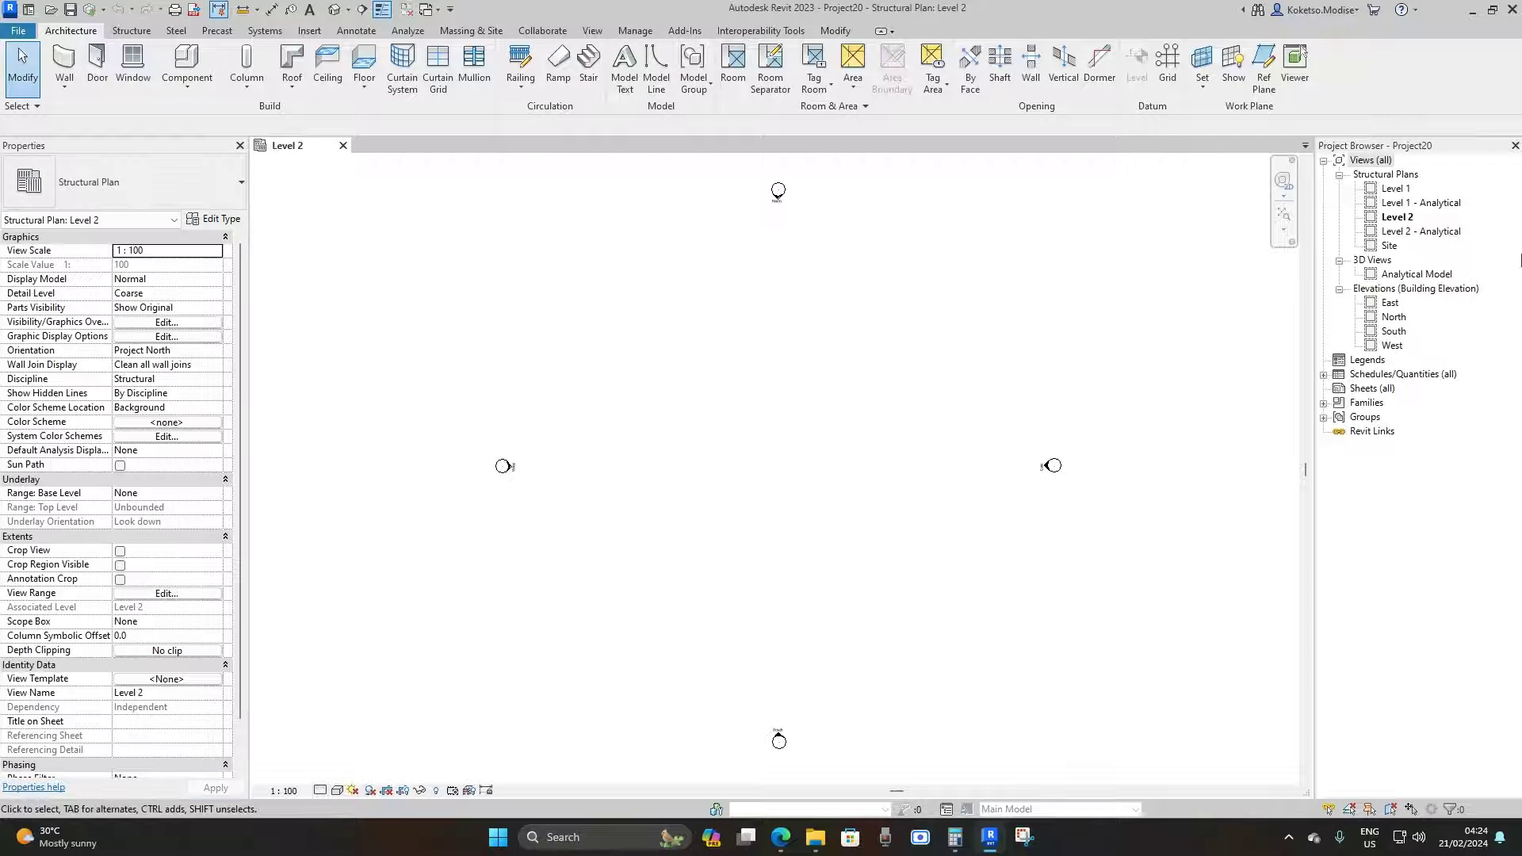
double_click(1396, 187)
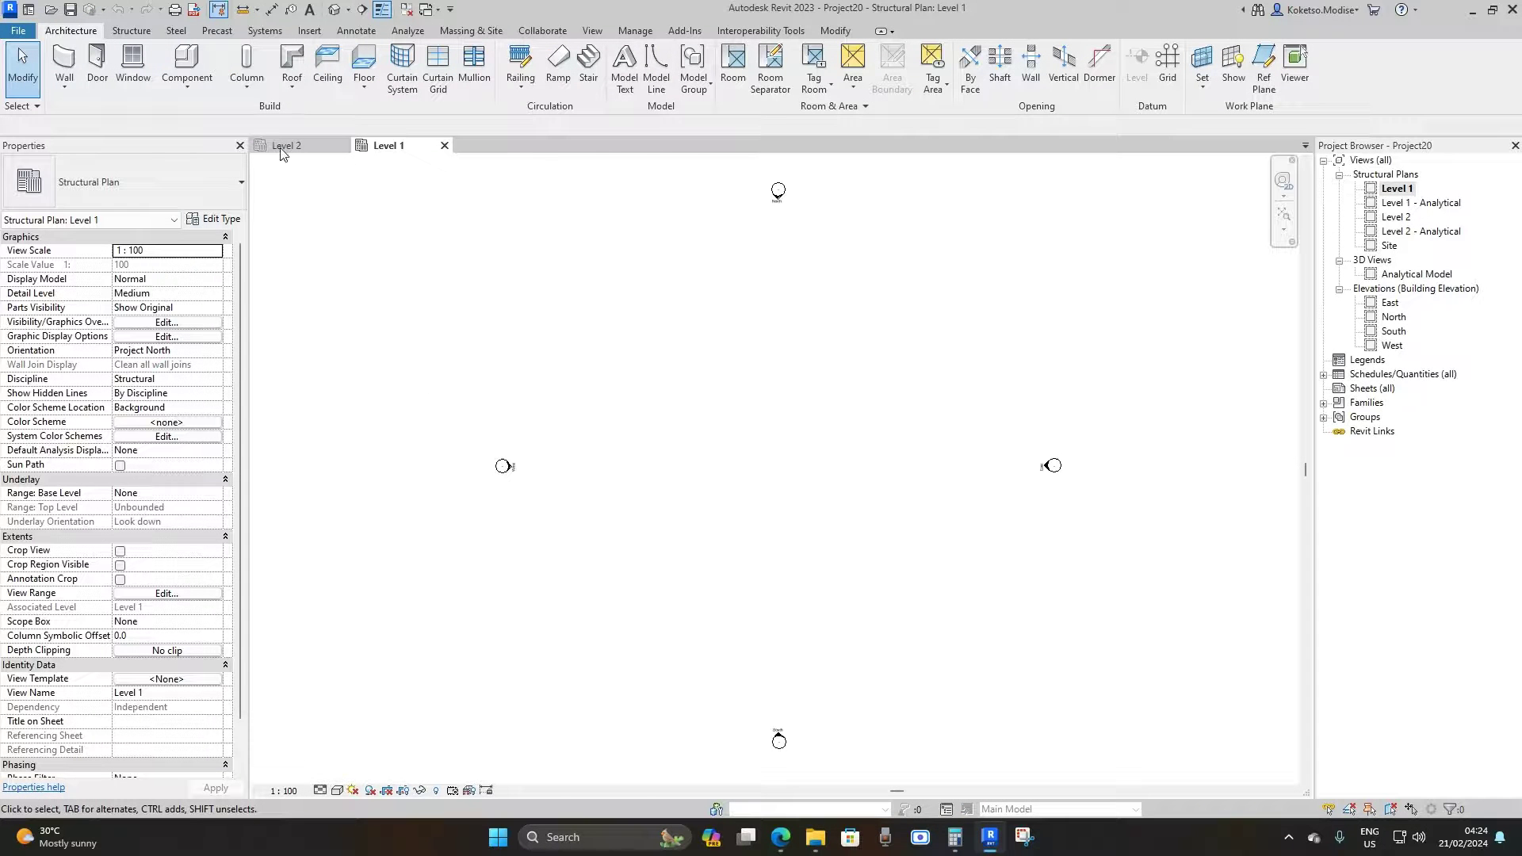
Step: Start a new family from the Metric Structural Column.rft template
click(19, 31)
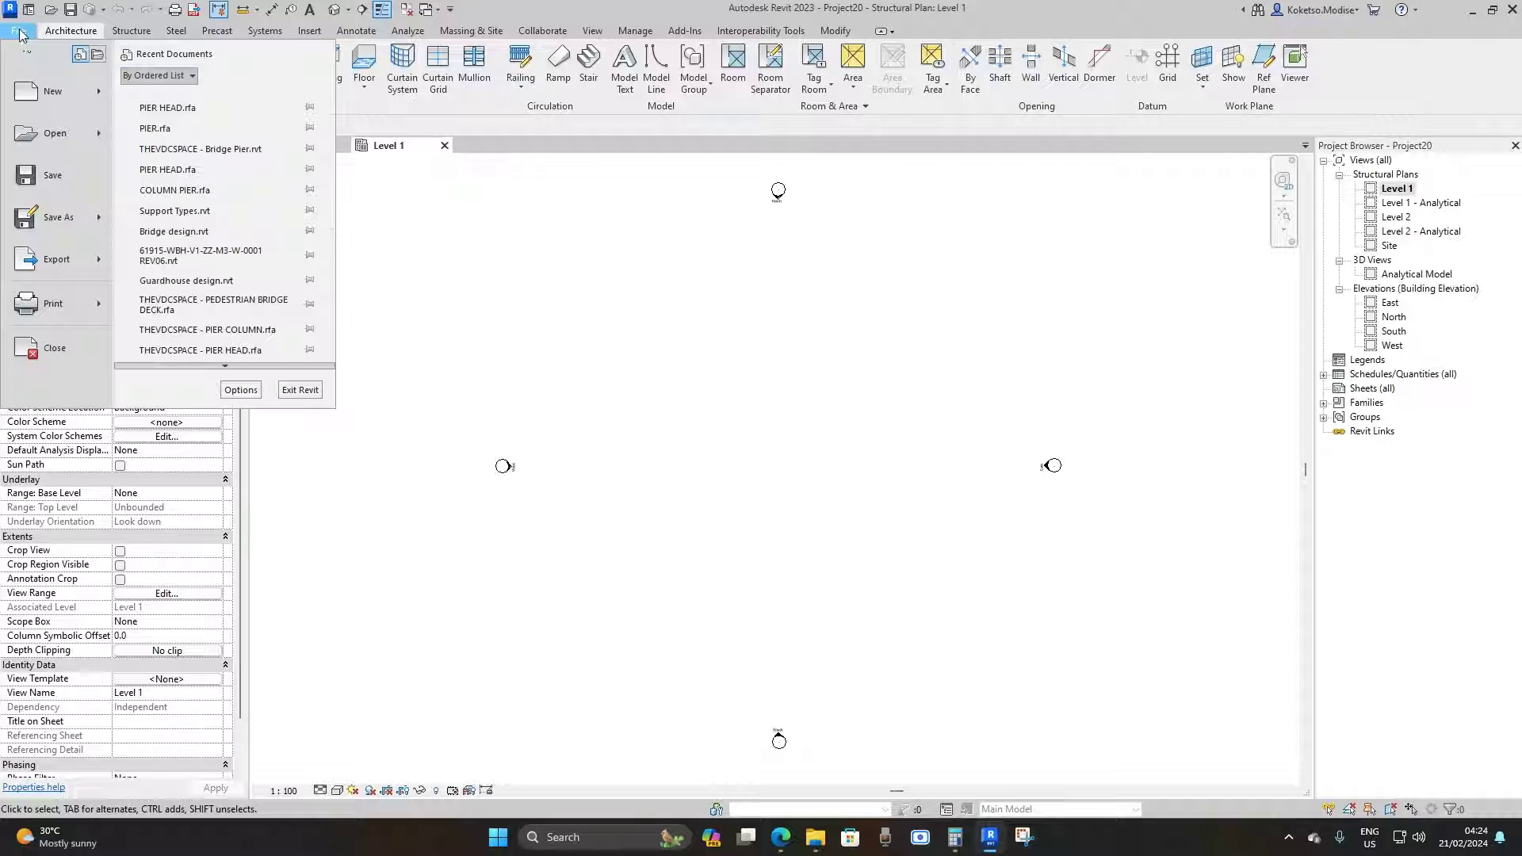
mouse_move(68, 91)
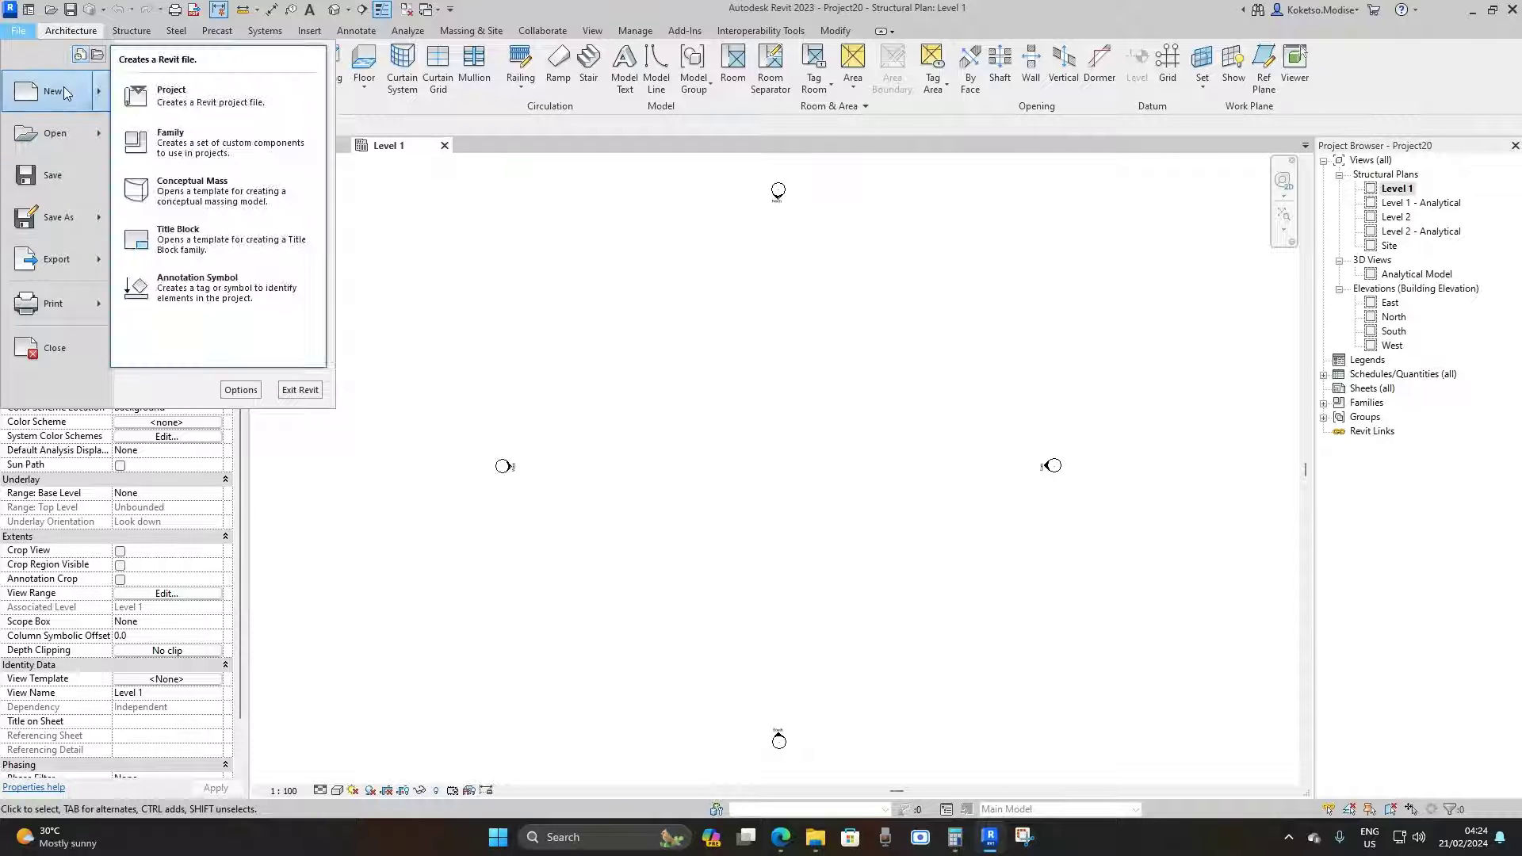
click(194, 151)
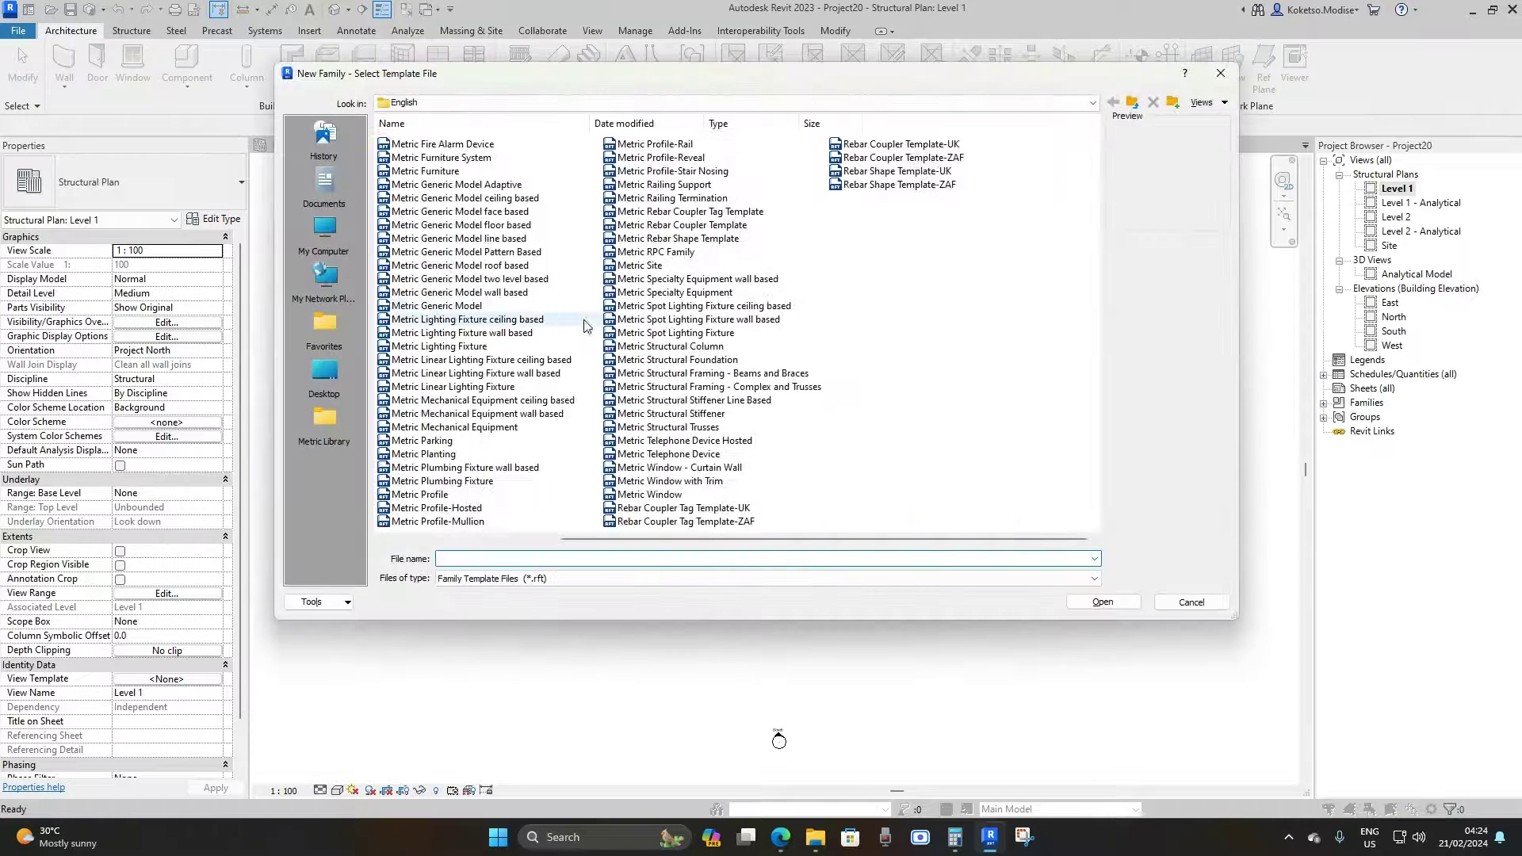
click(785, 347)
click(1103, 601)
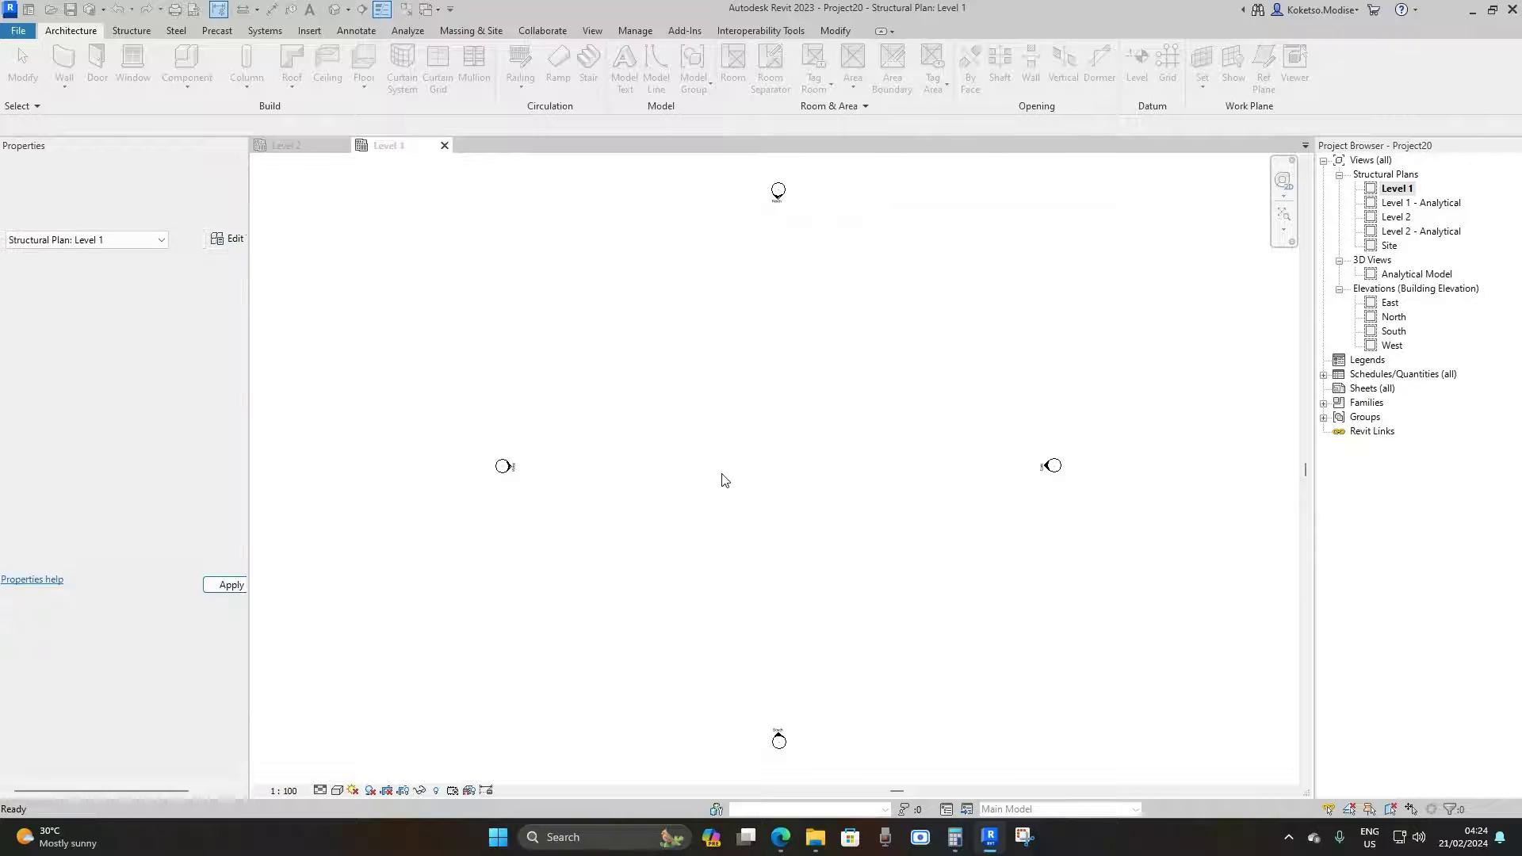
Step: Change the column's Width dimension from 500 to 1000
click(869, 719)
click(854, 728)
text(1000)
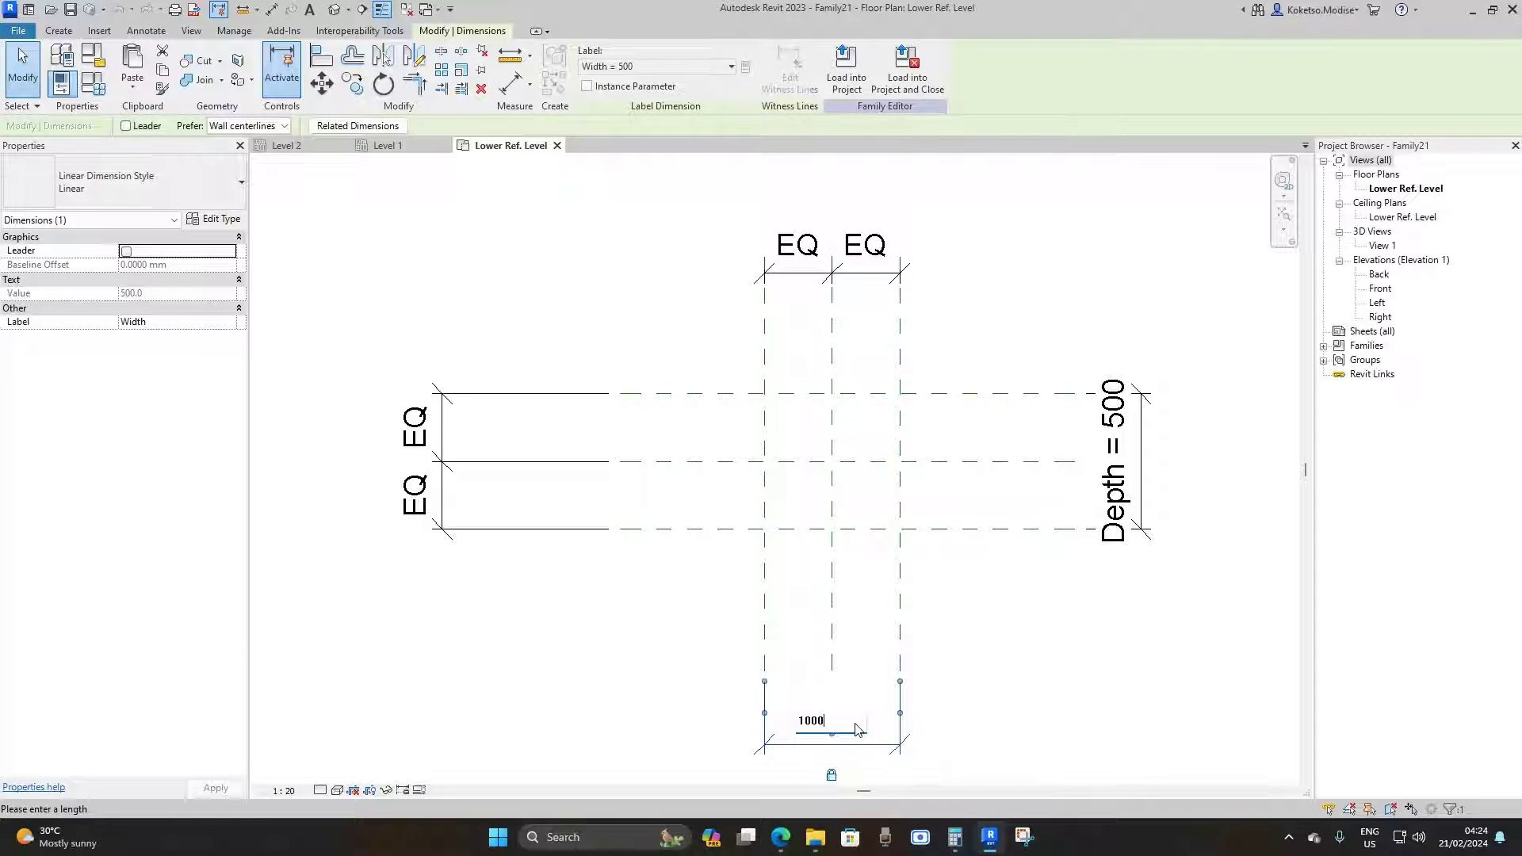
key(Return)
key(Escape)
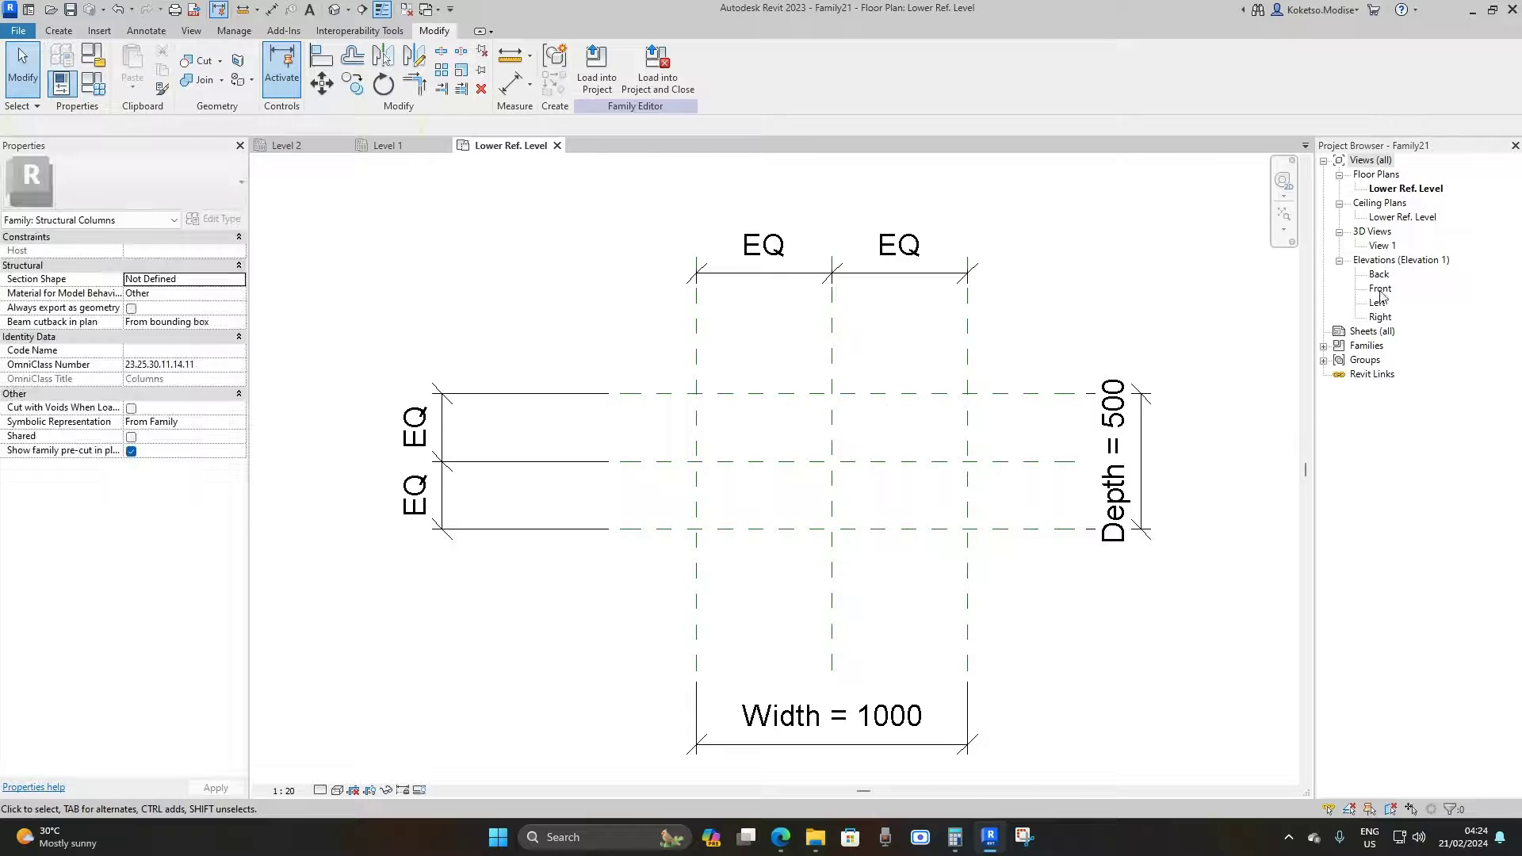
Step: Open the Front elevation and lengthen the reference level lines on both sides
double_click(1380, 289)
middle_click(635, 329)
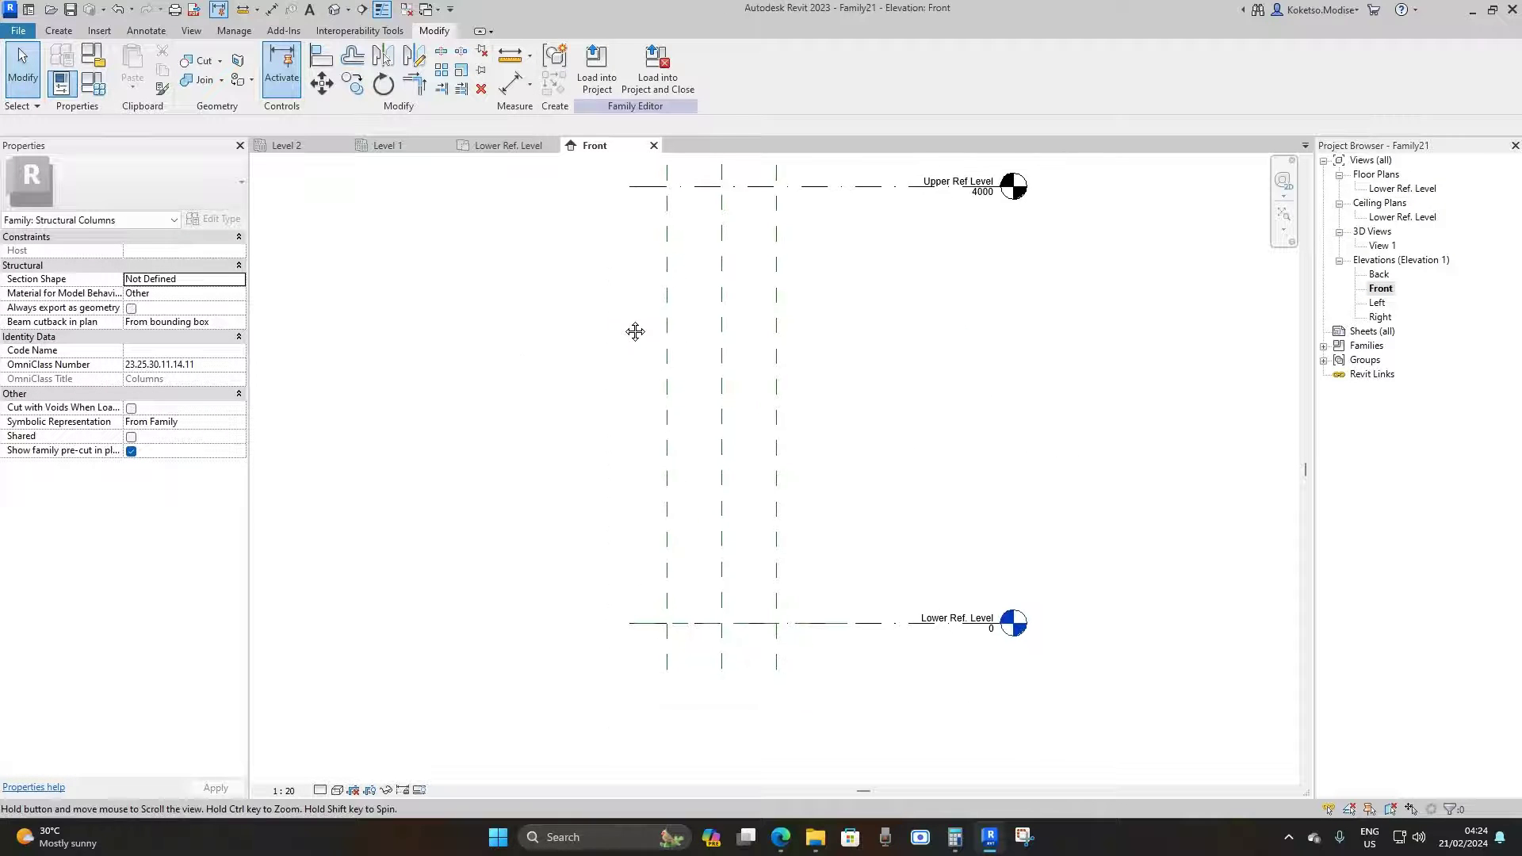
click(633, 198)
drag(303, 198, 270, 199)
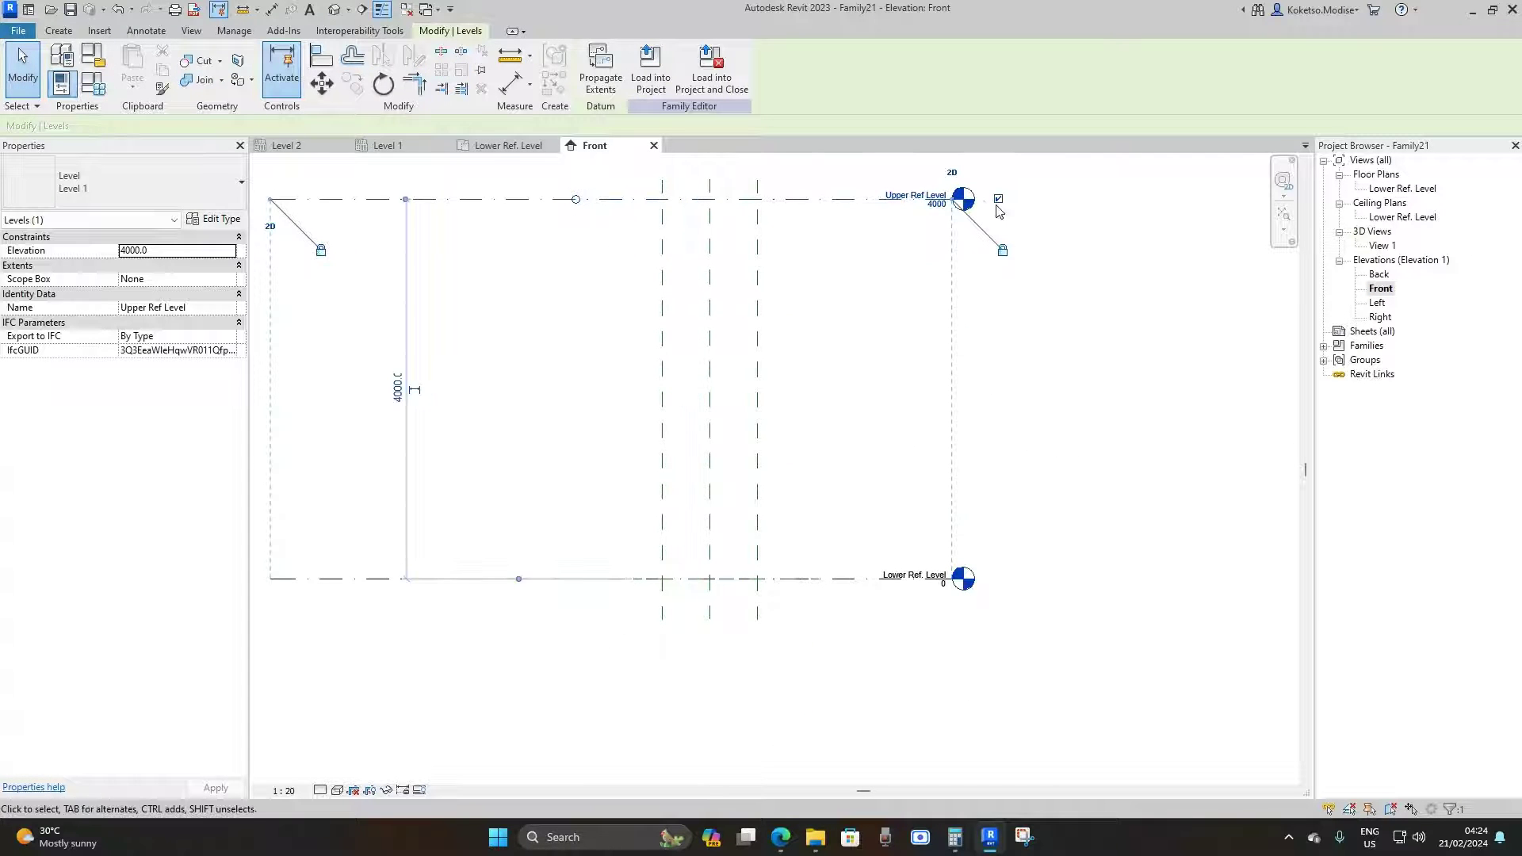
drag(953, 199, 1167, 199)
click(696, 323)
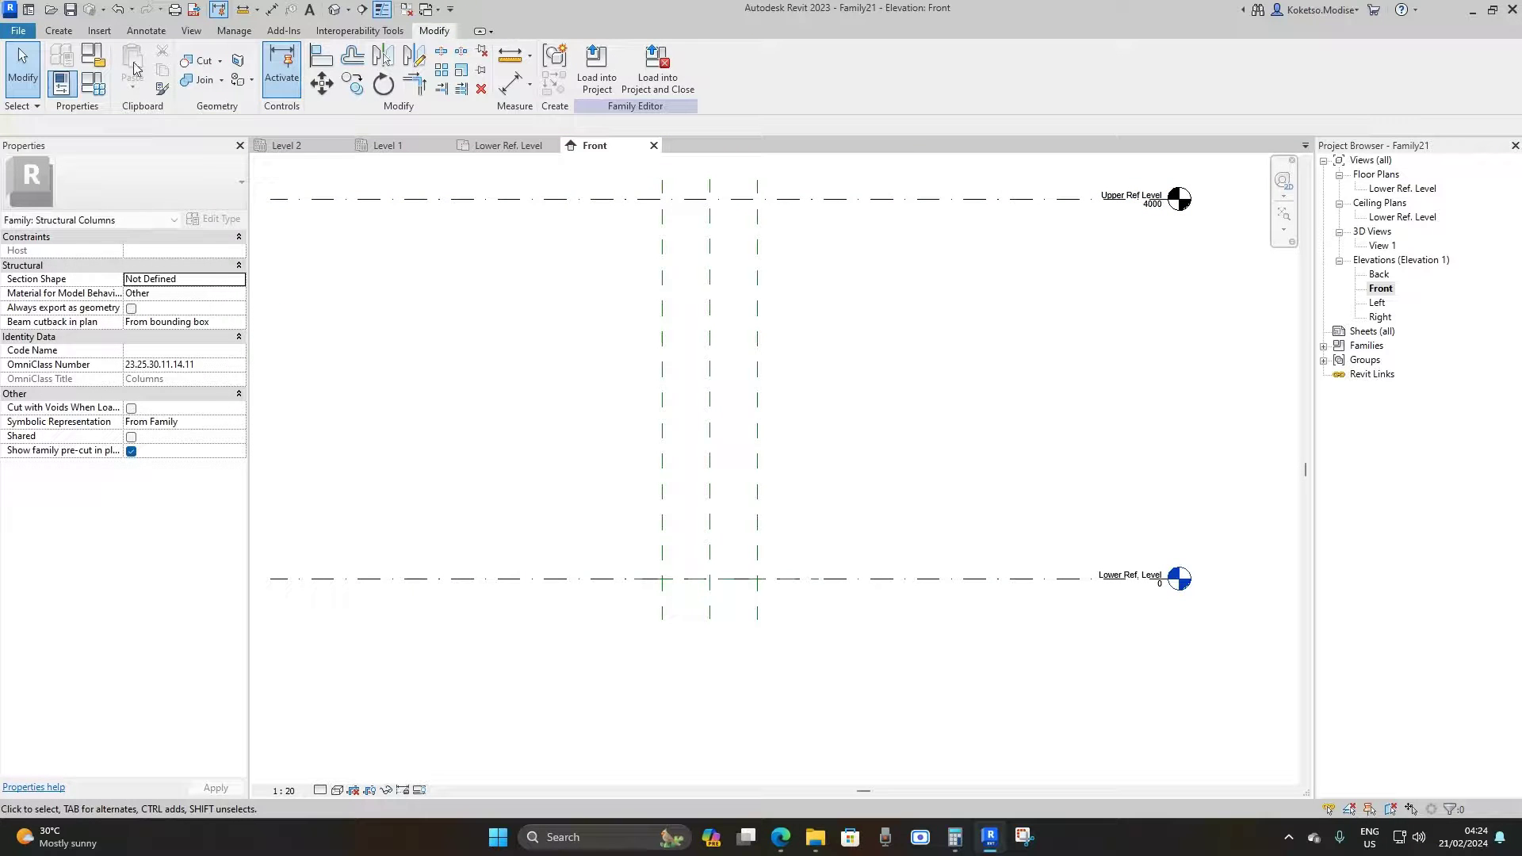
click(59, 30)
Step: Start an extrusion sketch with a base segment and a sloped line up to the Upper Ref Level
click(133, 79)
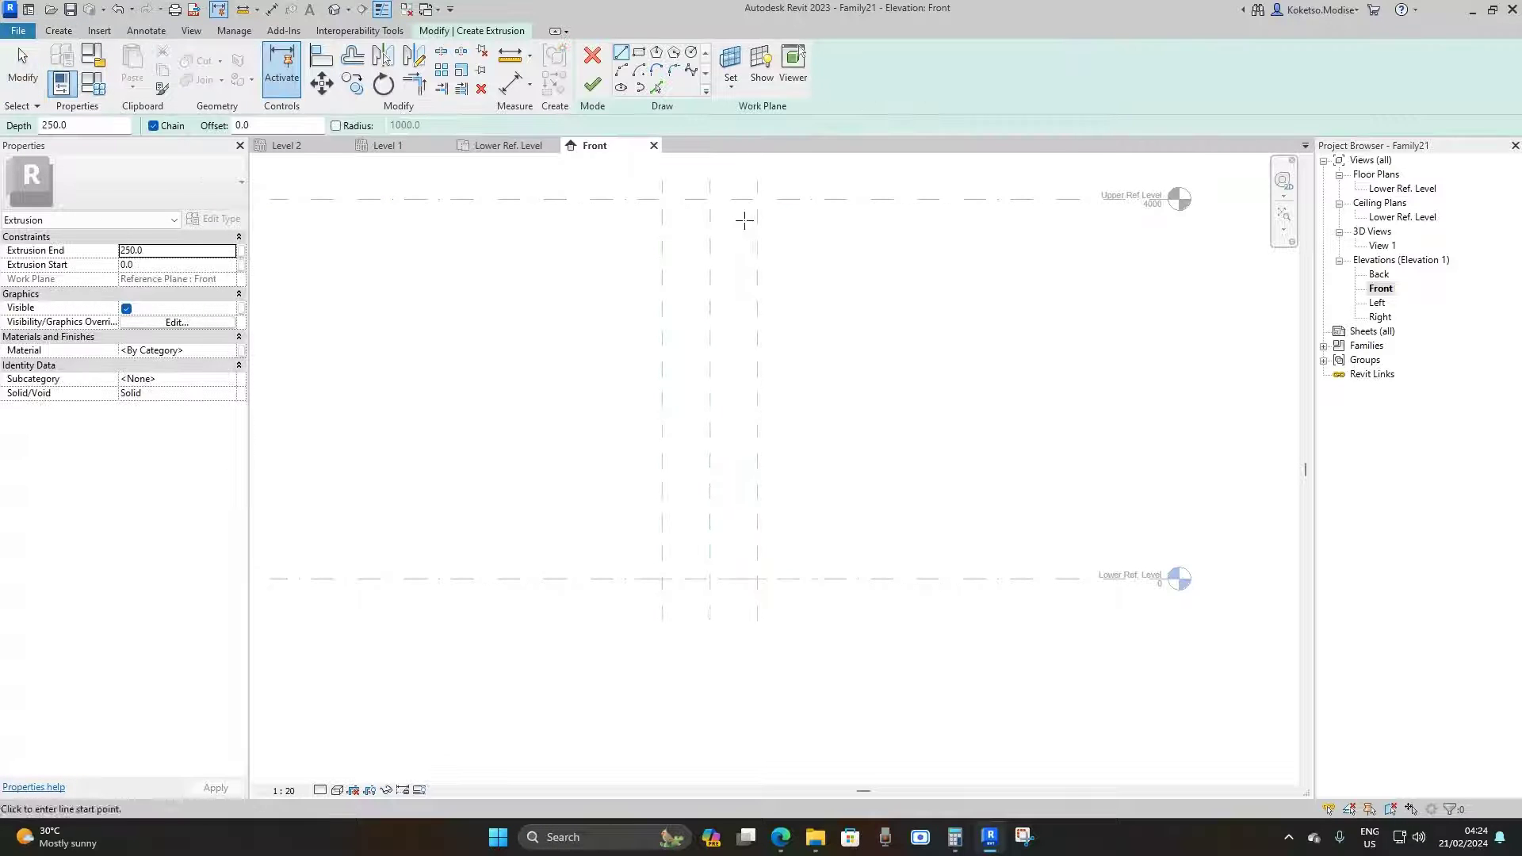
click(662, 579)
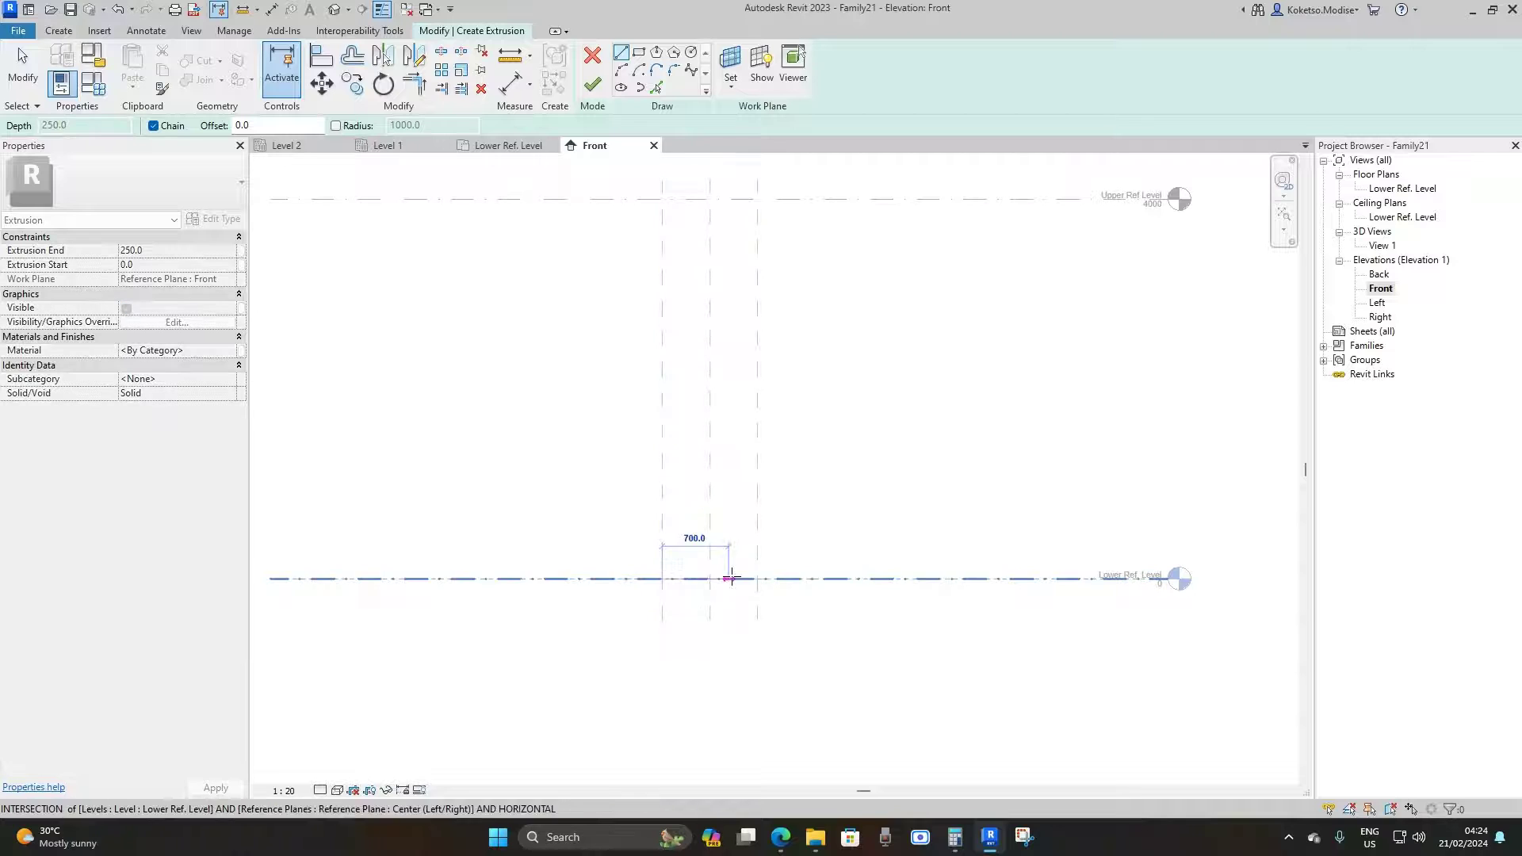
click(757, 579)
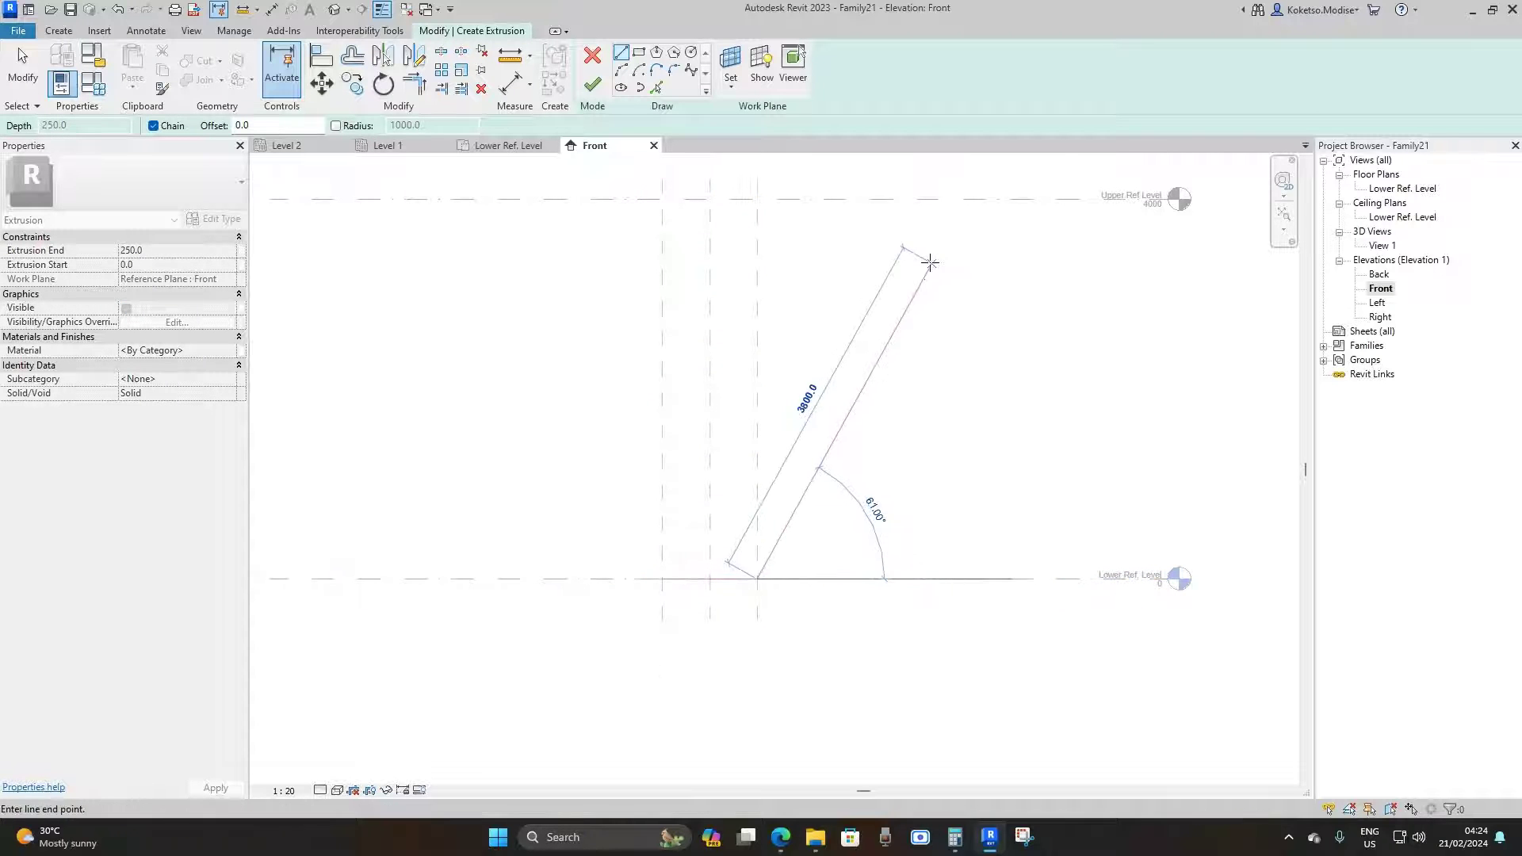
click(975, 200)
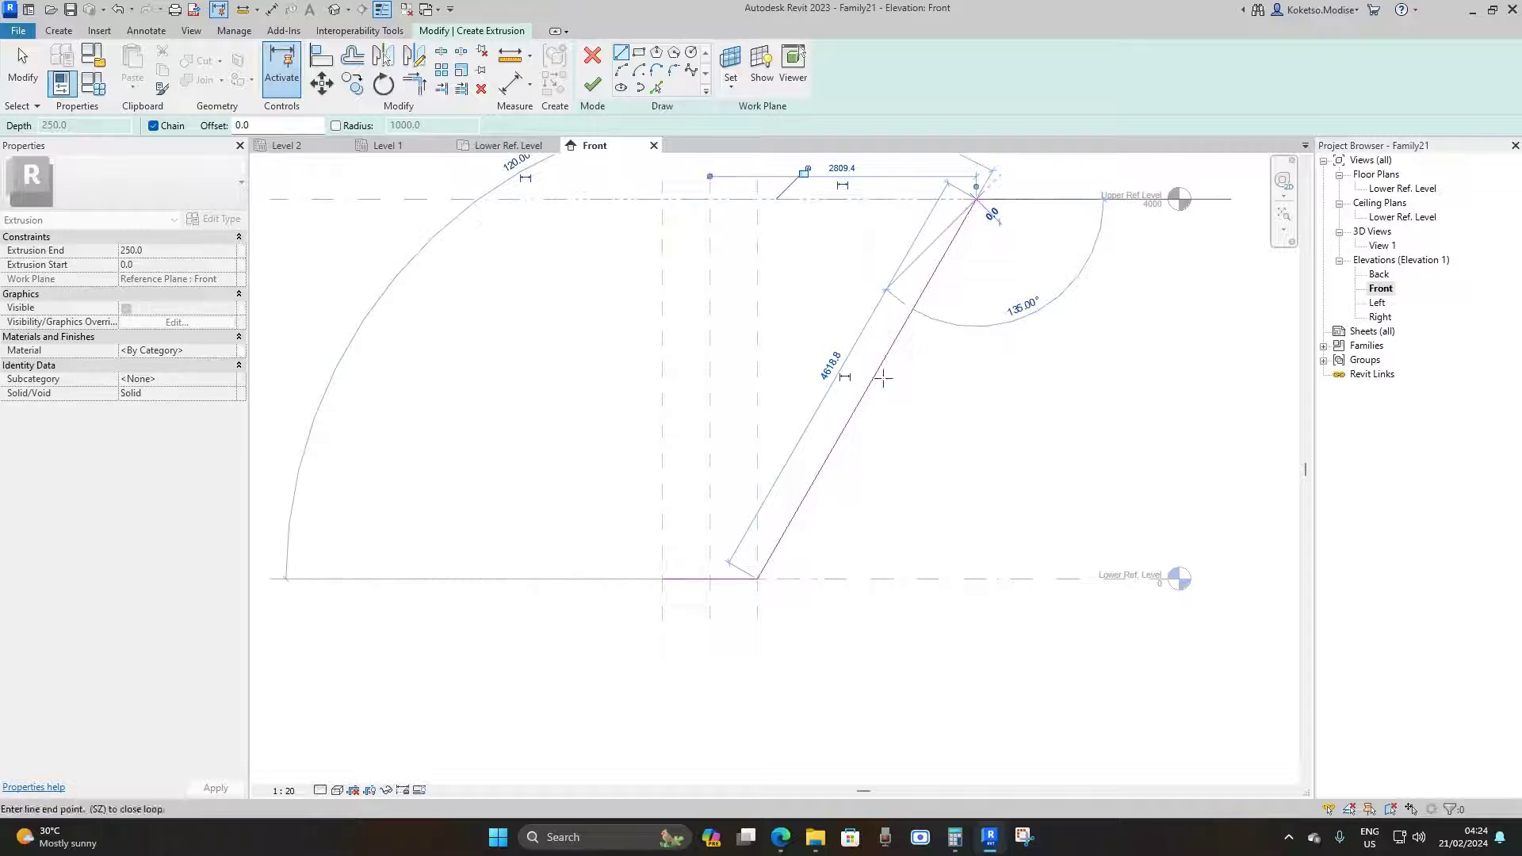
key(Escape)
key(Escape)
Step: Add an offset copy of the sloped line and a short top edge, trimmed into a corner
click(657, 87)
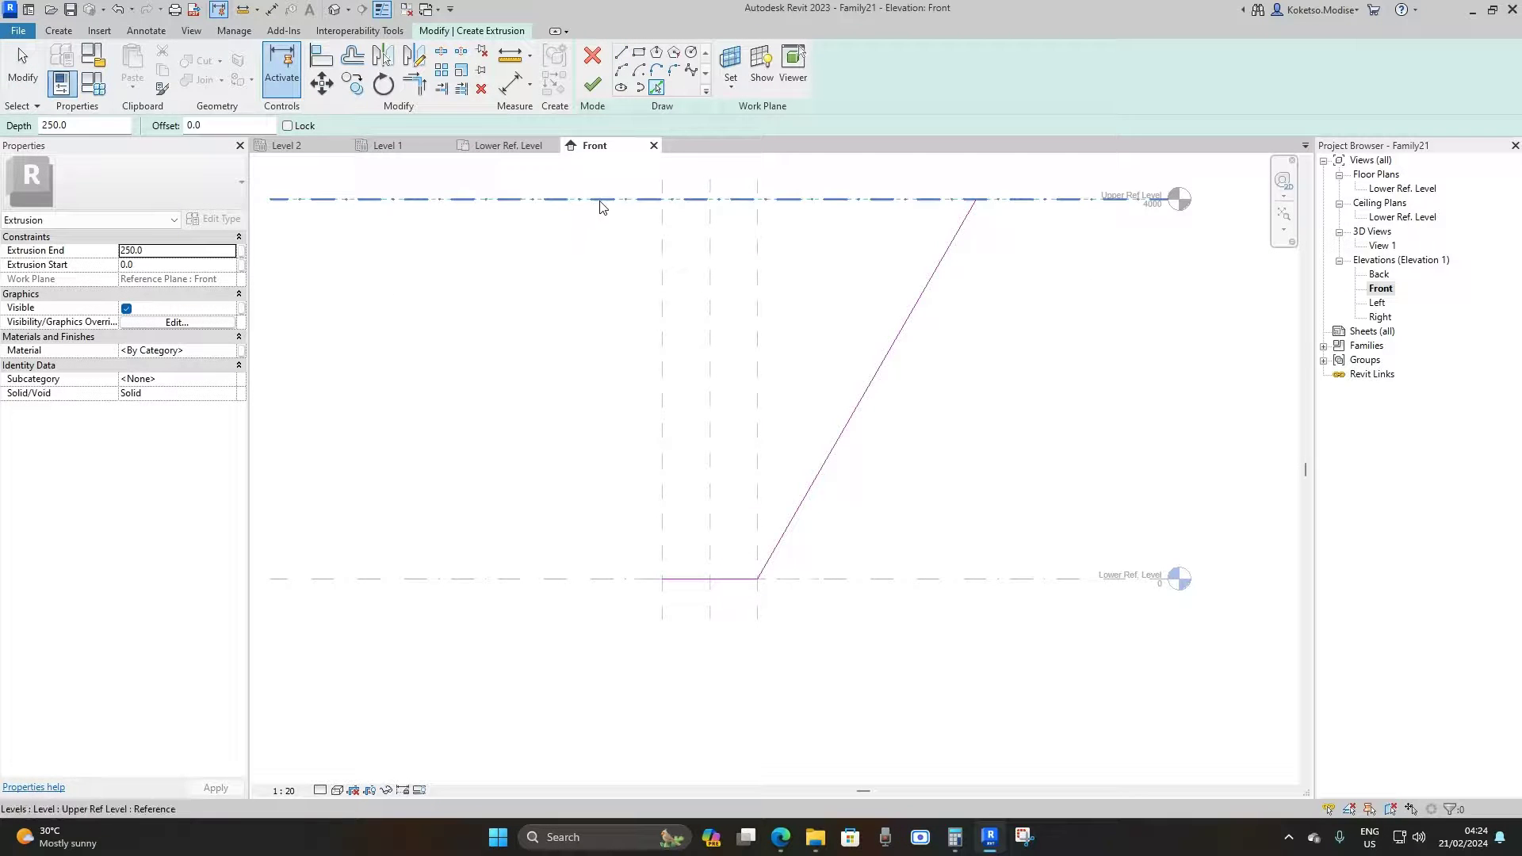
drag(233, 125, 159, 123)
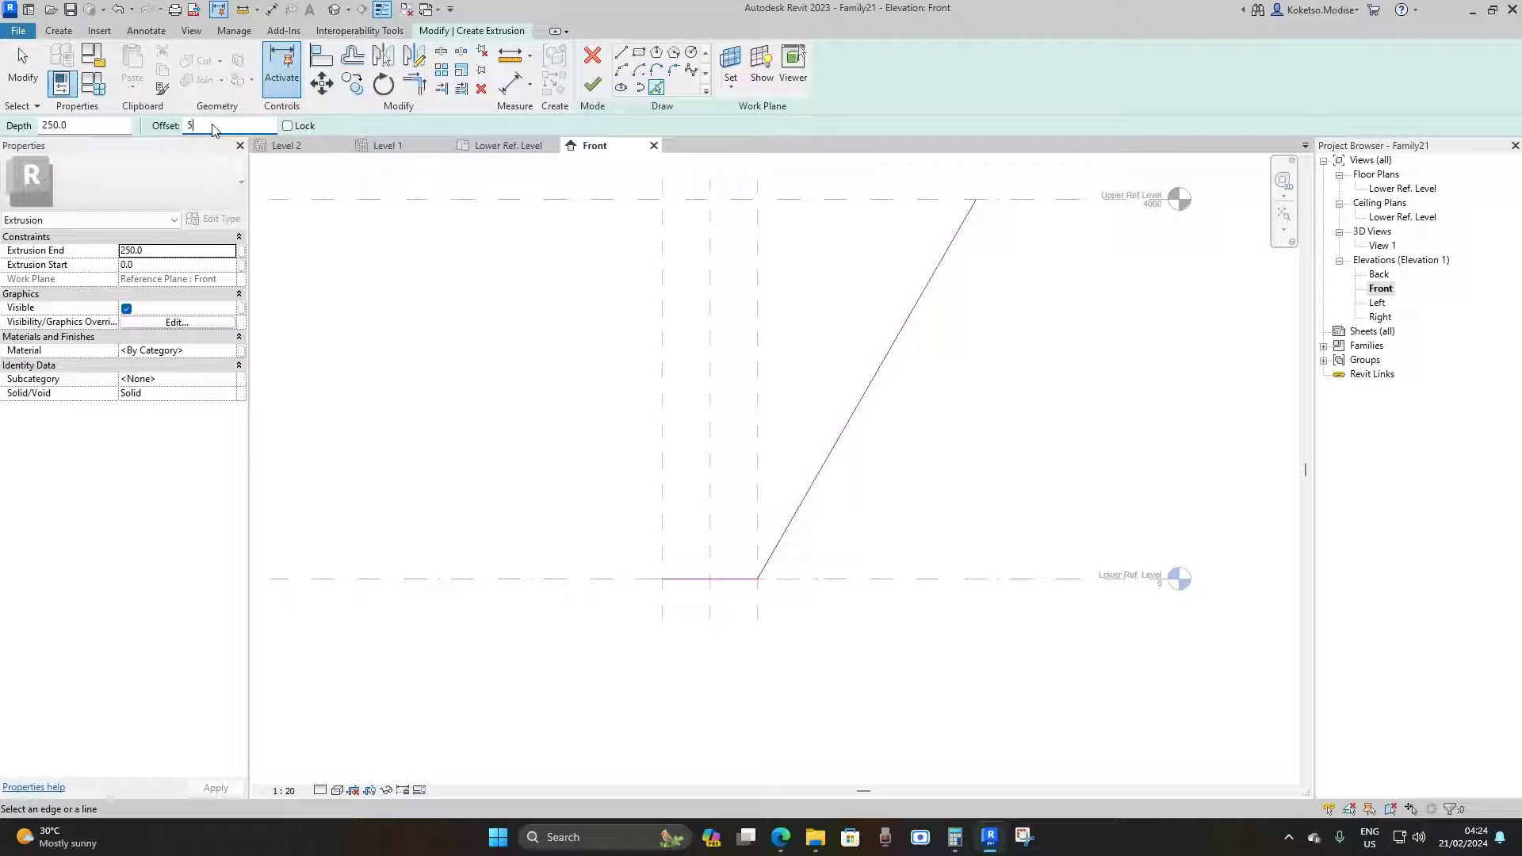
click(904, 329)
key(l)
key(i)
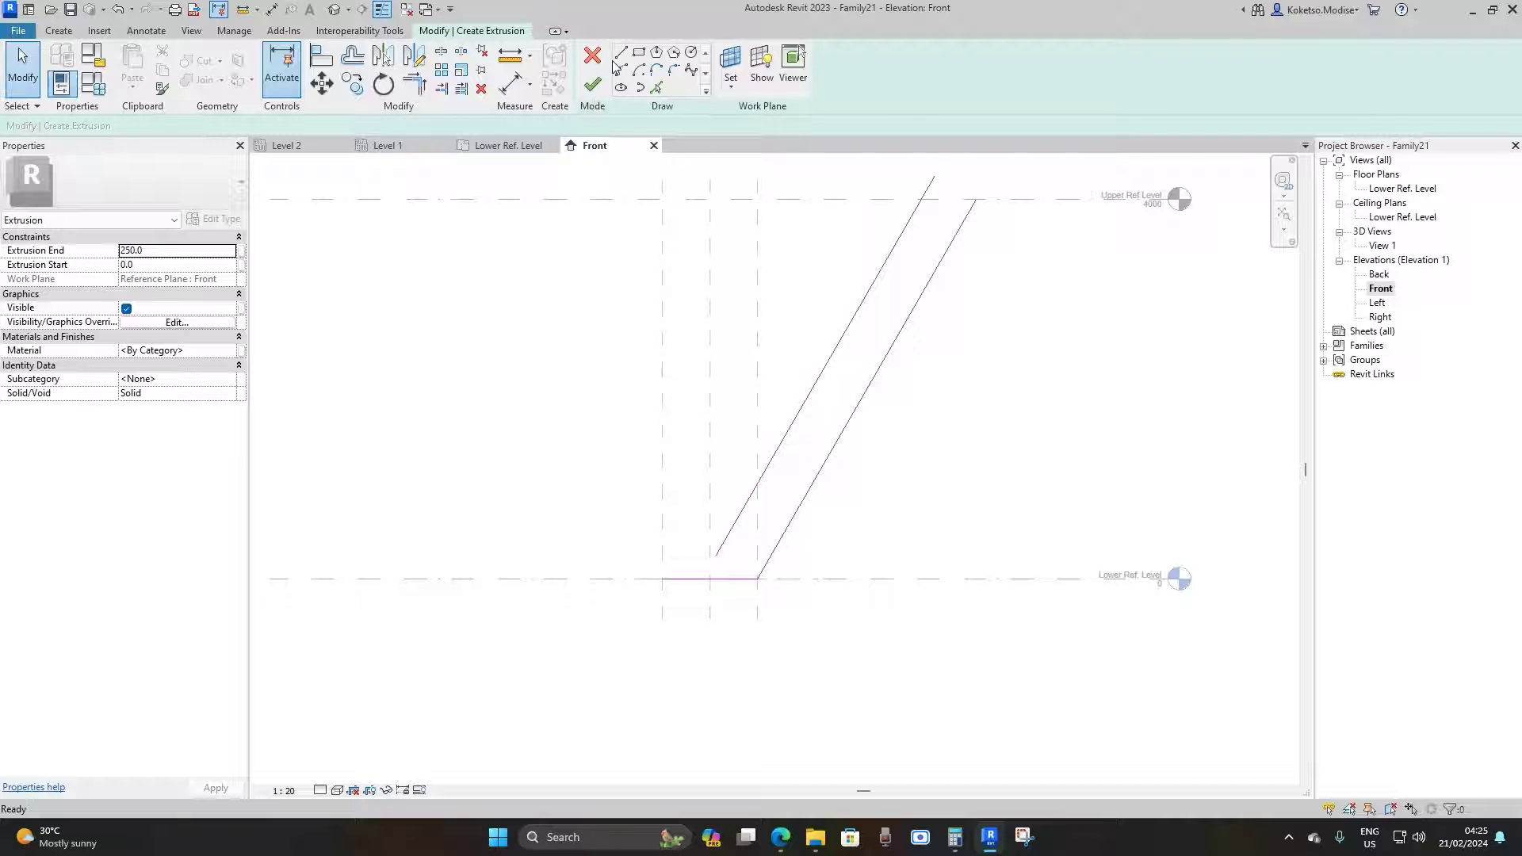
click(975, 199)
click(924, 199)
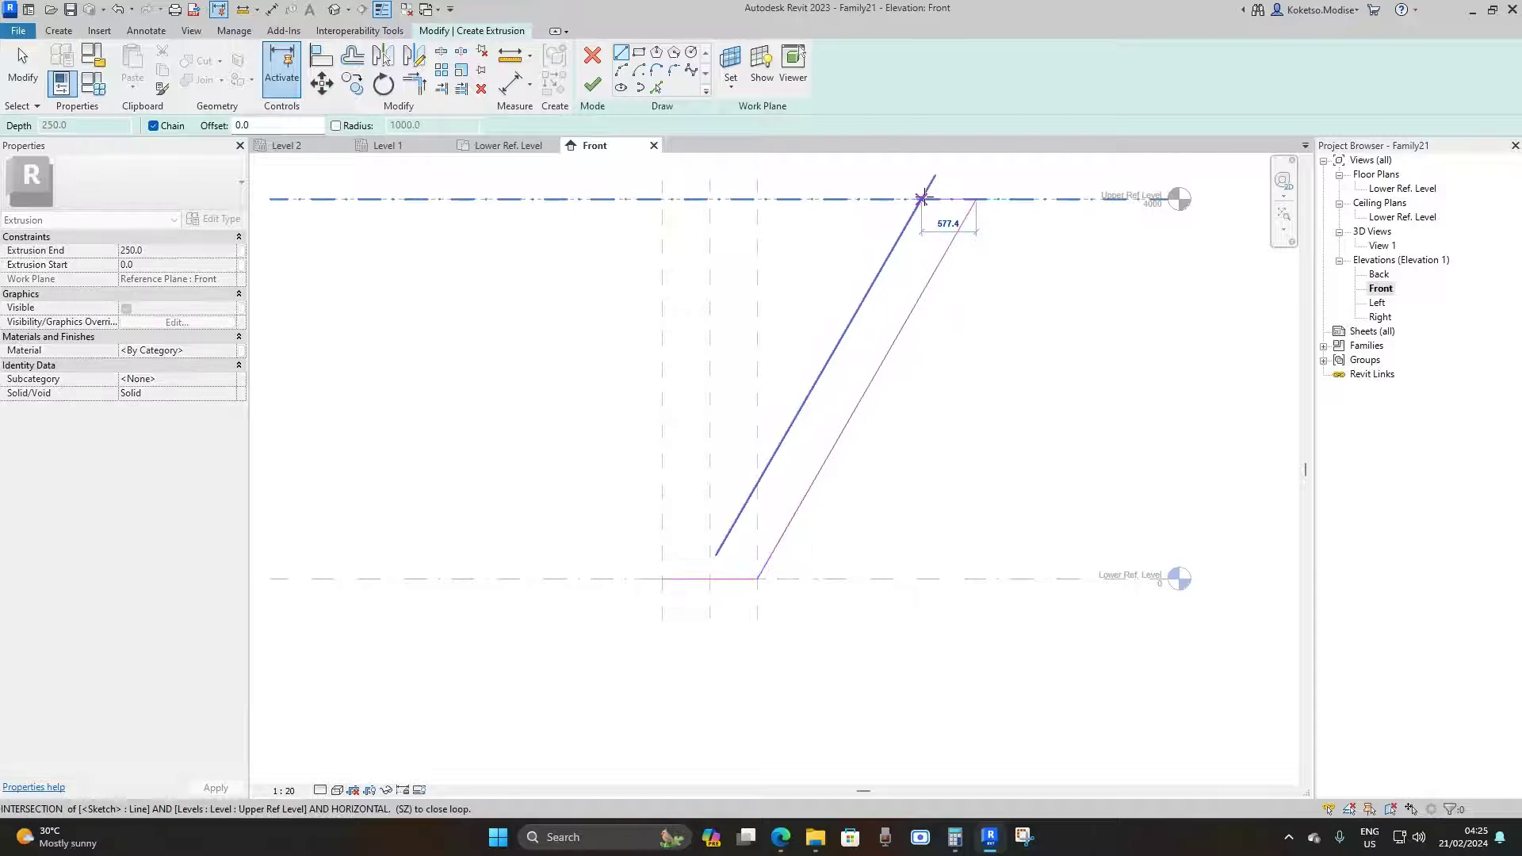
click(414, 84)
click(939, 202)
click(911, 216)
key(Escape)
Step: Mirror the three-line leg about the centre reference plane
drag(1020, 264, 746, 595)
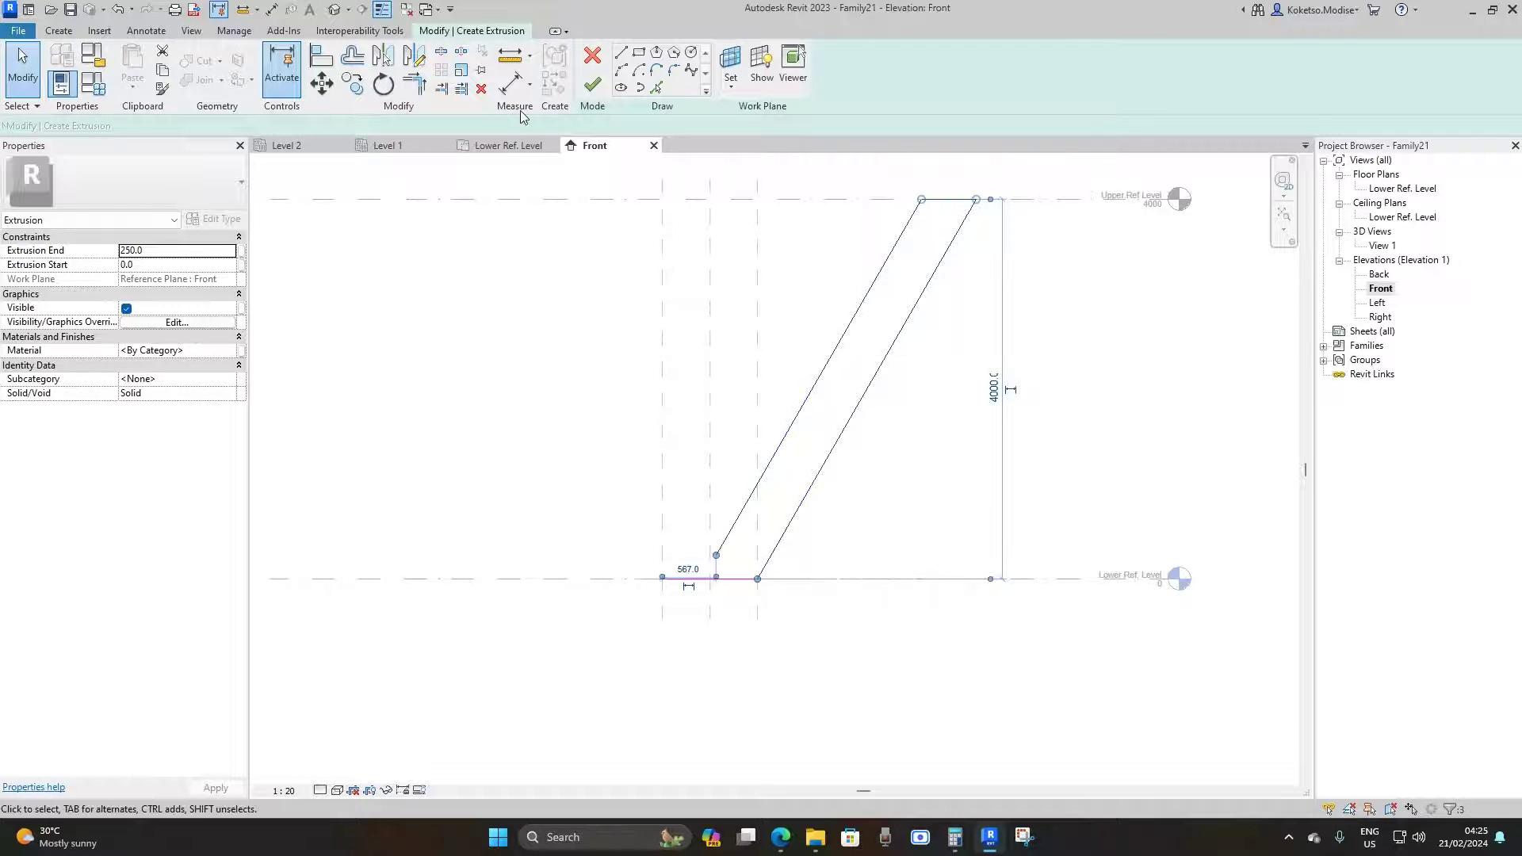
click(382, 61)
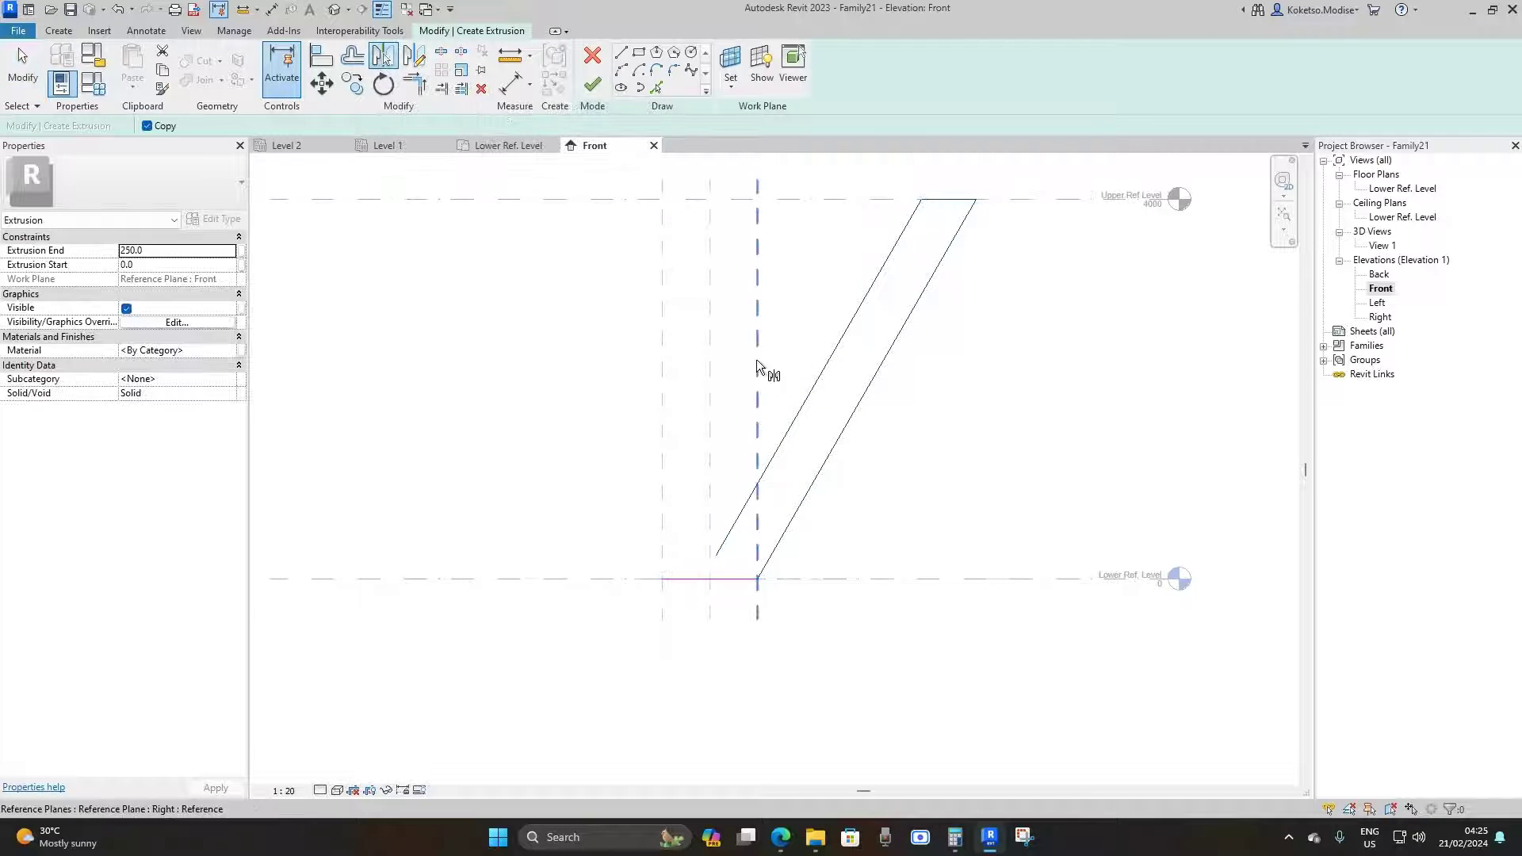
click(710, 349)
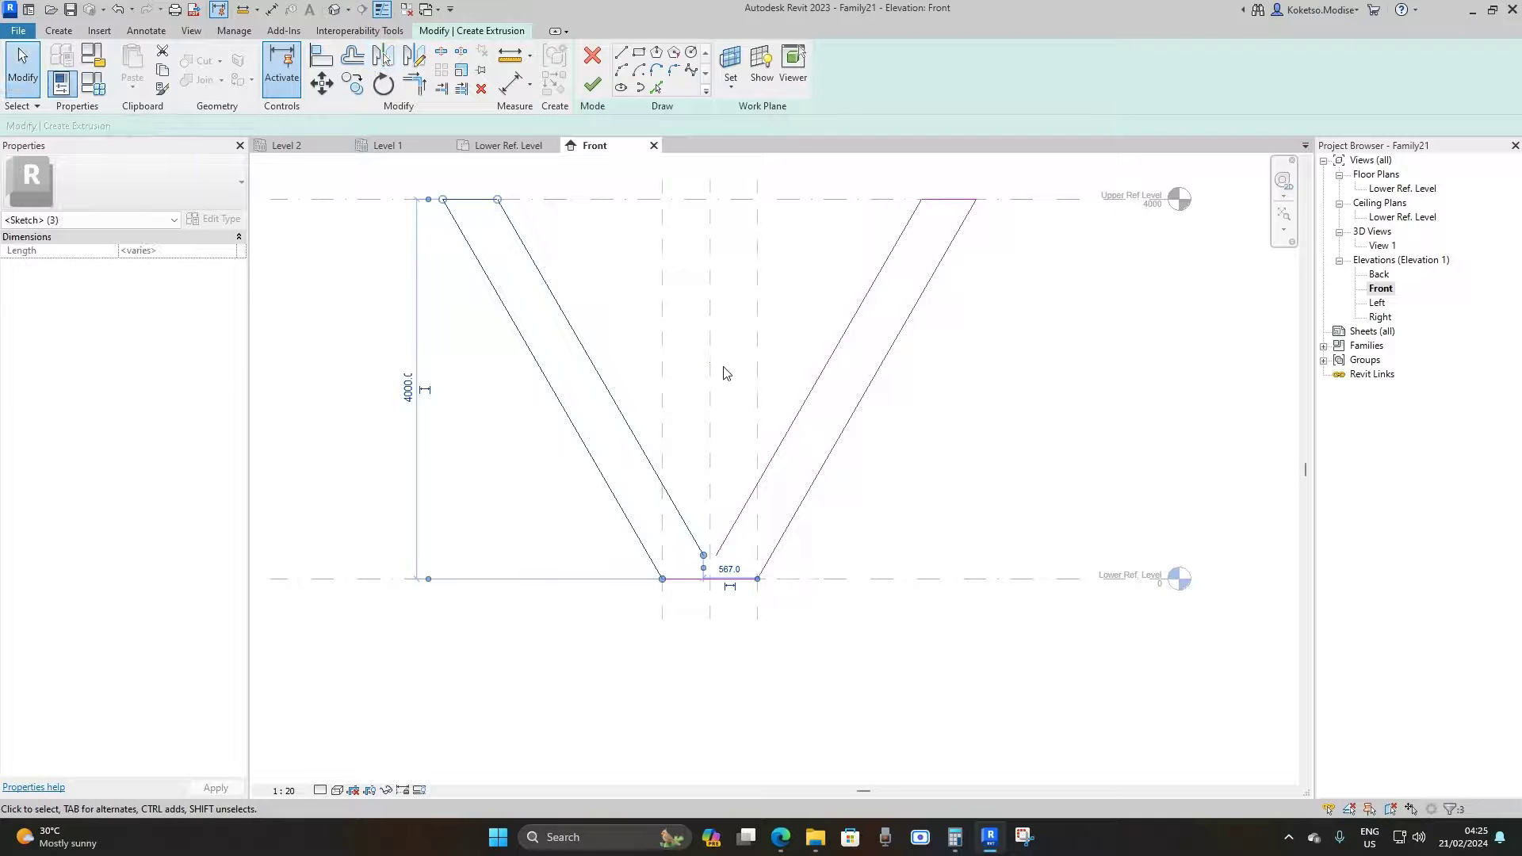
key(Escape)
Step: Trim the two inner lines of the V so they meet at a corner
scroll(728, 554, up, 2)
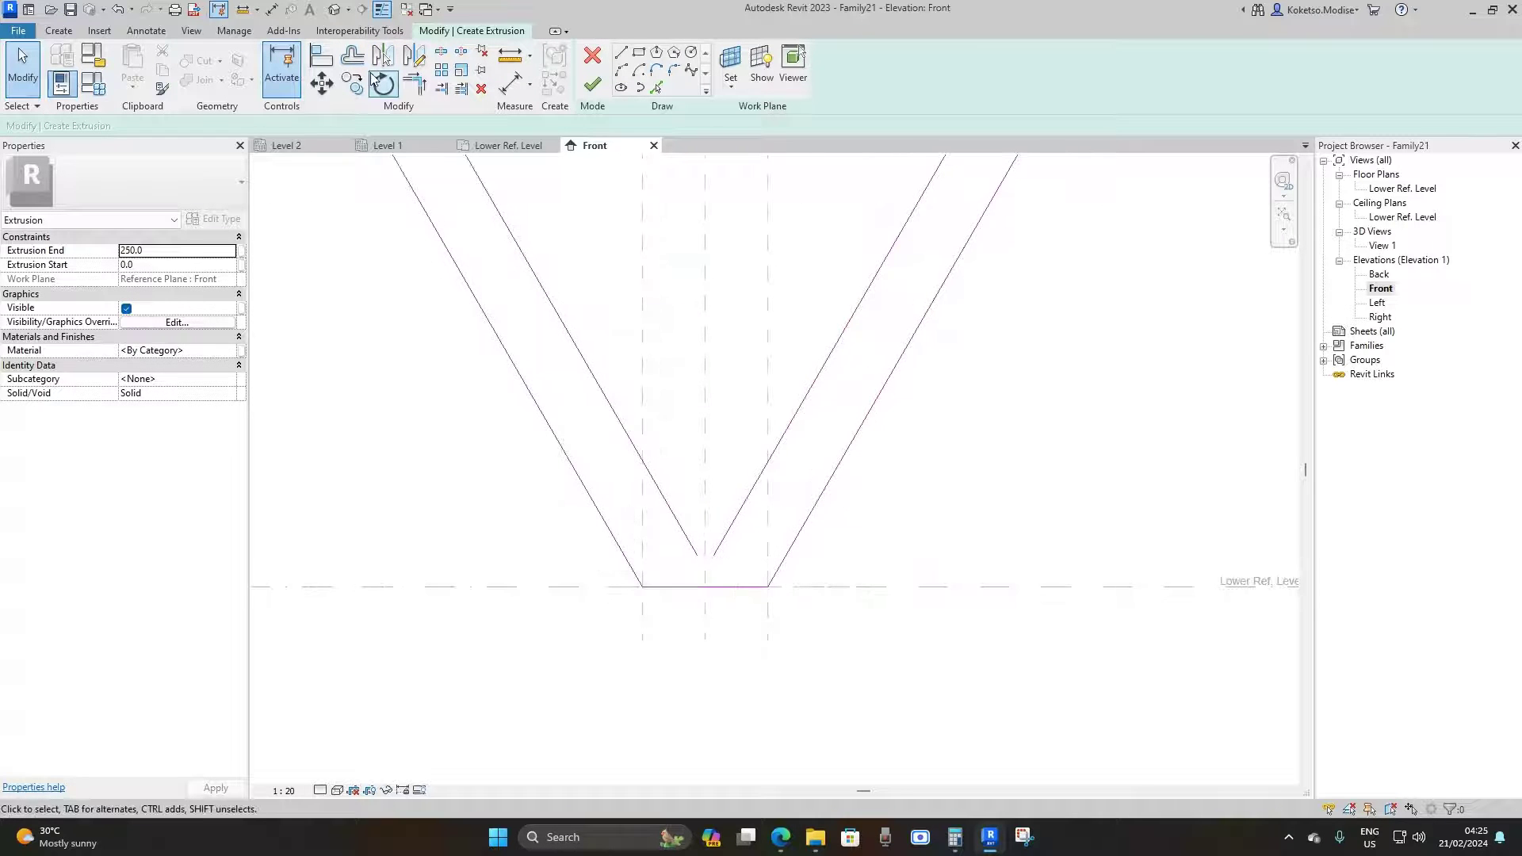
click(414, 83)
click(689, 544)
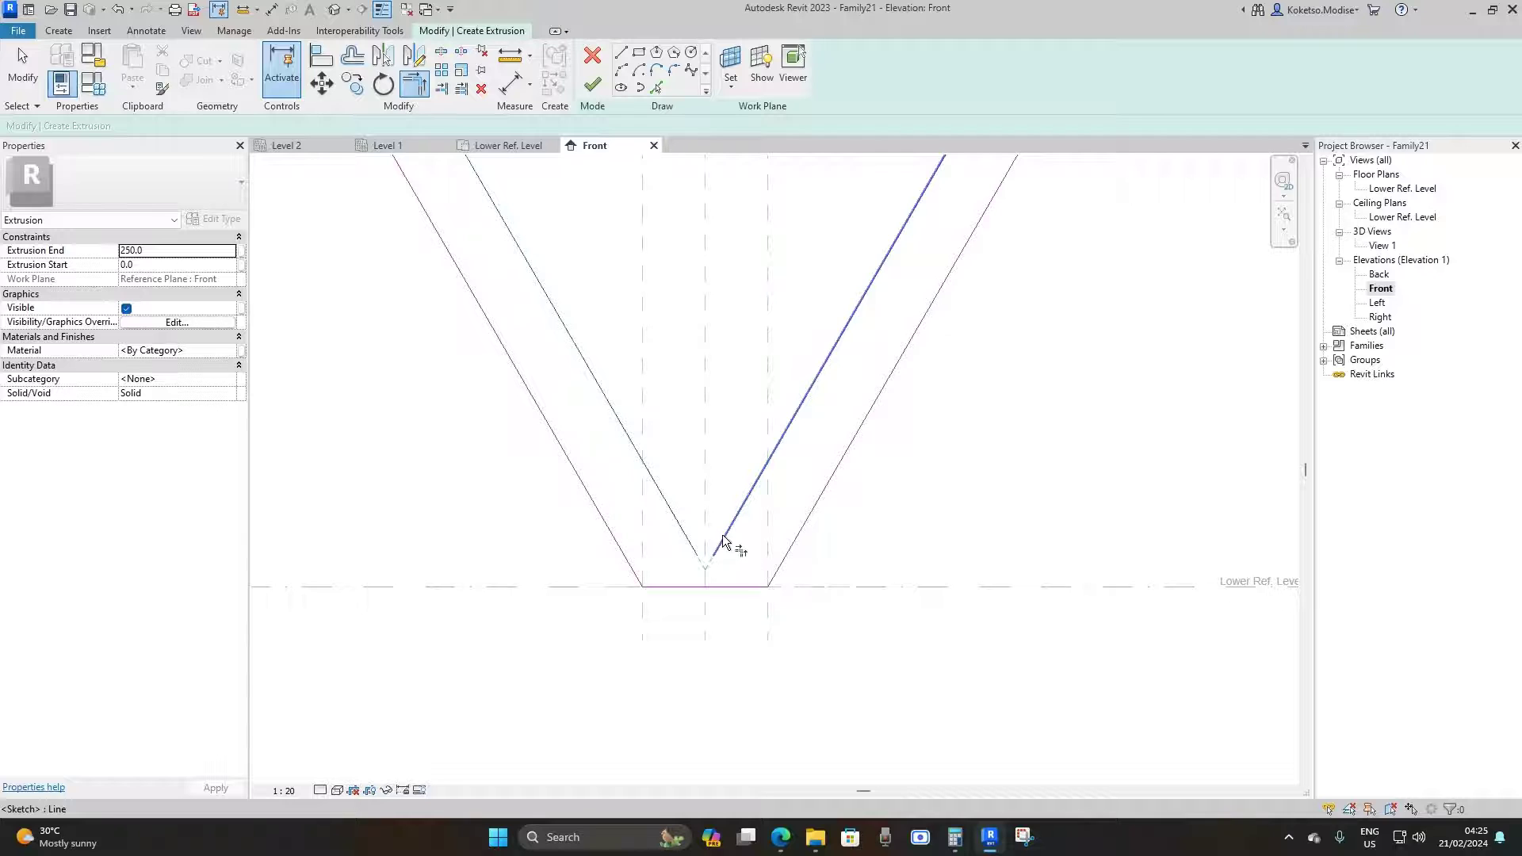
click(722, 540)
scroll(793, 424, down, 2)
middle_drag(794, 420, 820, 453)
key(Escape)
key(Escape)
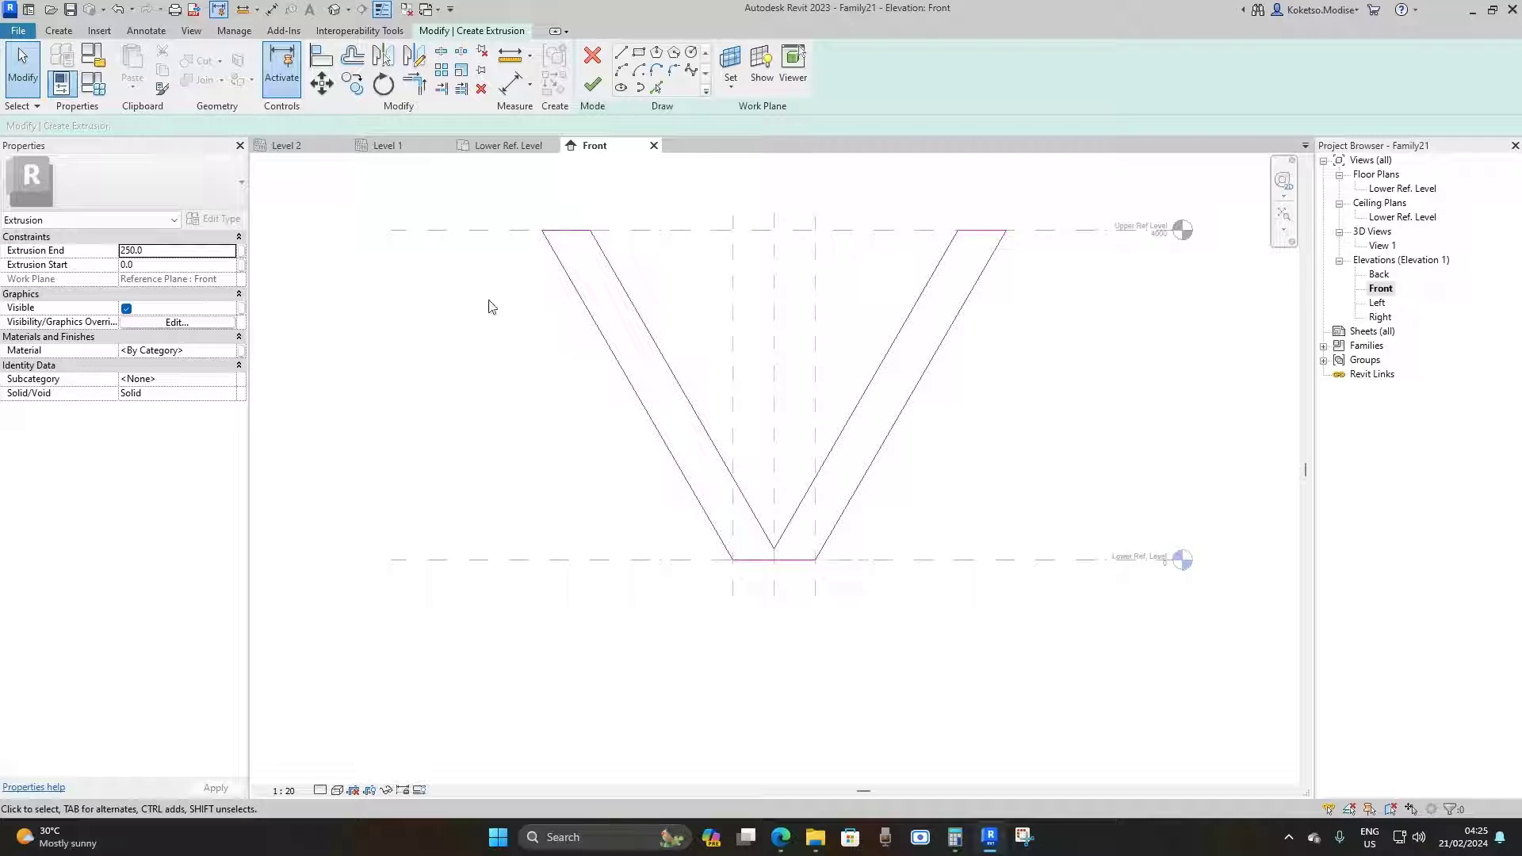
Step: Add aligned 500 dimensions across the left and right walls of the V
click(272, 12)
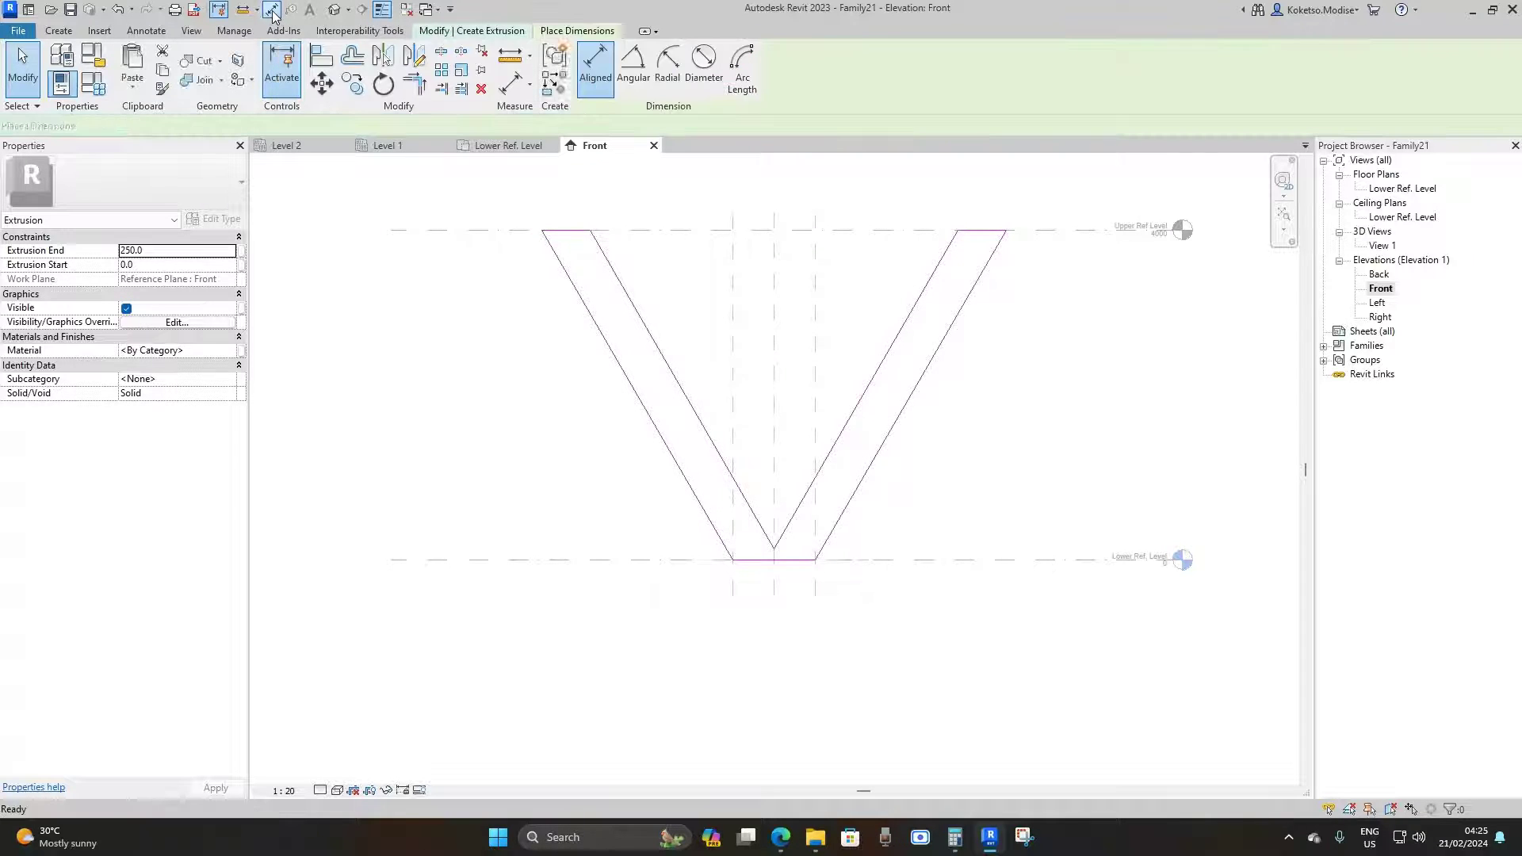
click(626, 298)
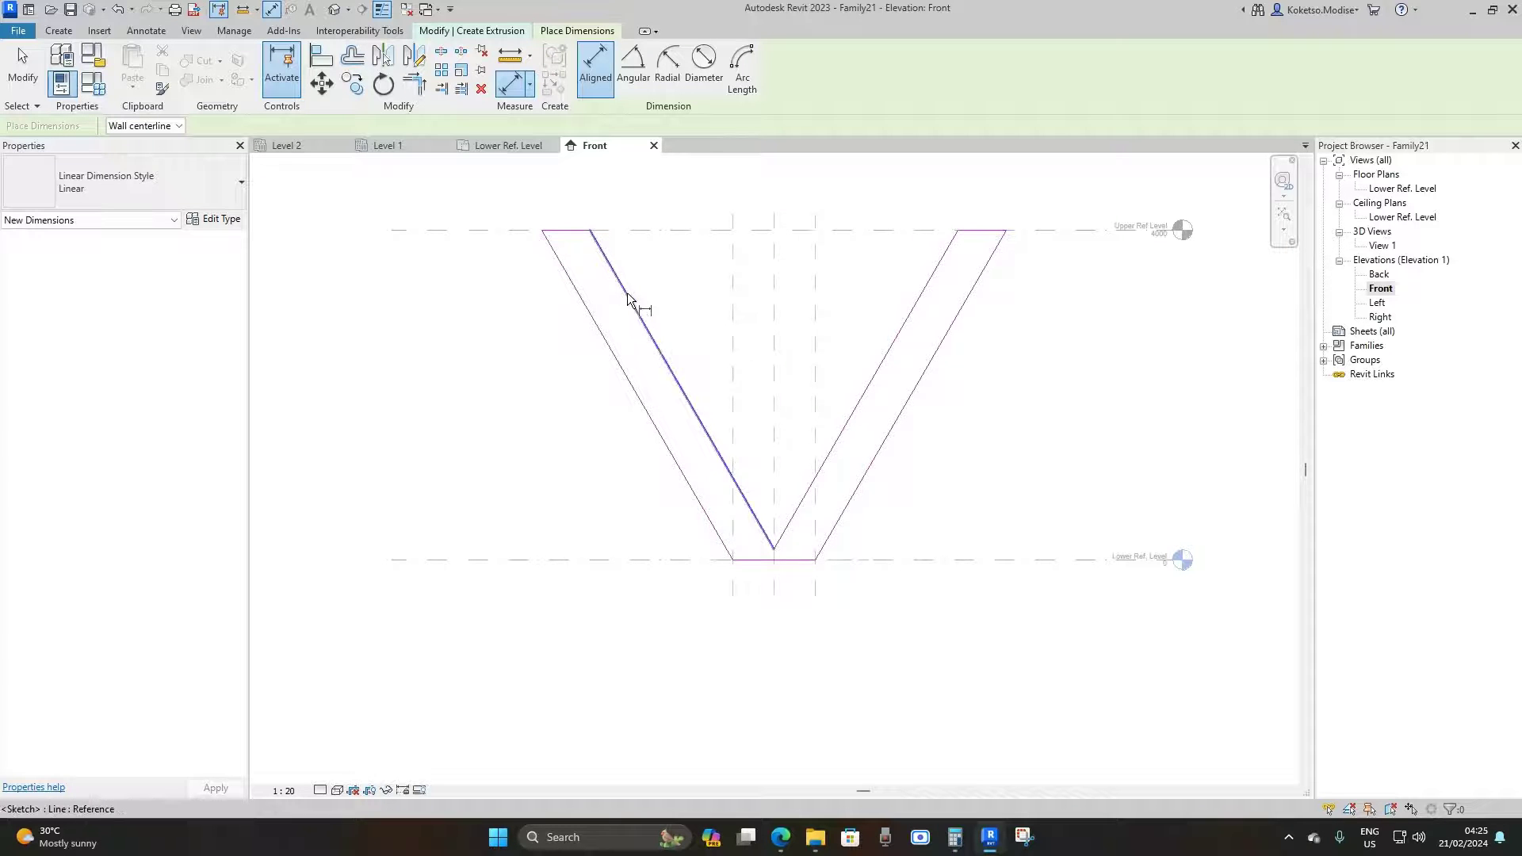
click(593, 320)
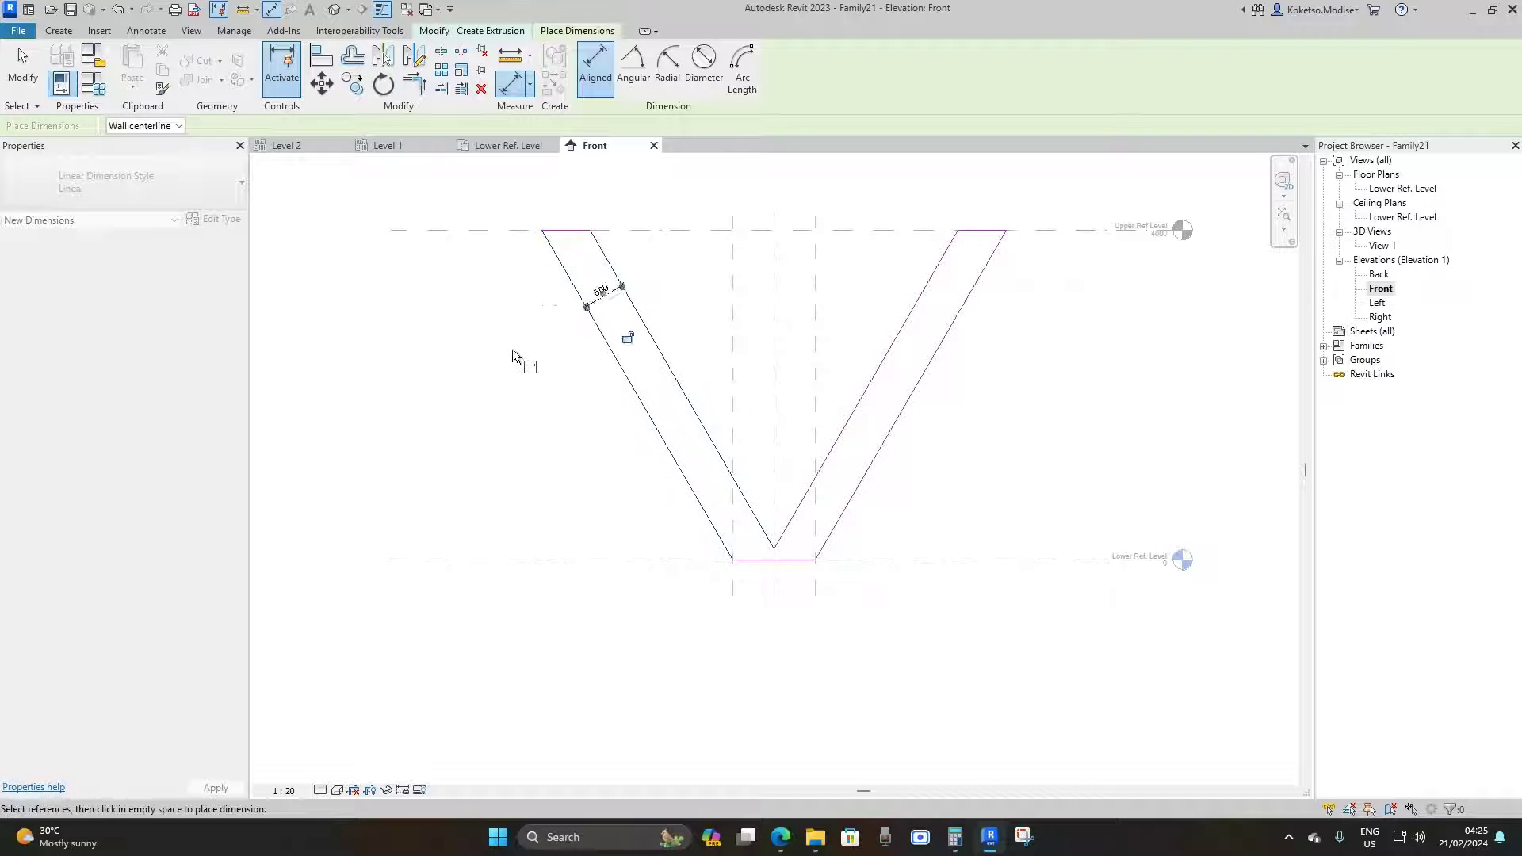
click(516, 348)
click(924, 291)
click(956, 318)
click(983, 333)
scroll(744, 617, up, 1)
scroll(791, 639, down, 1)
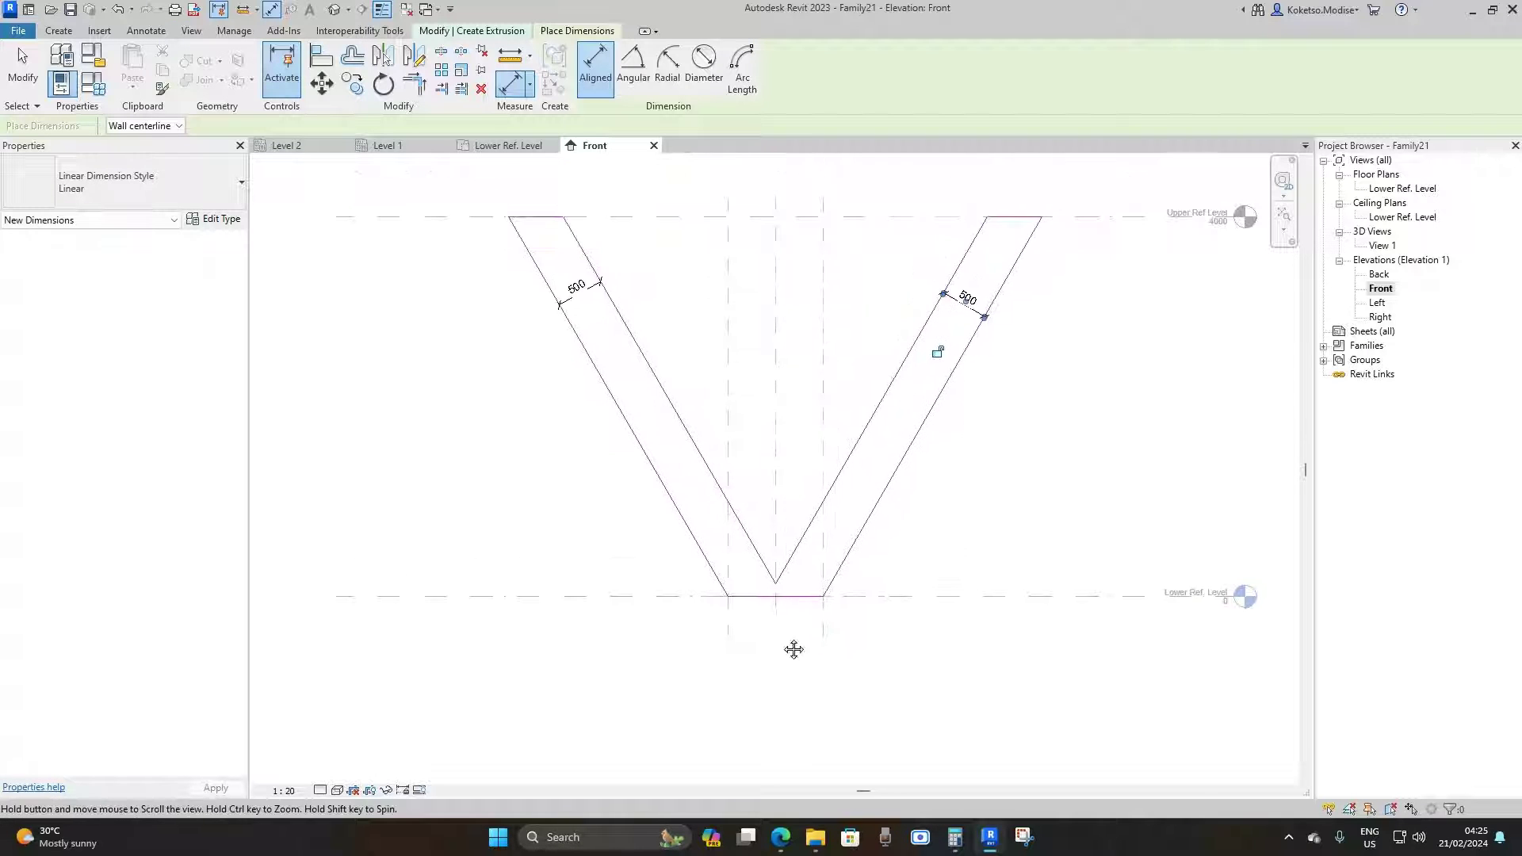
Step: Add a 60.00° angular dimension between the two inner lines of the V
click(633, 63)
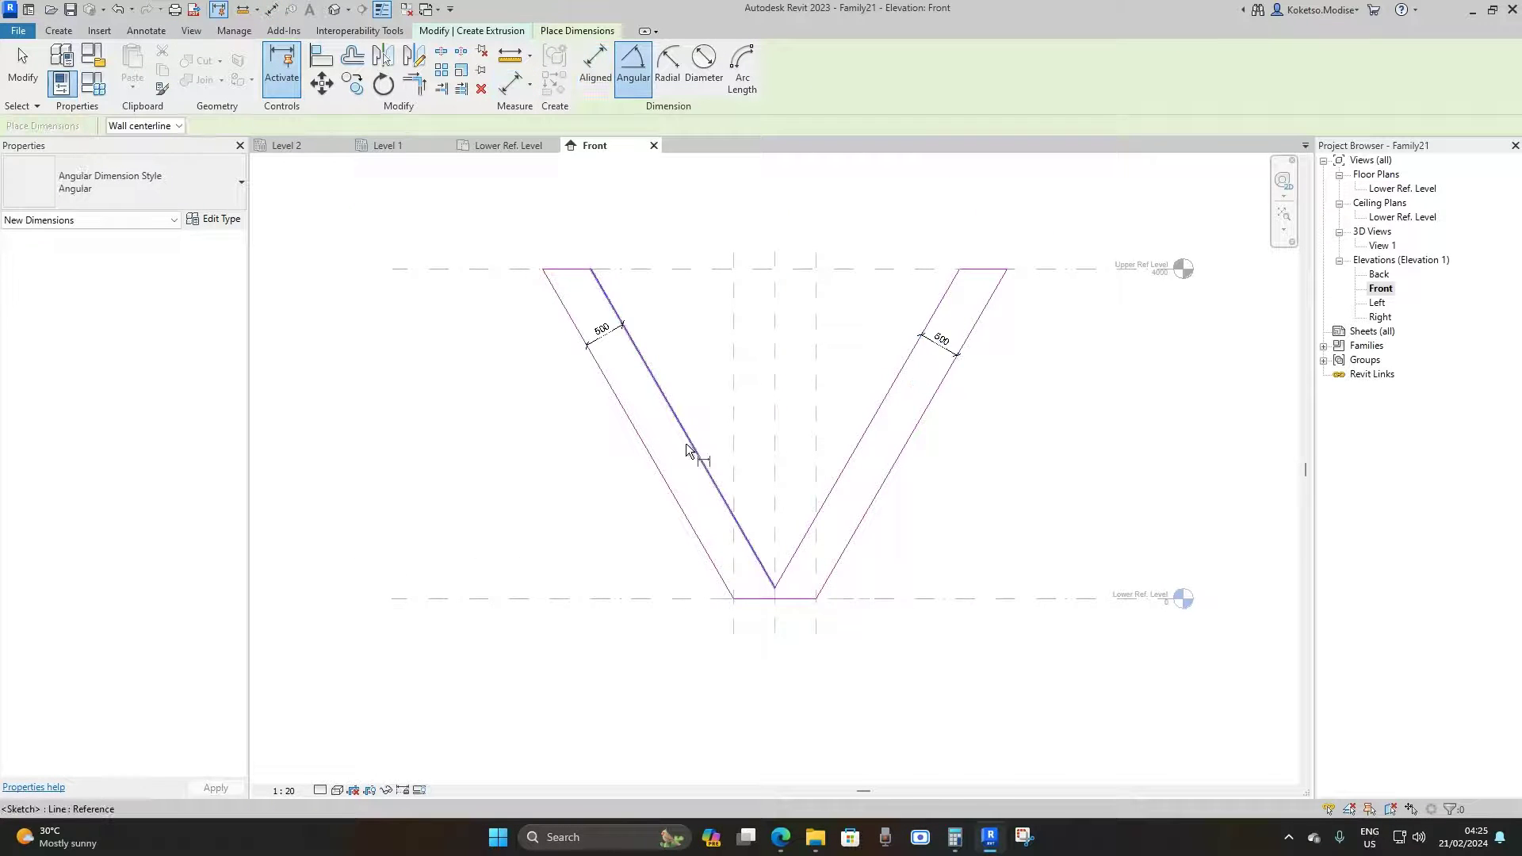
click(696, 448)
click(849, 458)
scroll(780, 488, up, 1)
click(745, 464)
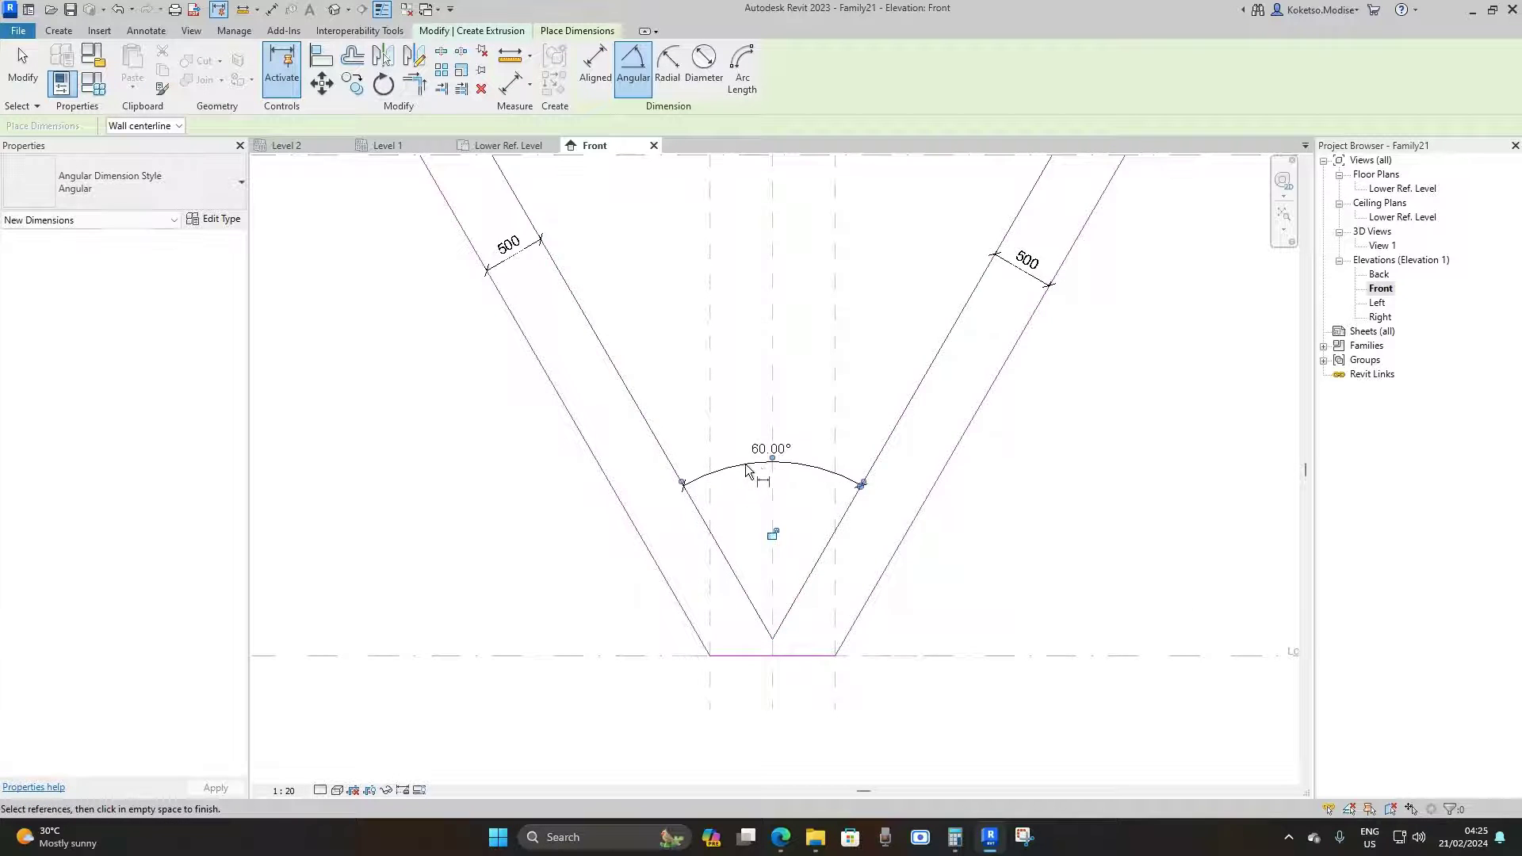
scroll(801, 393, down, 2)
scroll(852, 364, up, 2)
key(Escape)
key(Escape)
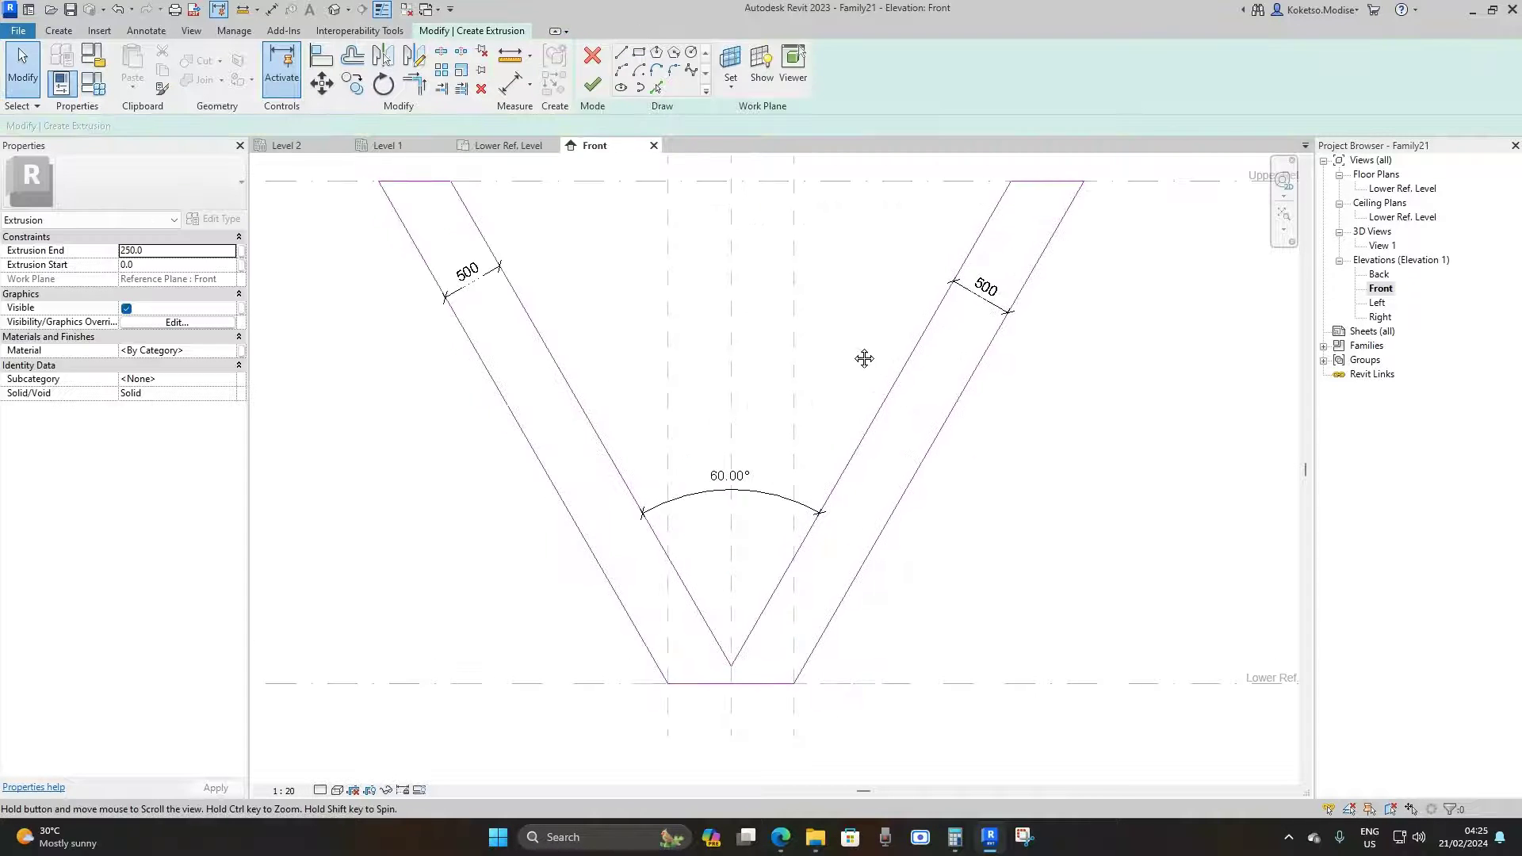
click(874, 295)
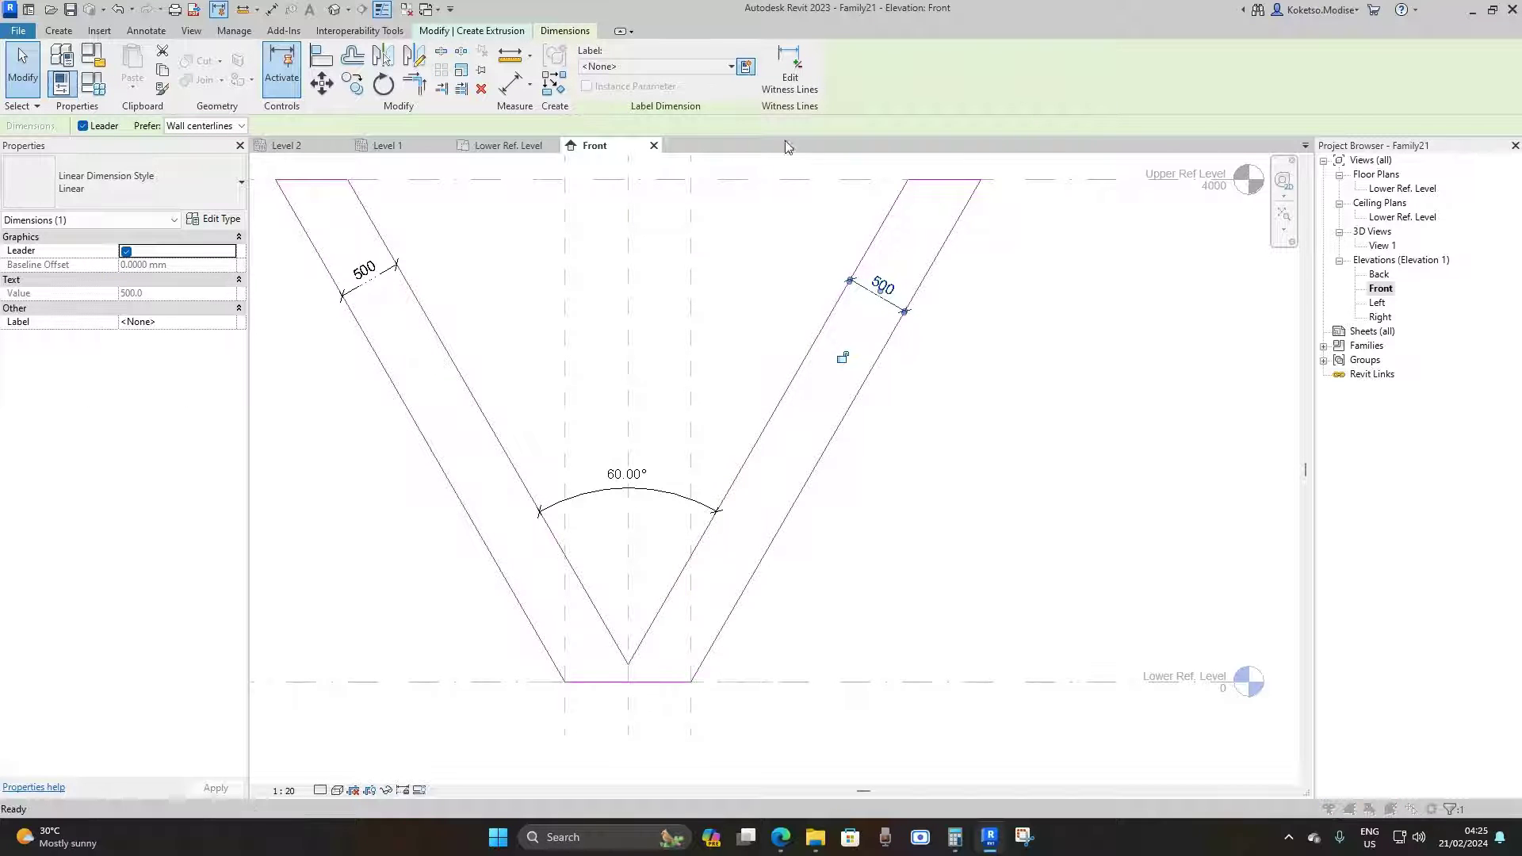
Step: Create the THICKNESS type parameter on the right 500 dimension and apply it to the left one
click(746, 67)
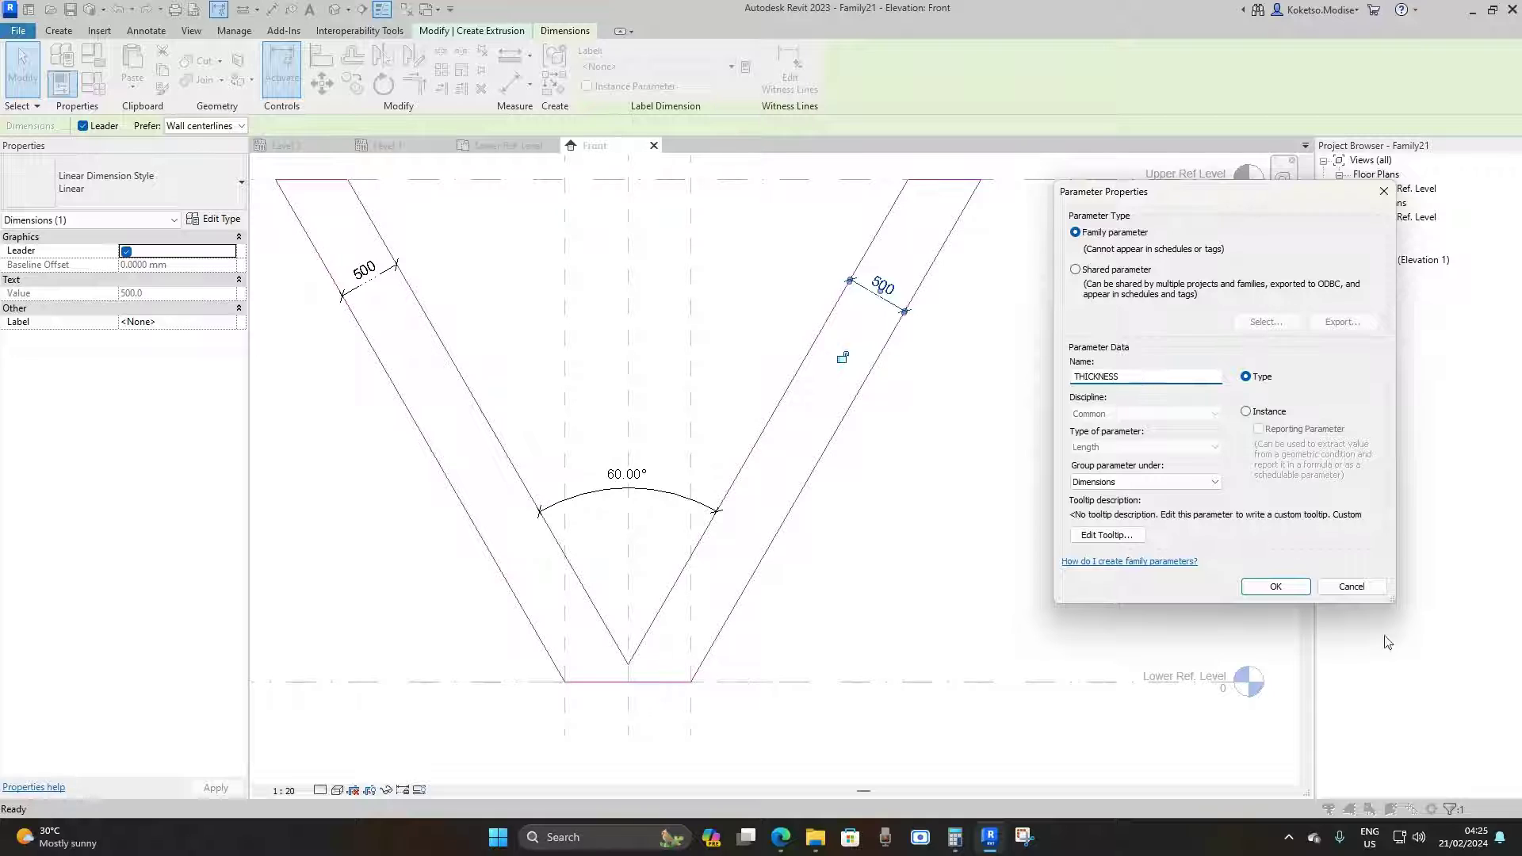
text(THICKNESS)
click(1276, 587)
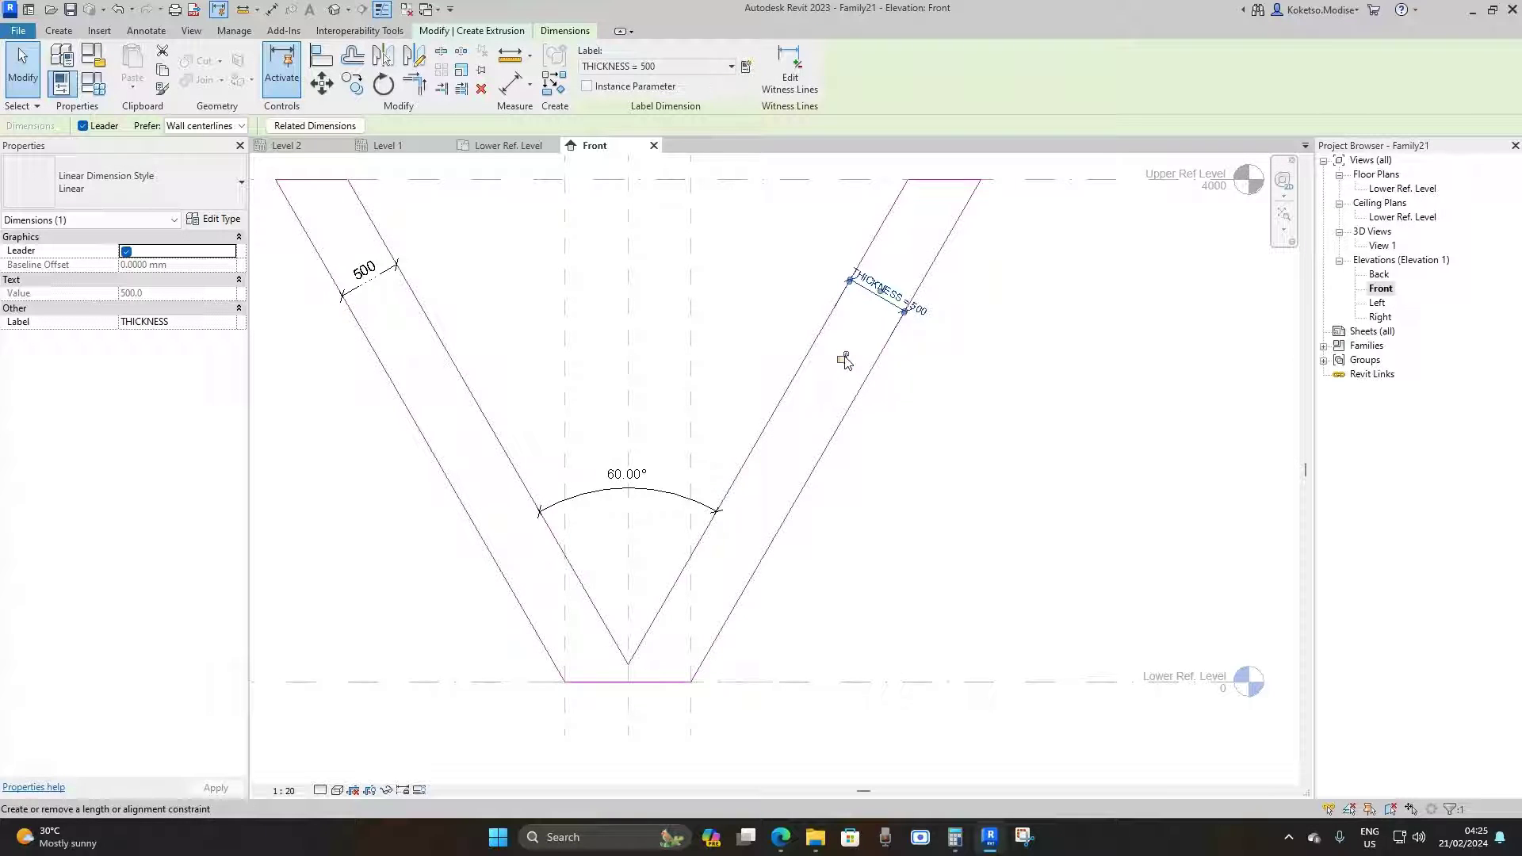
click(367, 273)
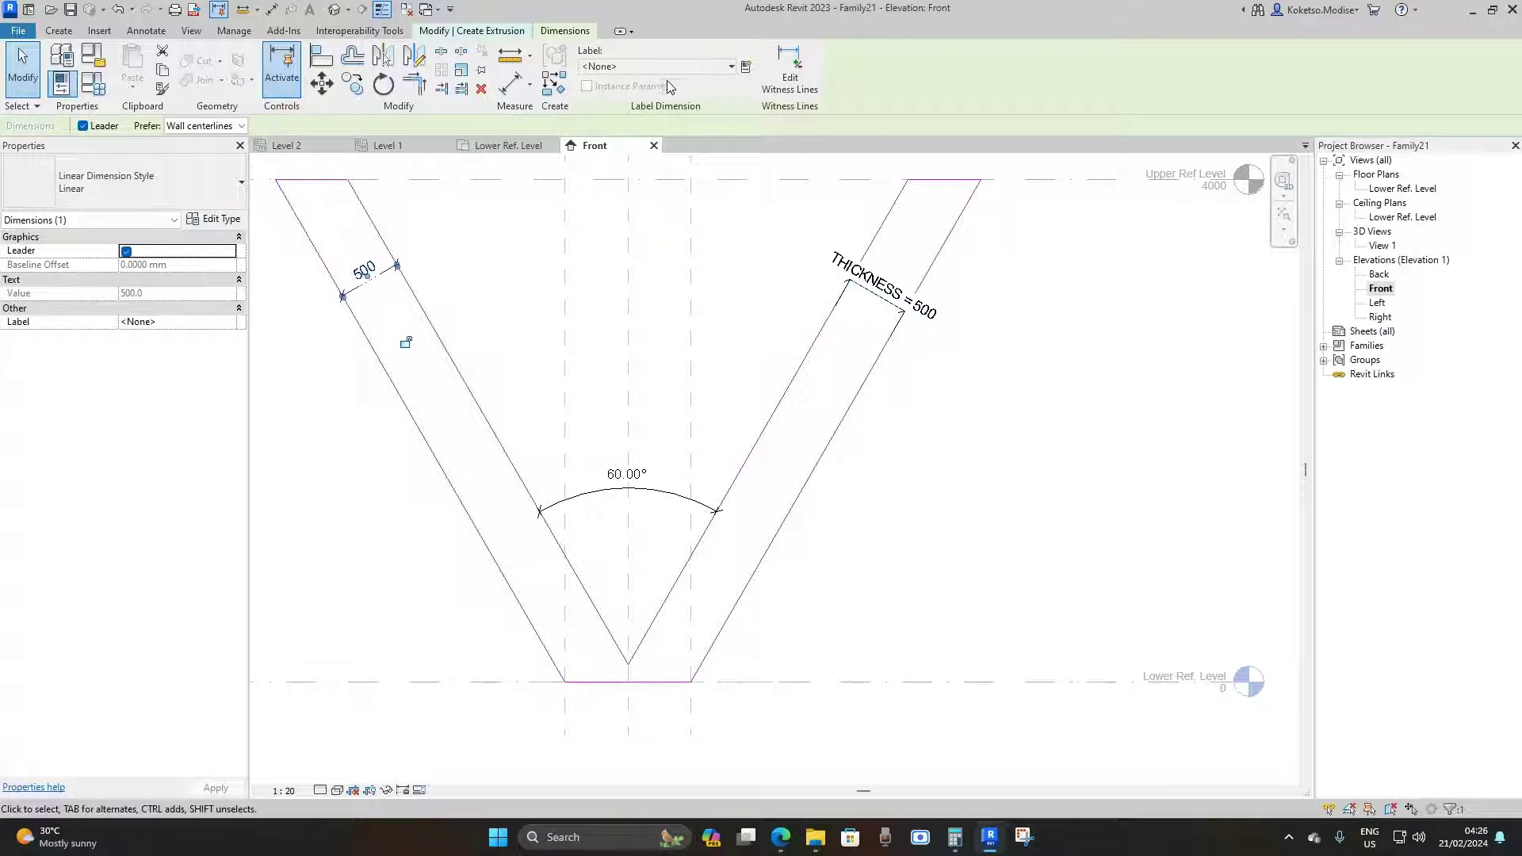
click(615, 69)
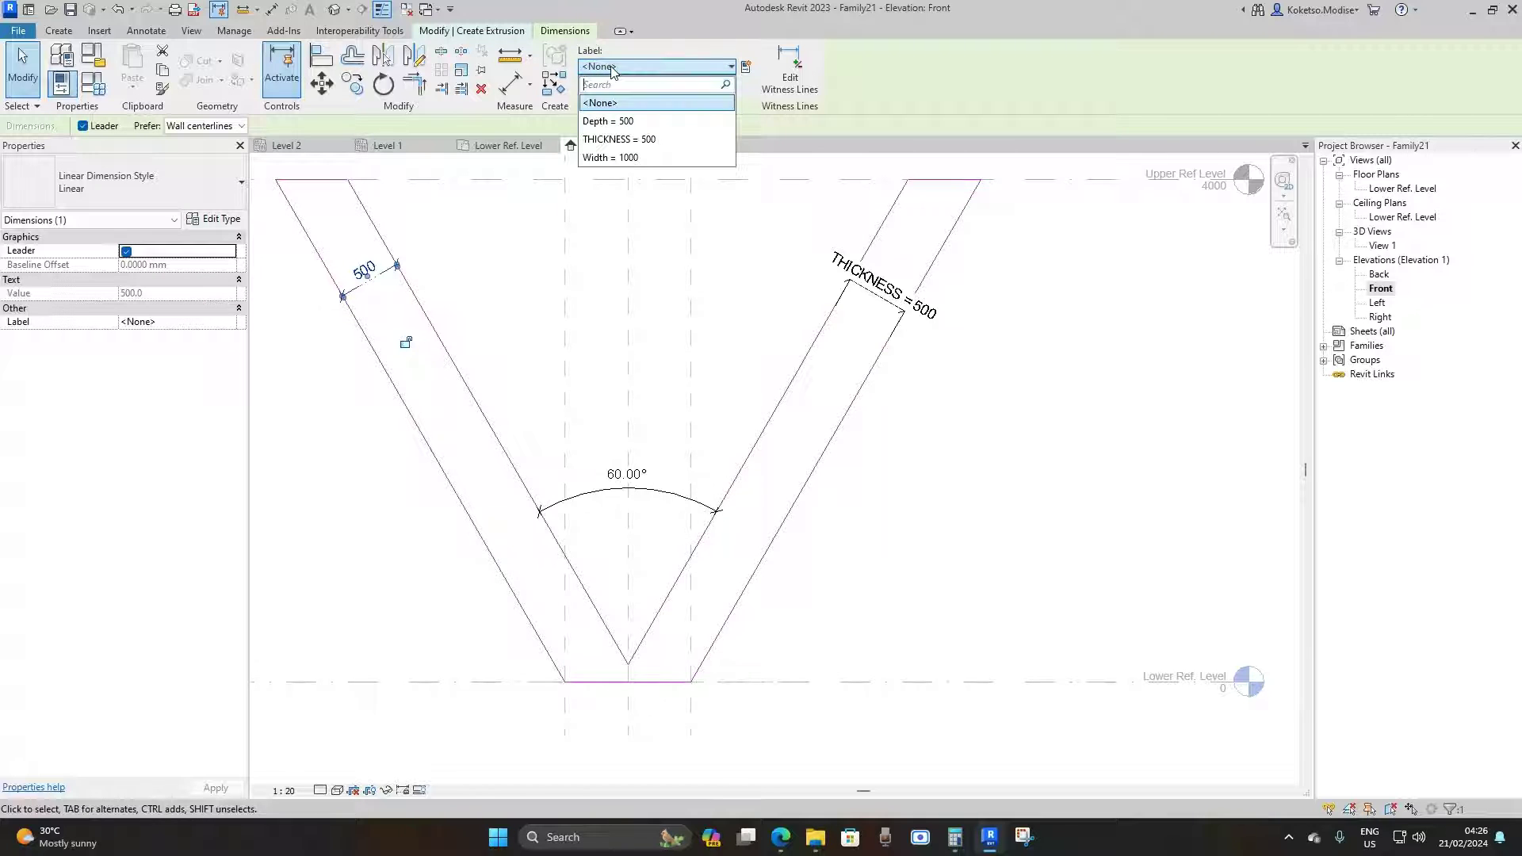
click(609, 140)
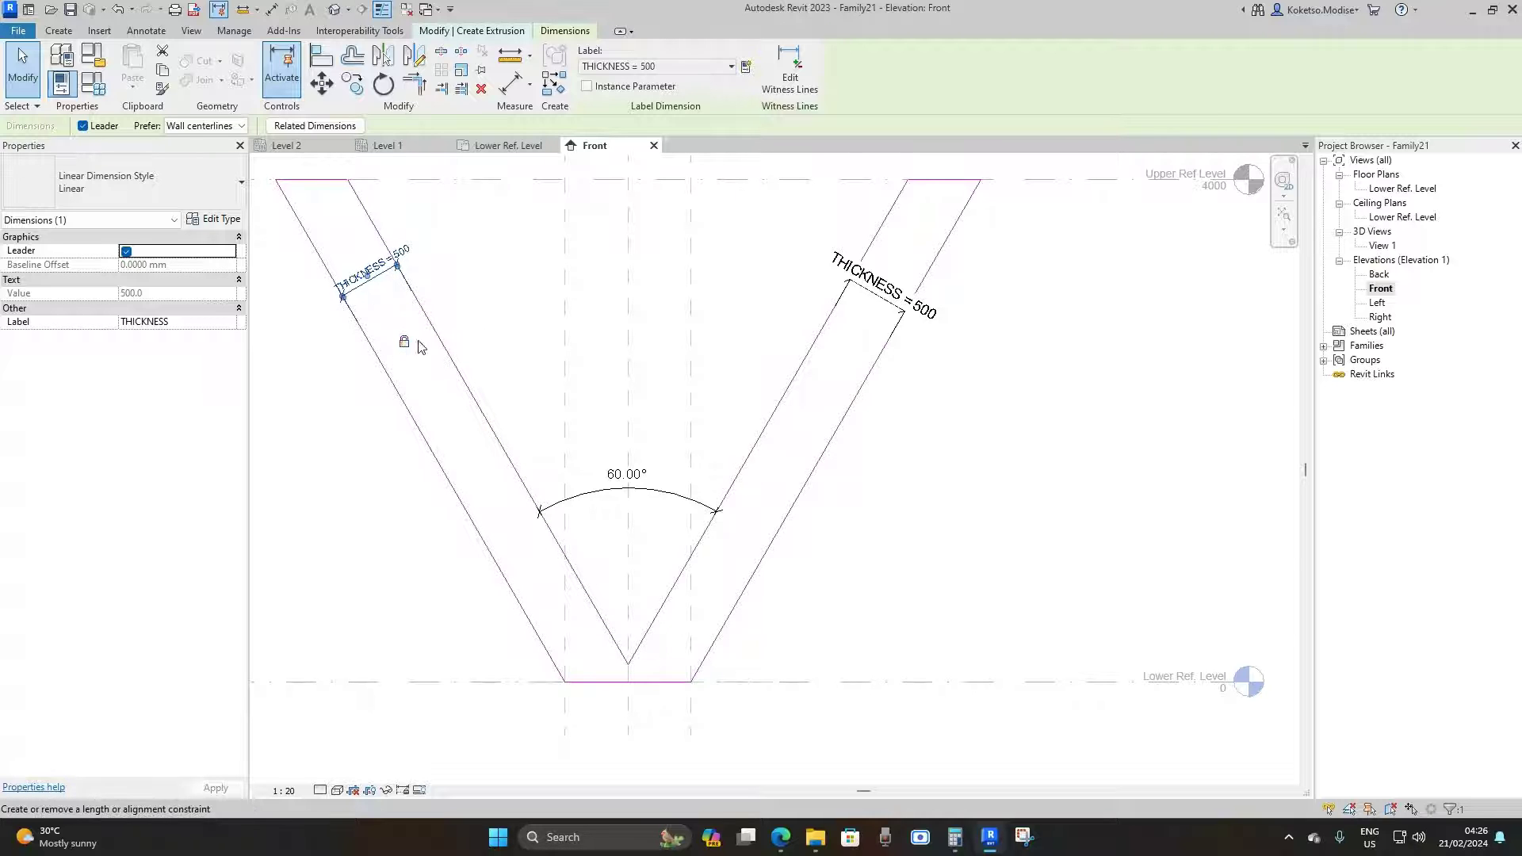
key(Escape)
key(z)
key(f)
Step: Create the ARC type parameter for the 60.00° angle dimension
click(769, 509)
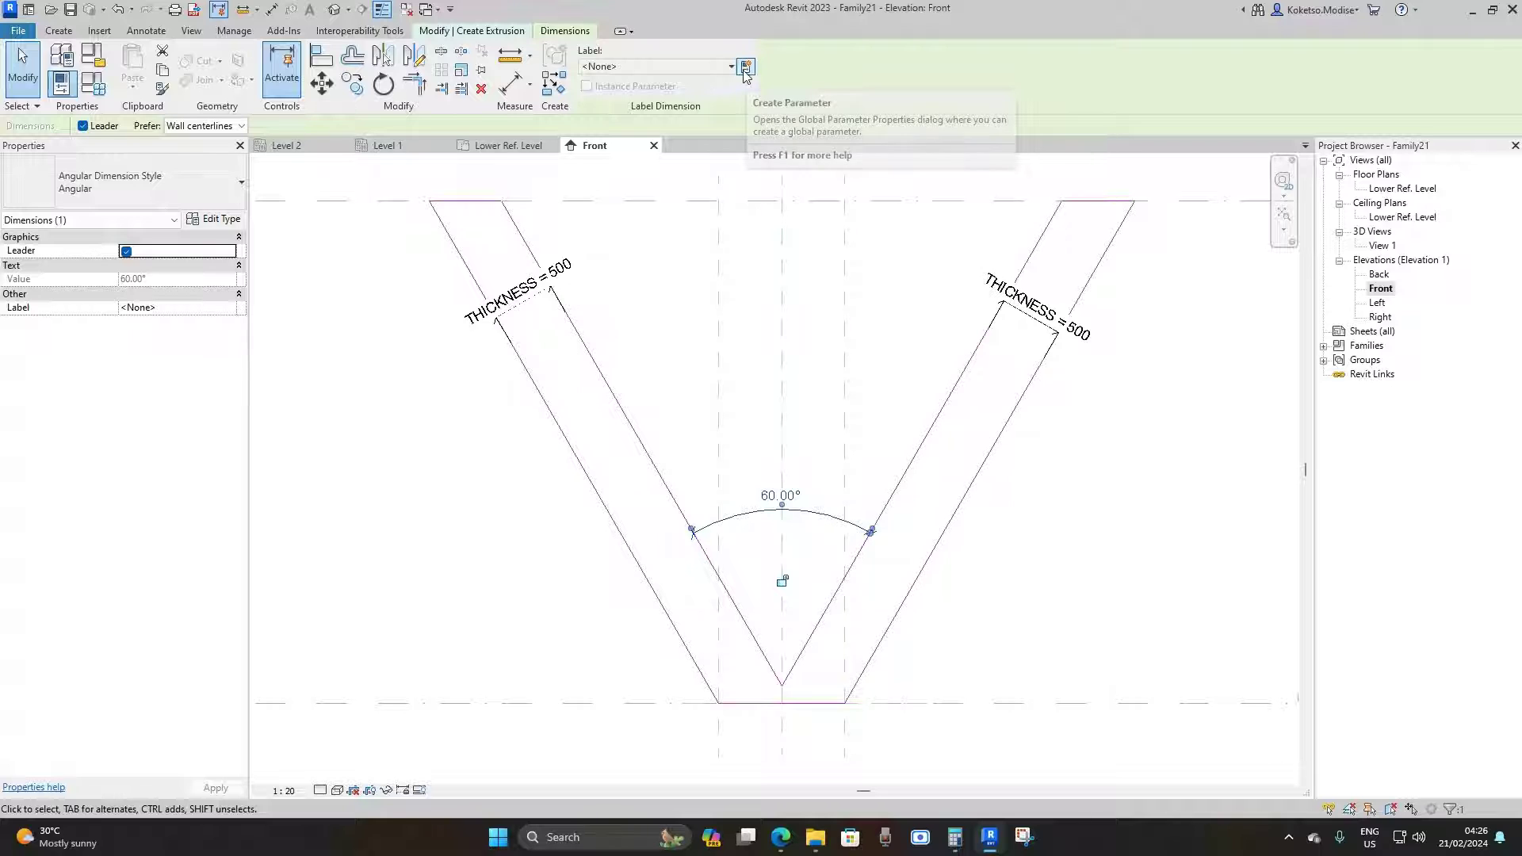
click(745, 69)
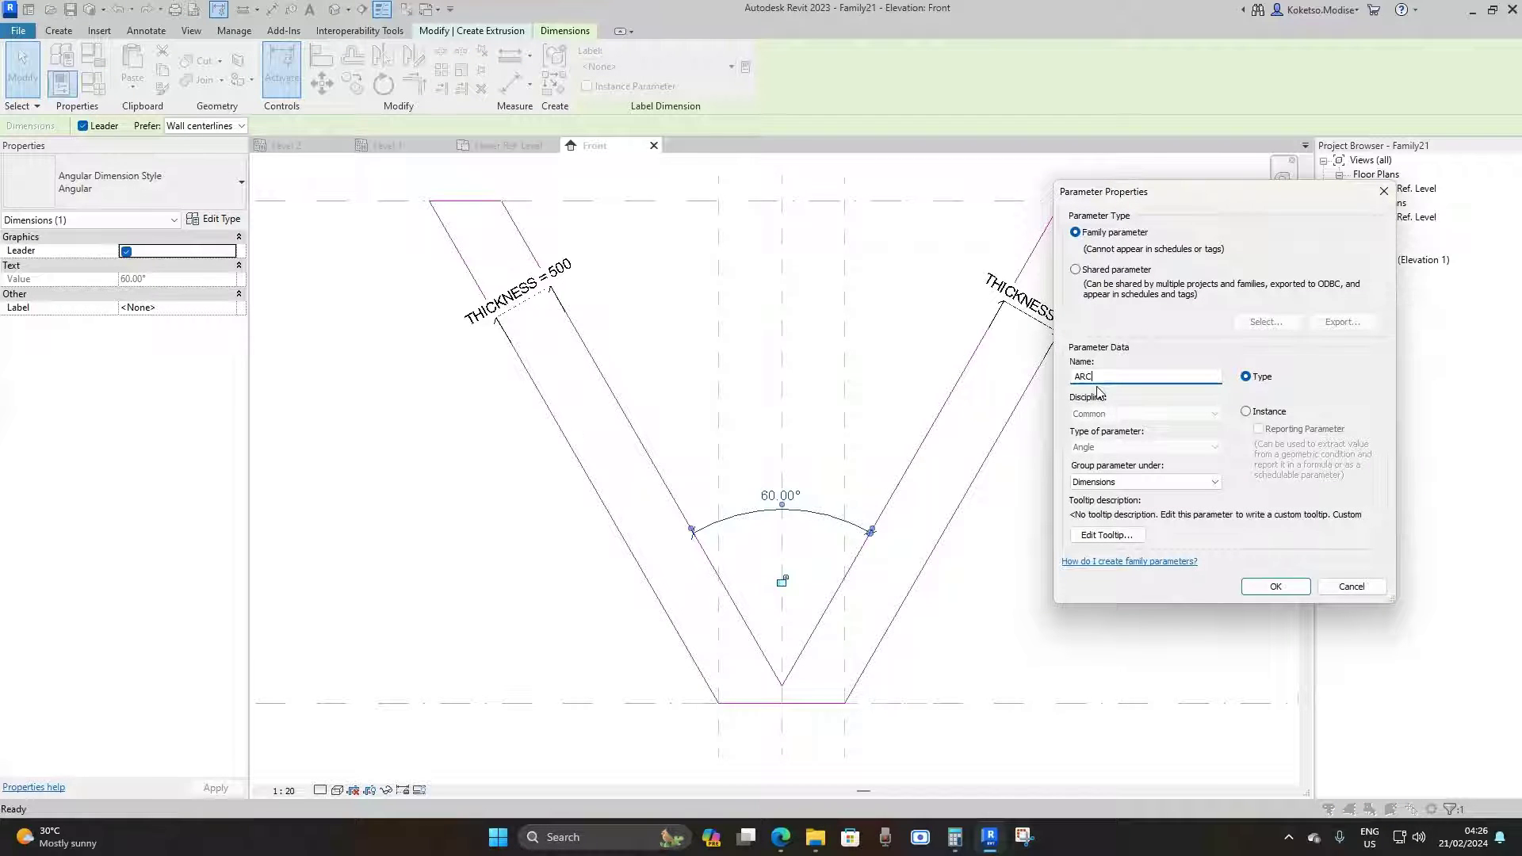
click(1274, 587)
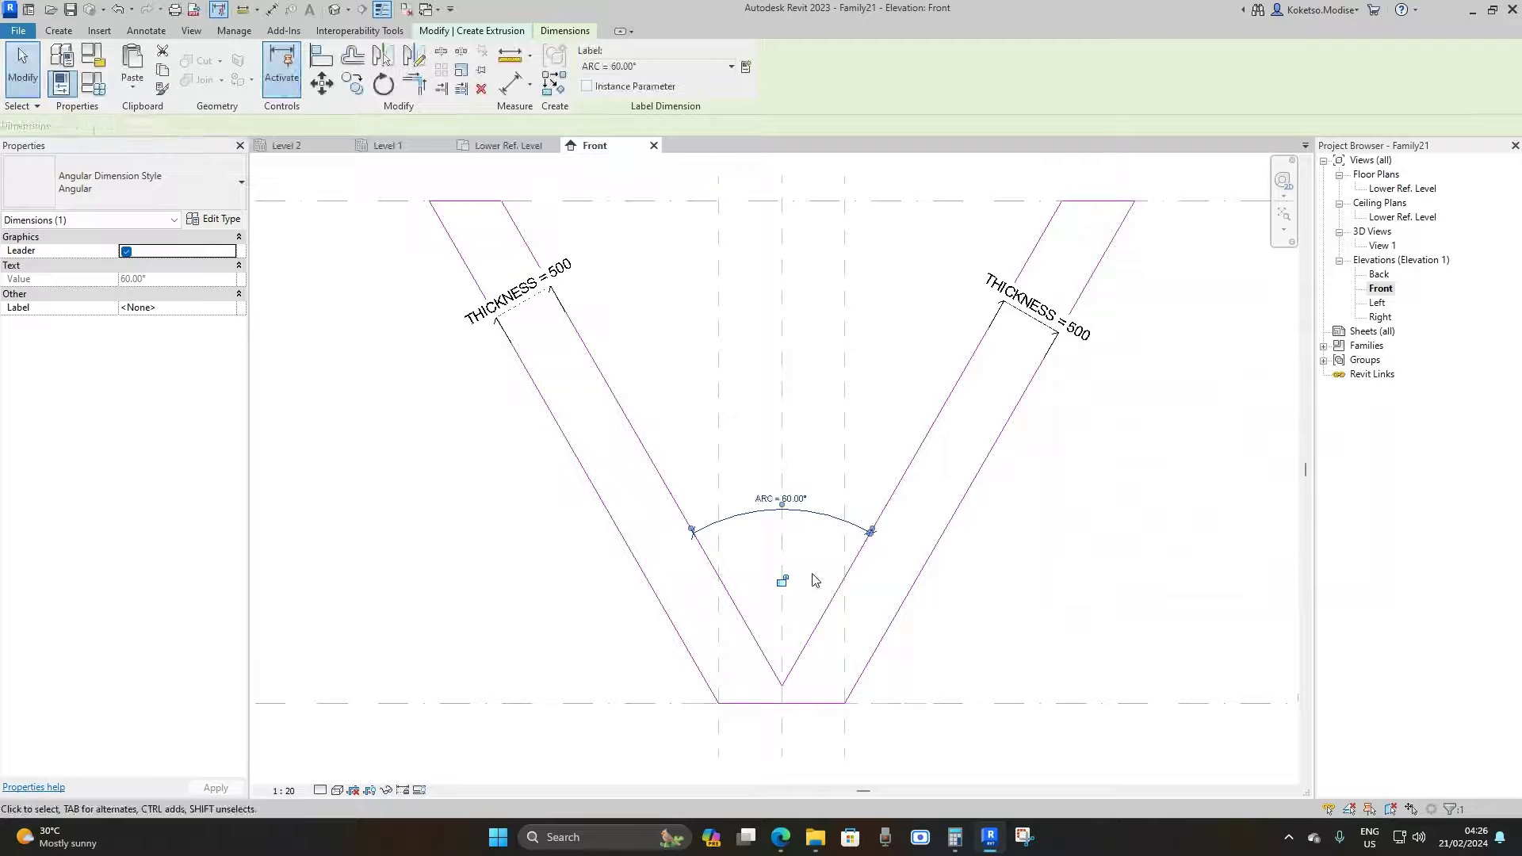
key(Escape)
scroll(880, 531, down, 2)
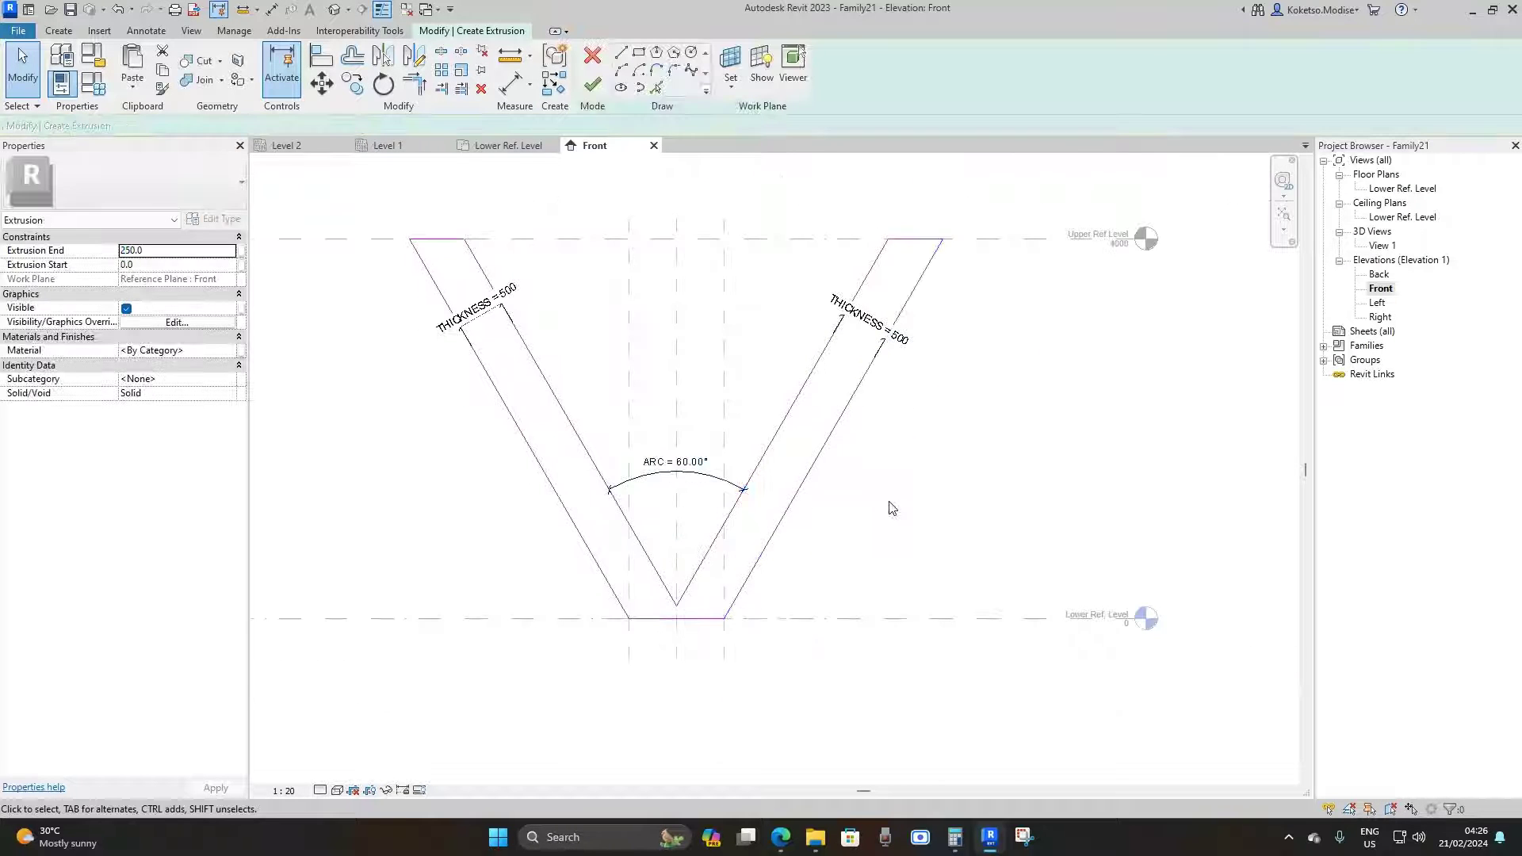
Step: Finish the extrusion and align both walls' top edges to the Upper Ref Level
click(593, 85)
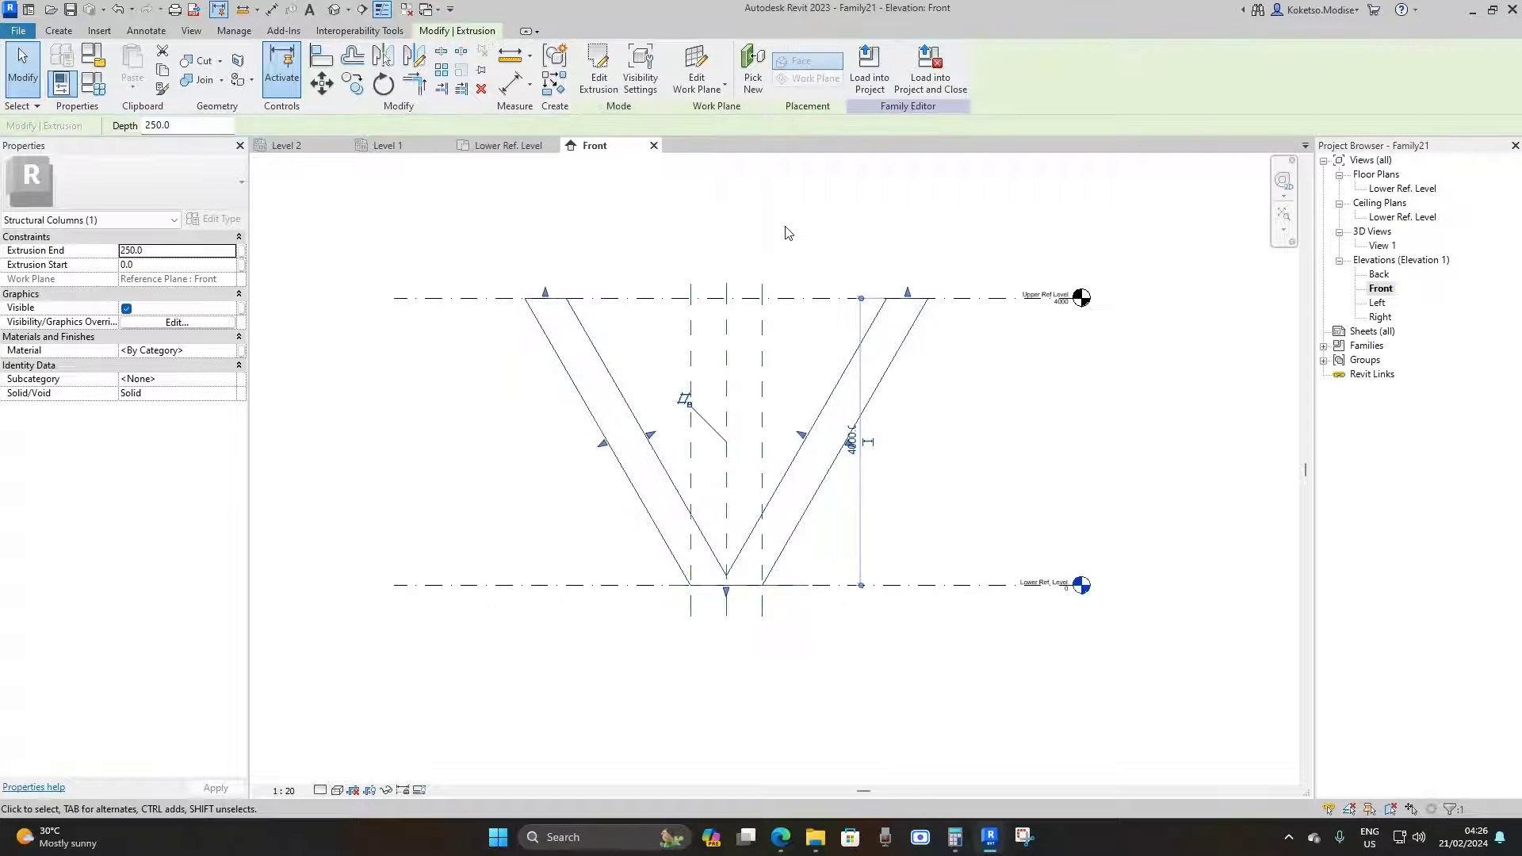
click(787, 233)
key(a)
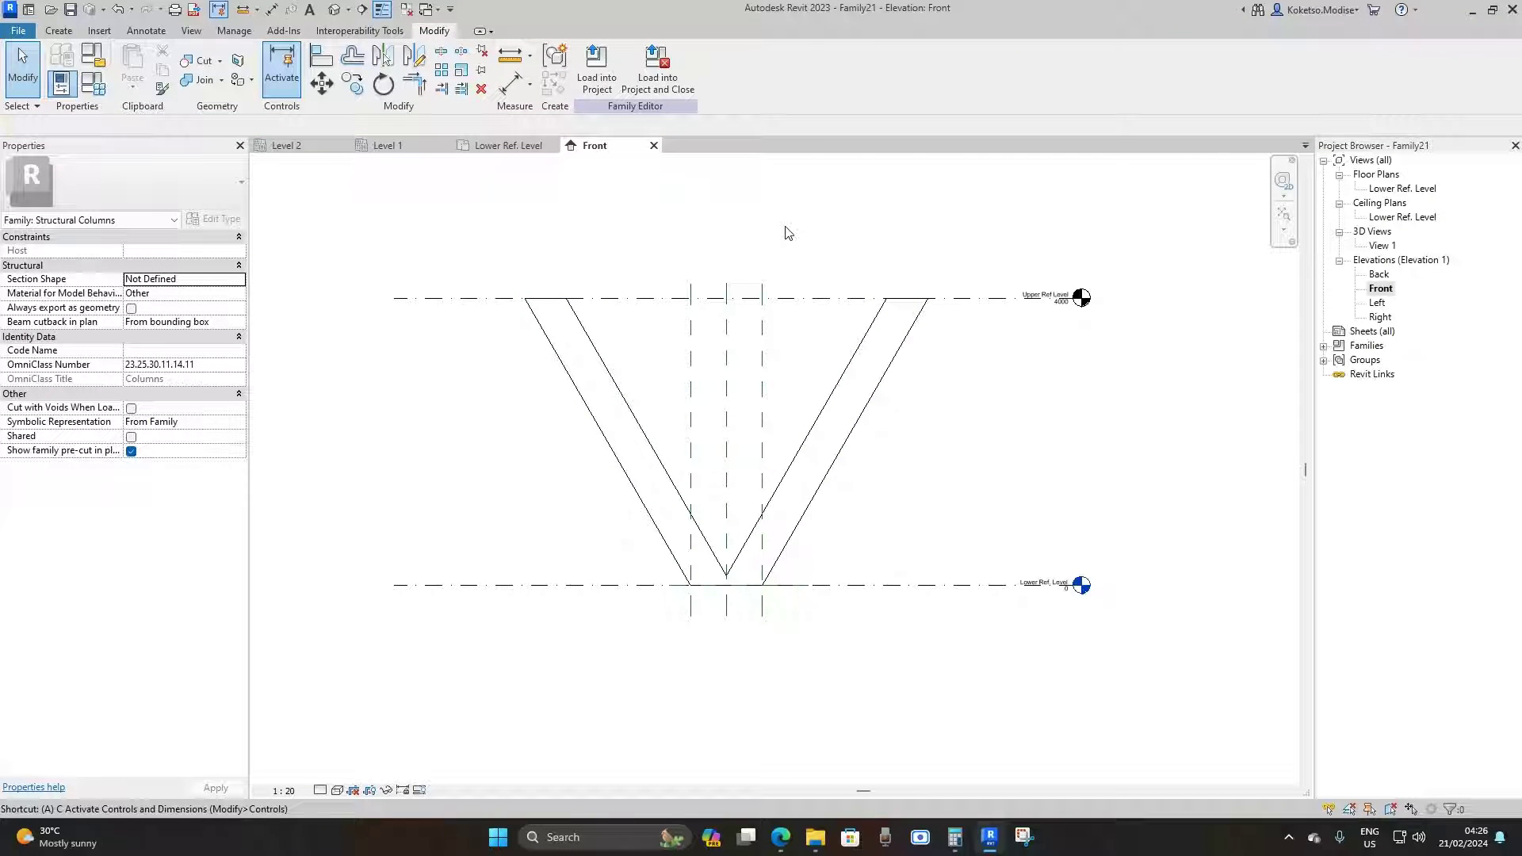
key(l)
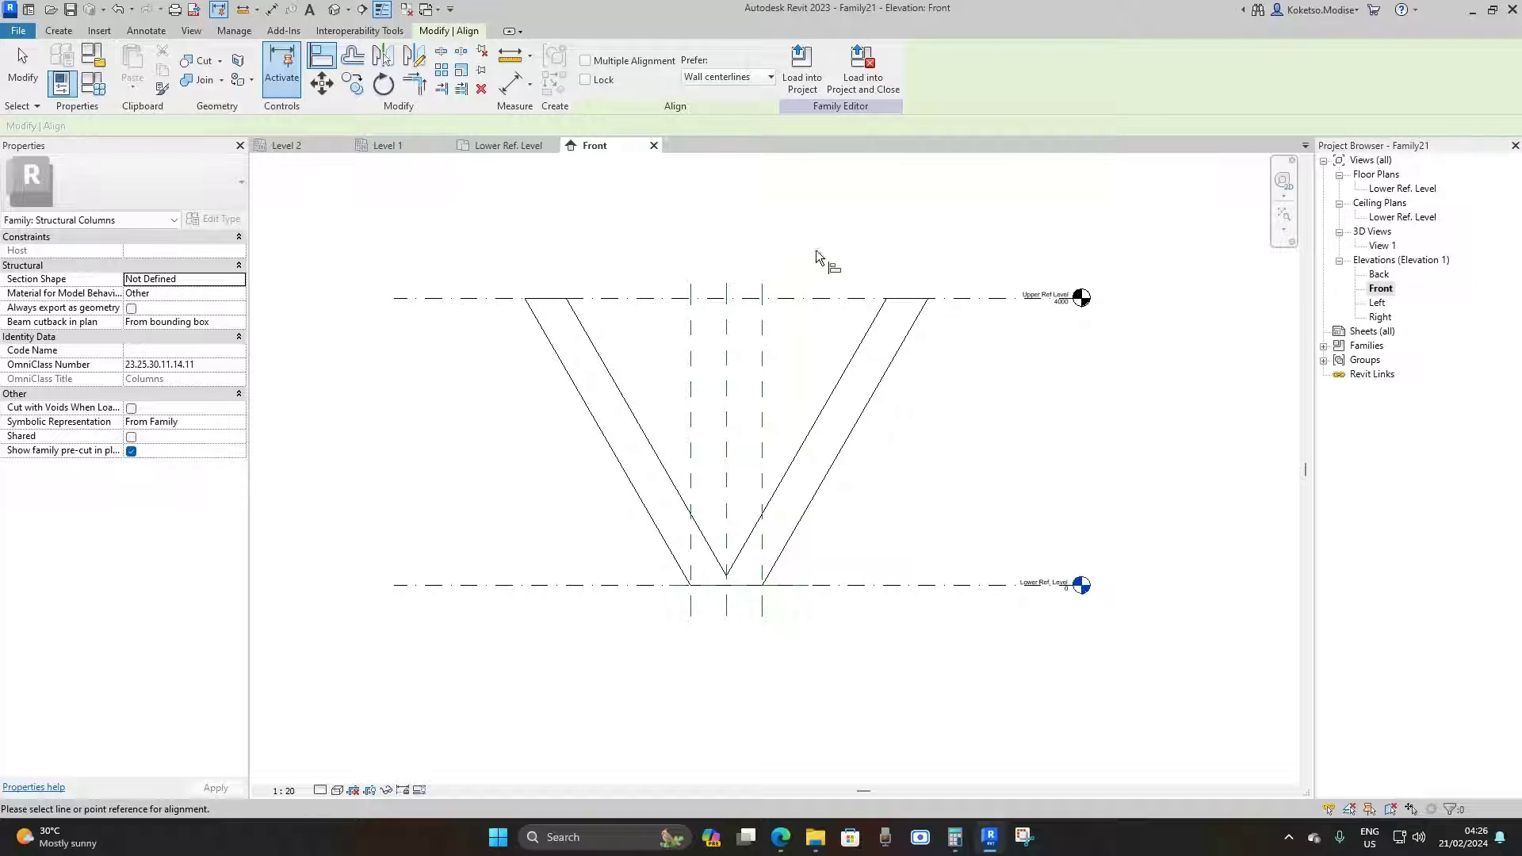
middle_drag(807, 243, 862, 255)
click(830, 297)
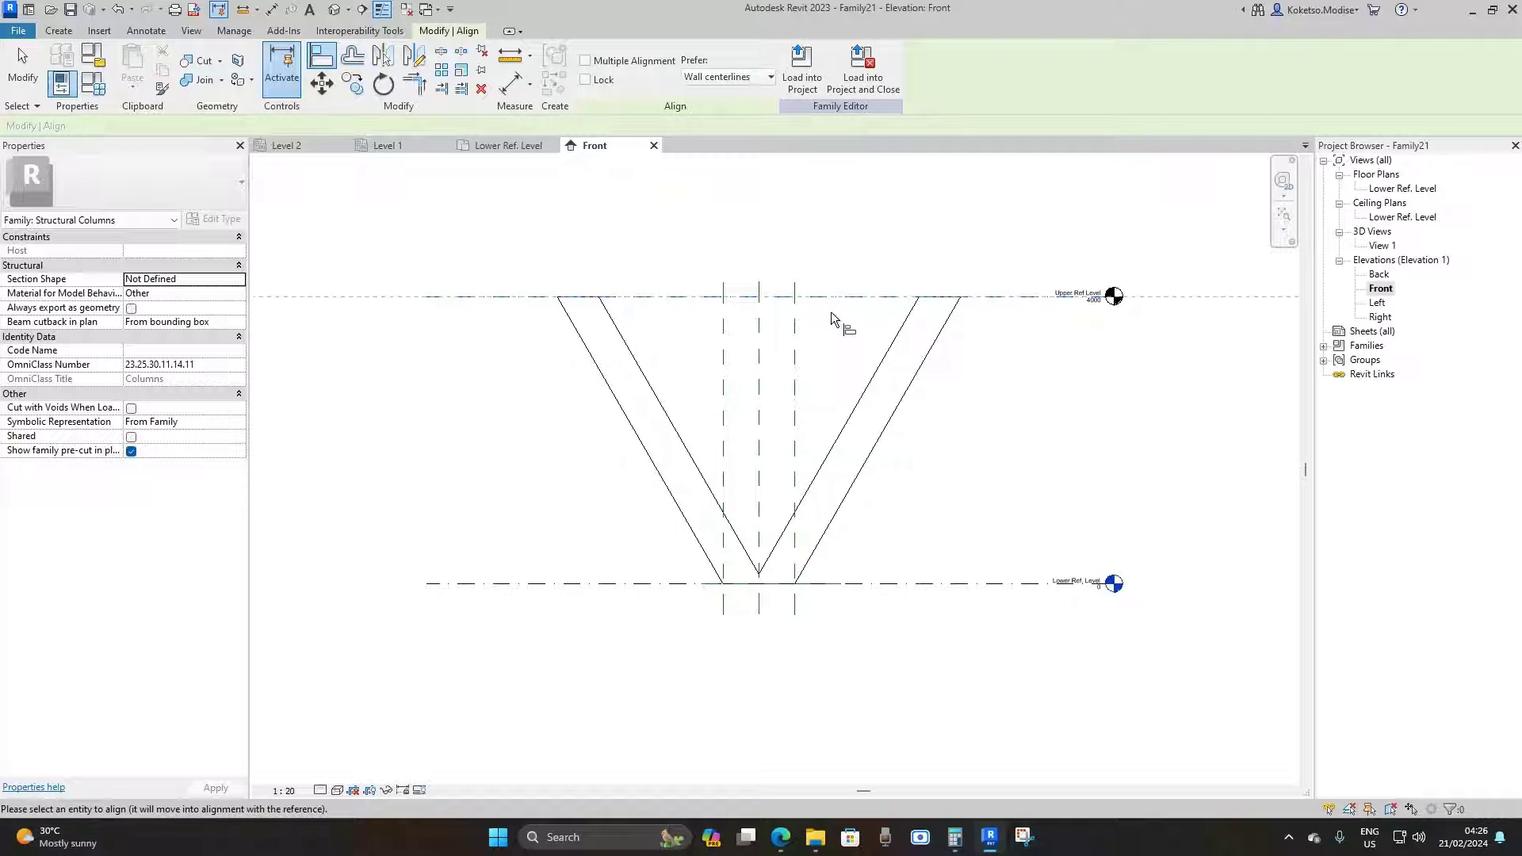
click(929, 298)
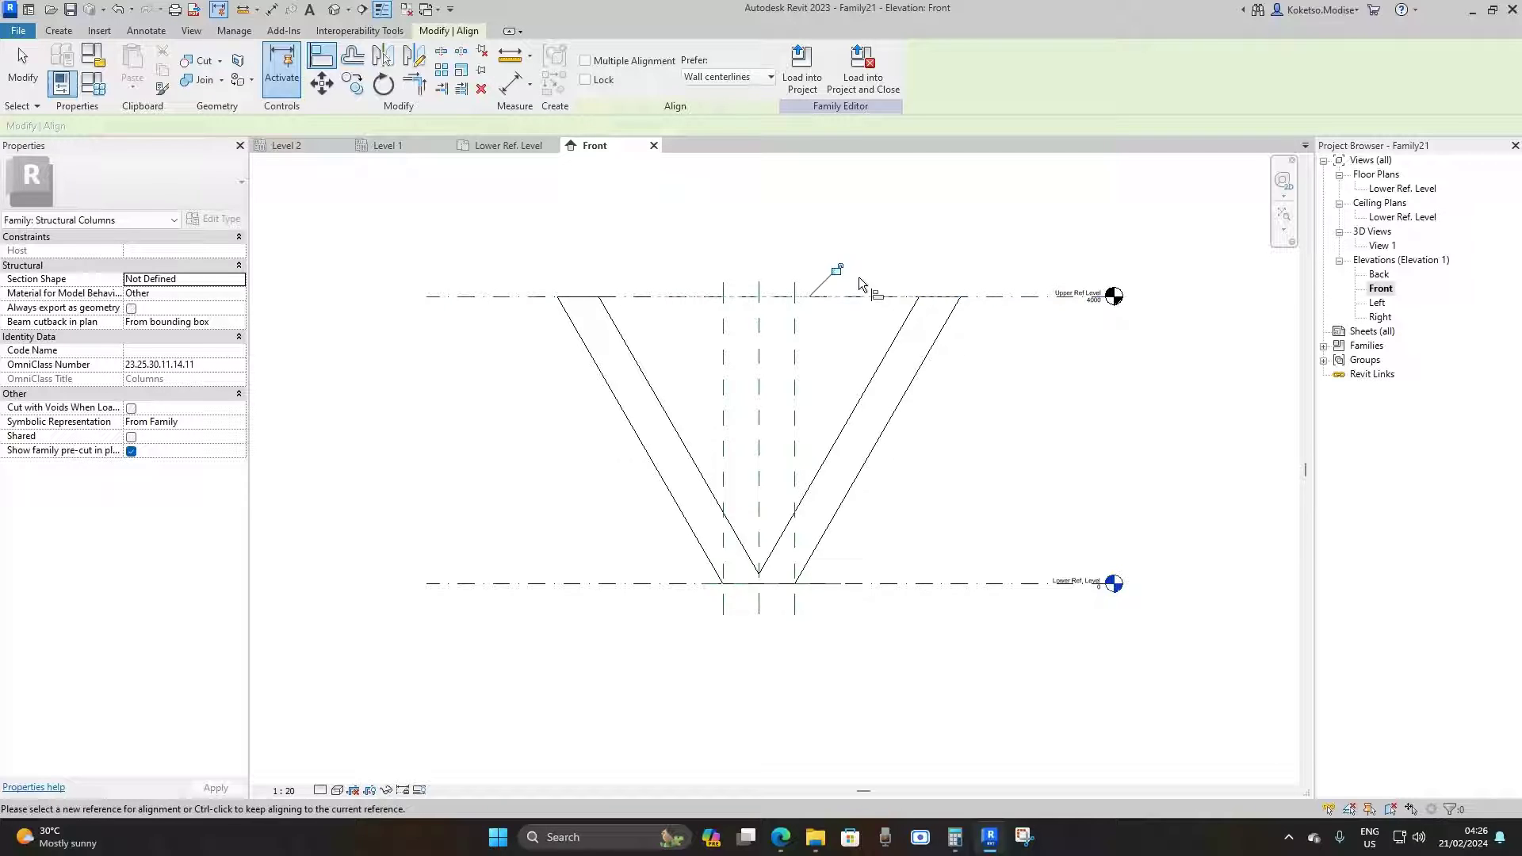
click(660, 296)
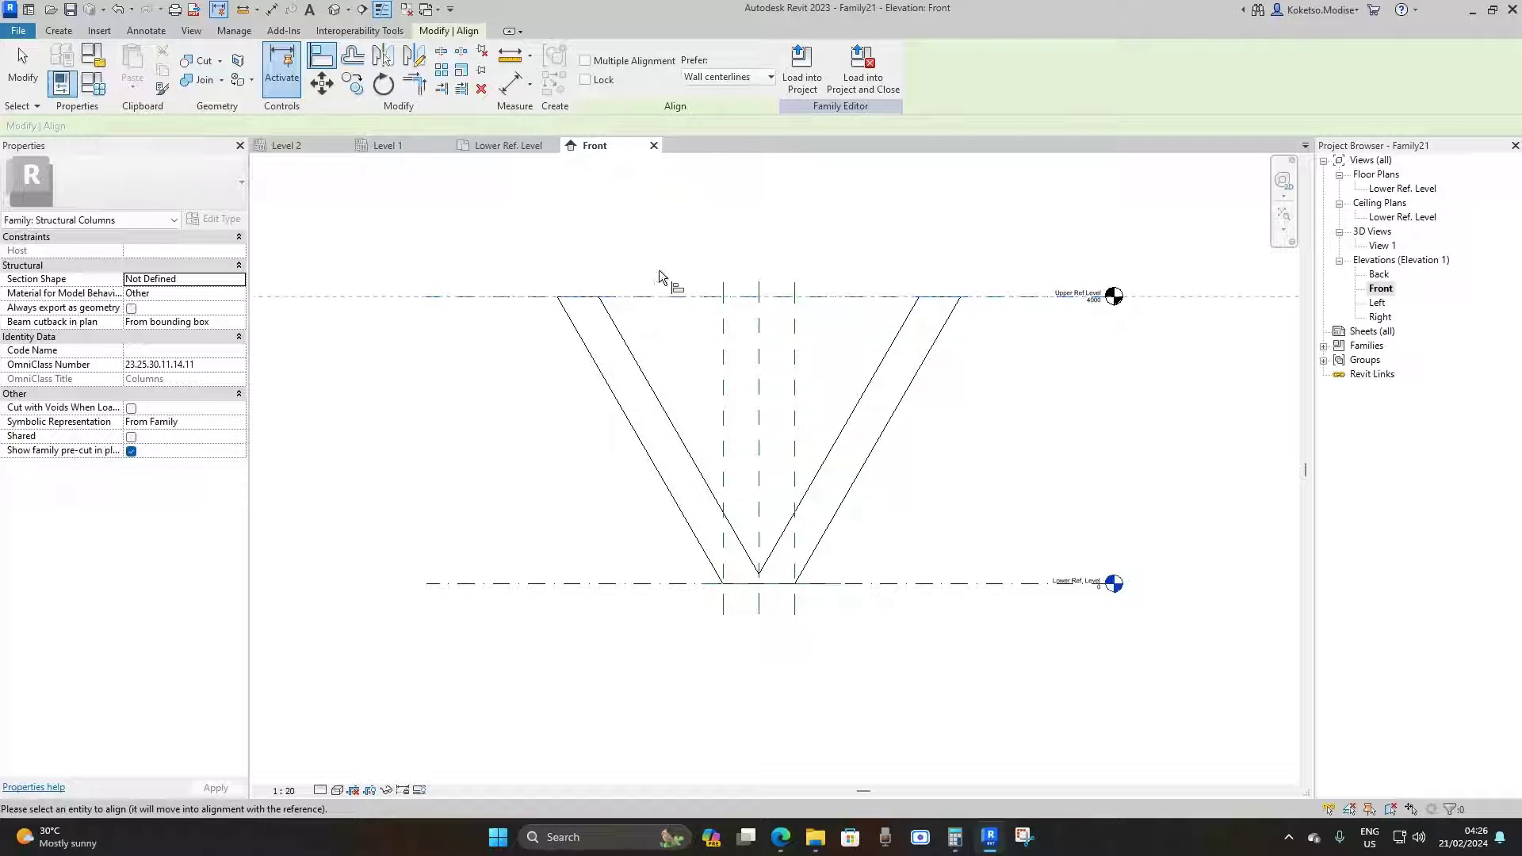
click(579, 299)
Step: Align the V's bottom edge to the Lower Ref. Level and lock it
scroll(856, 662, up, 2)
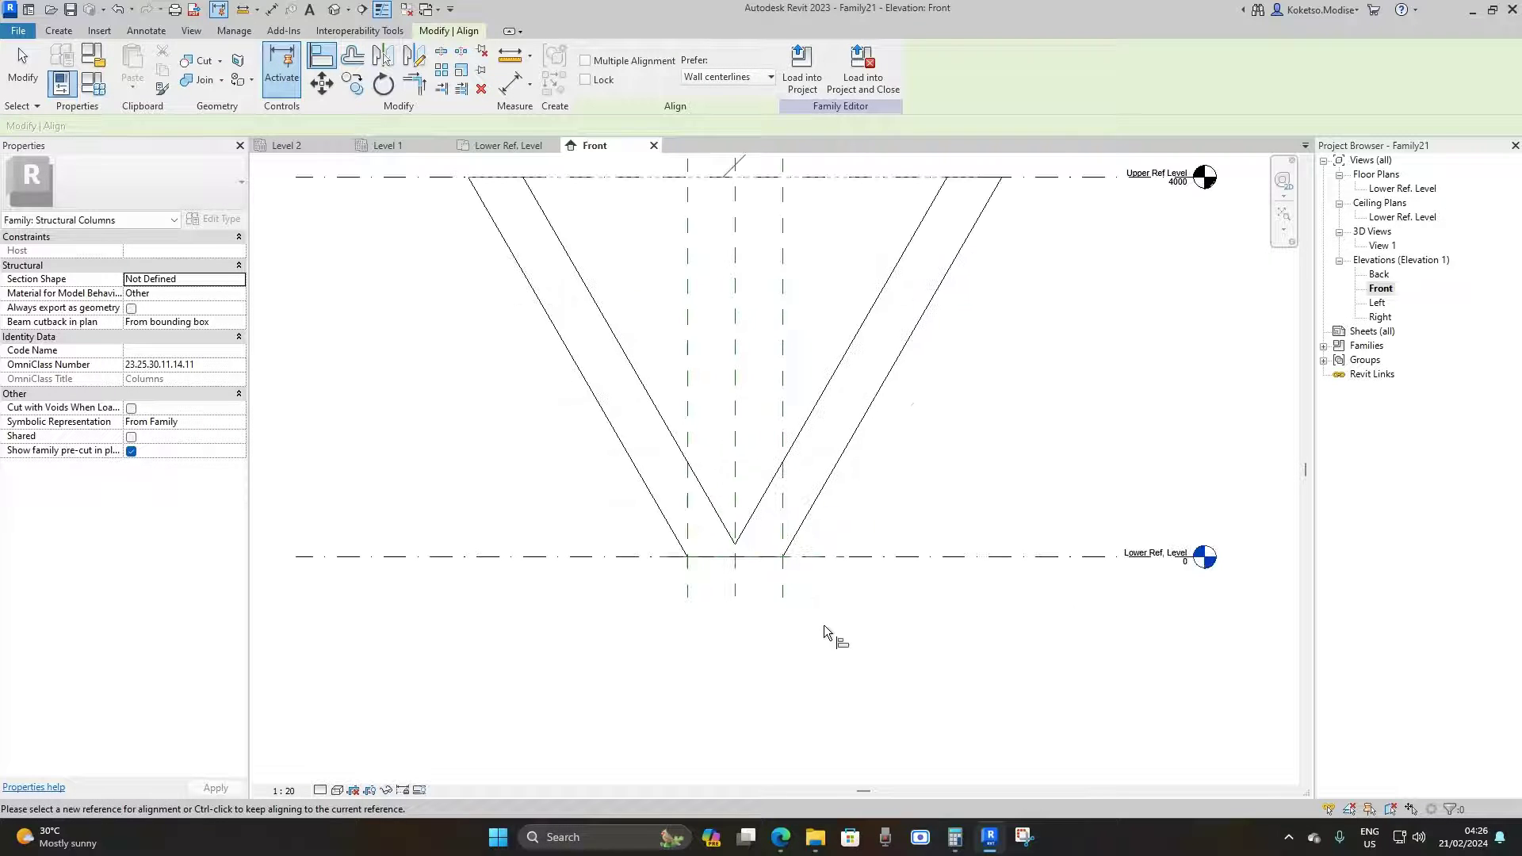
click(888, 562)
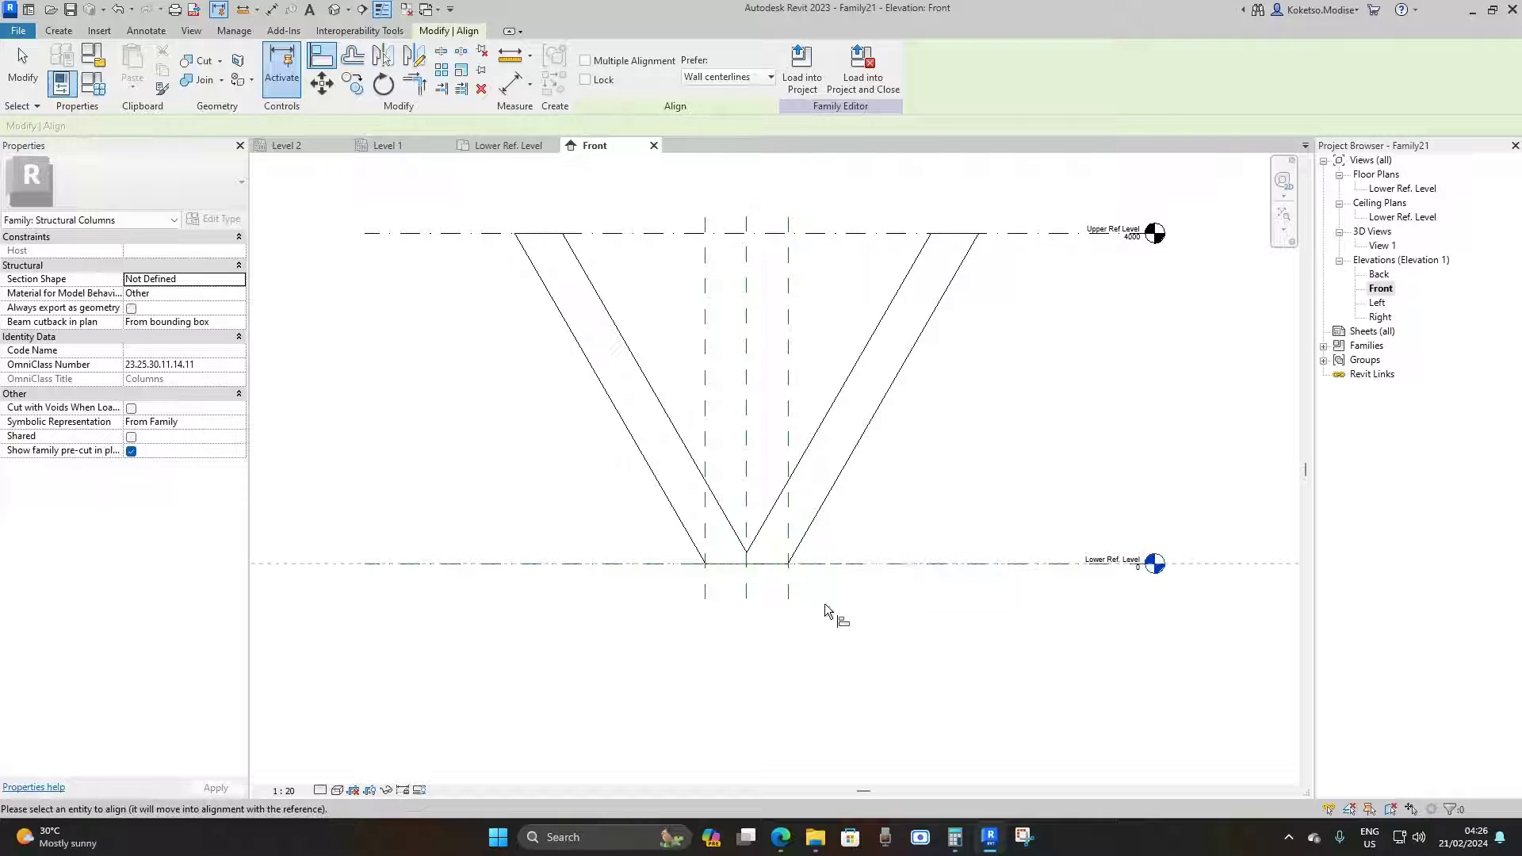
click(749, 559)
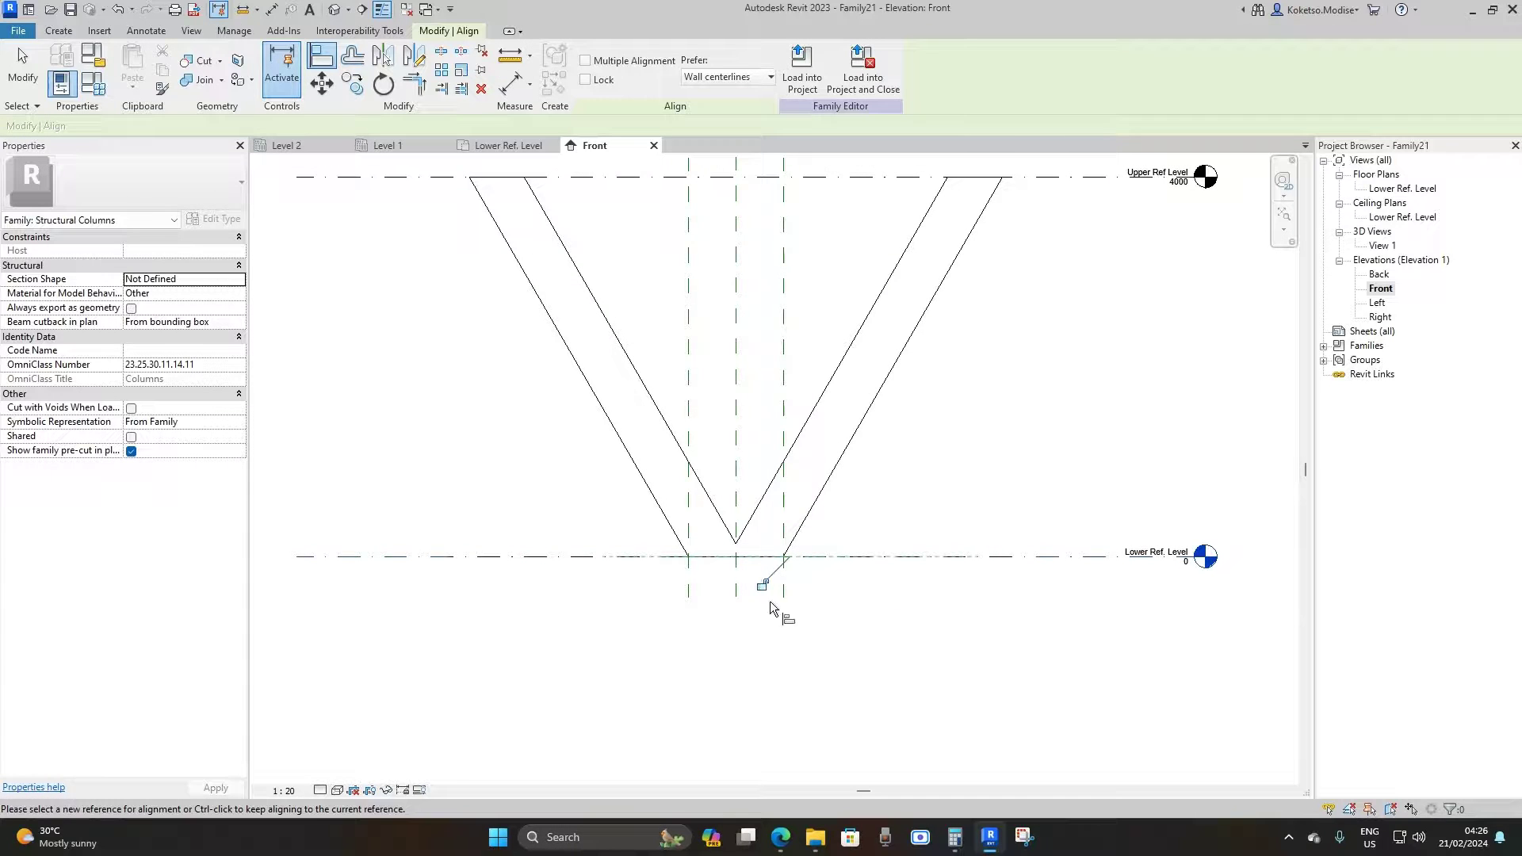
click(764, 586)
scroll(736, 602, up, 2)
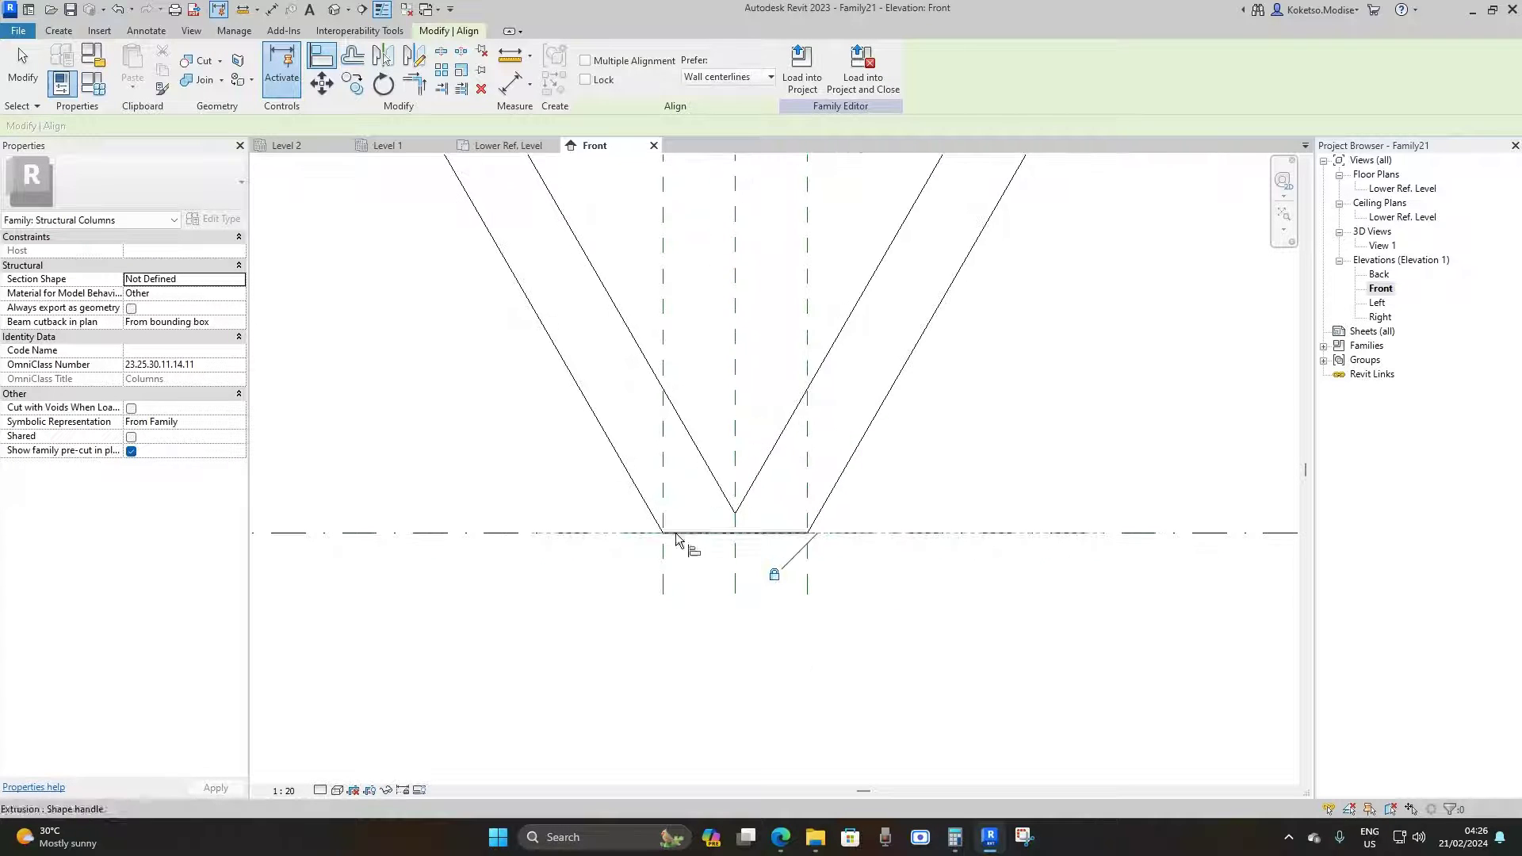
scroll(729, 606, down, 2)
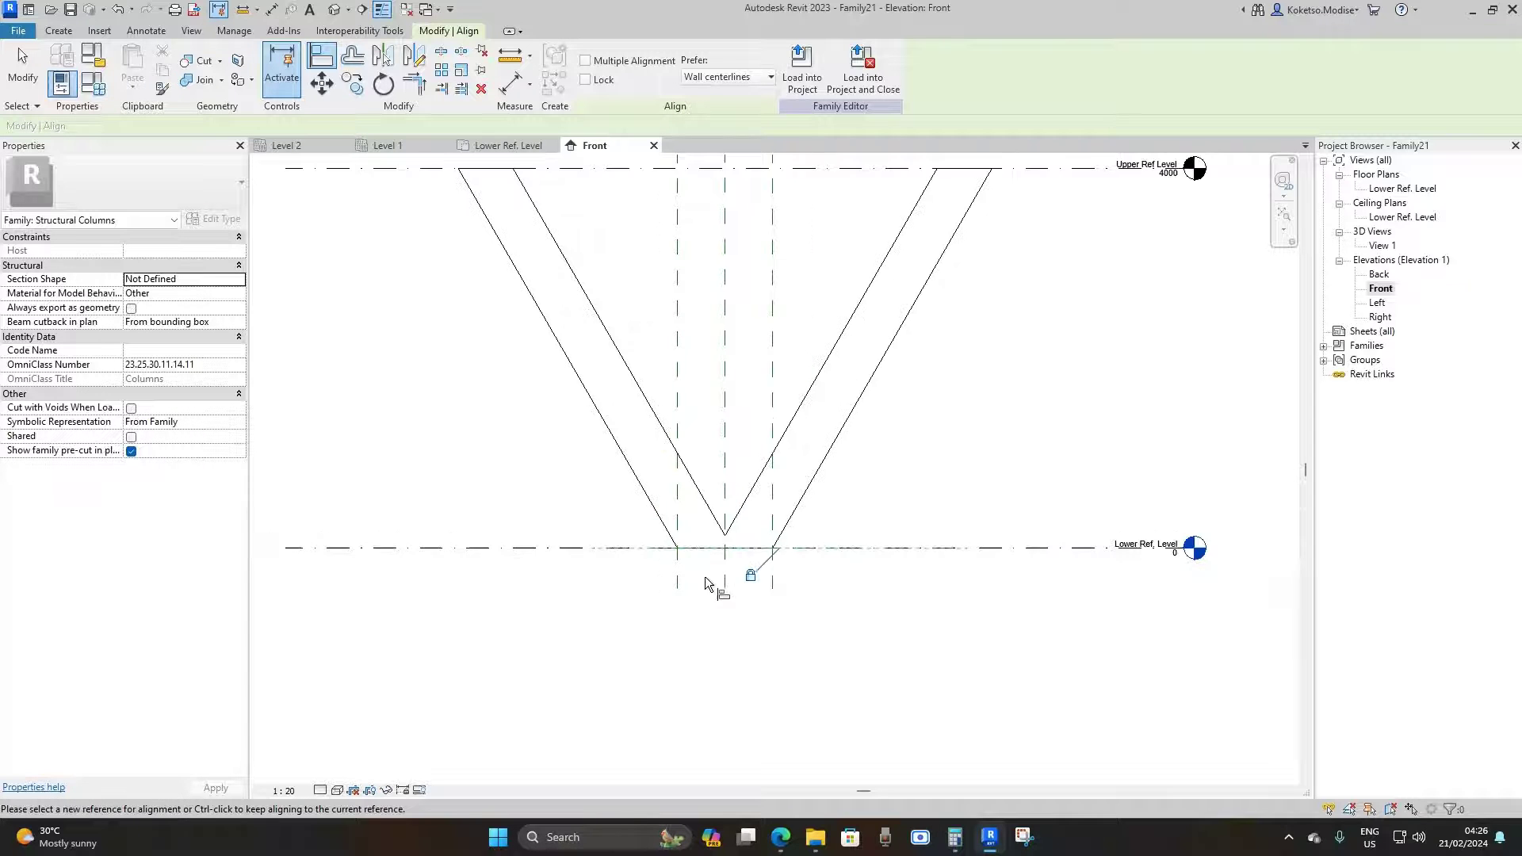
scroll(724, 595, up, 1)
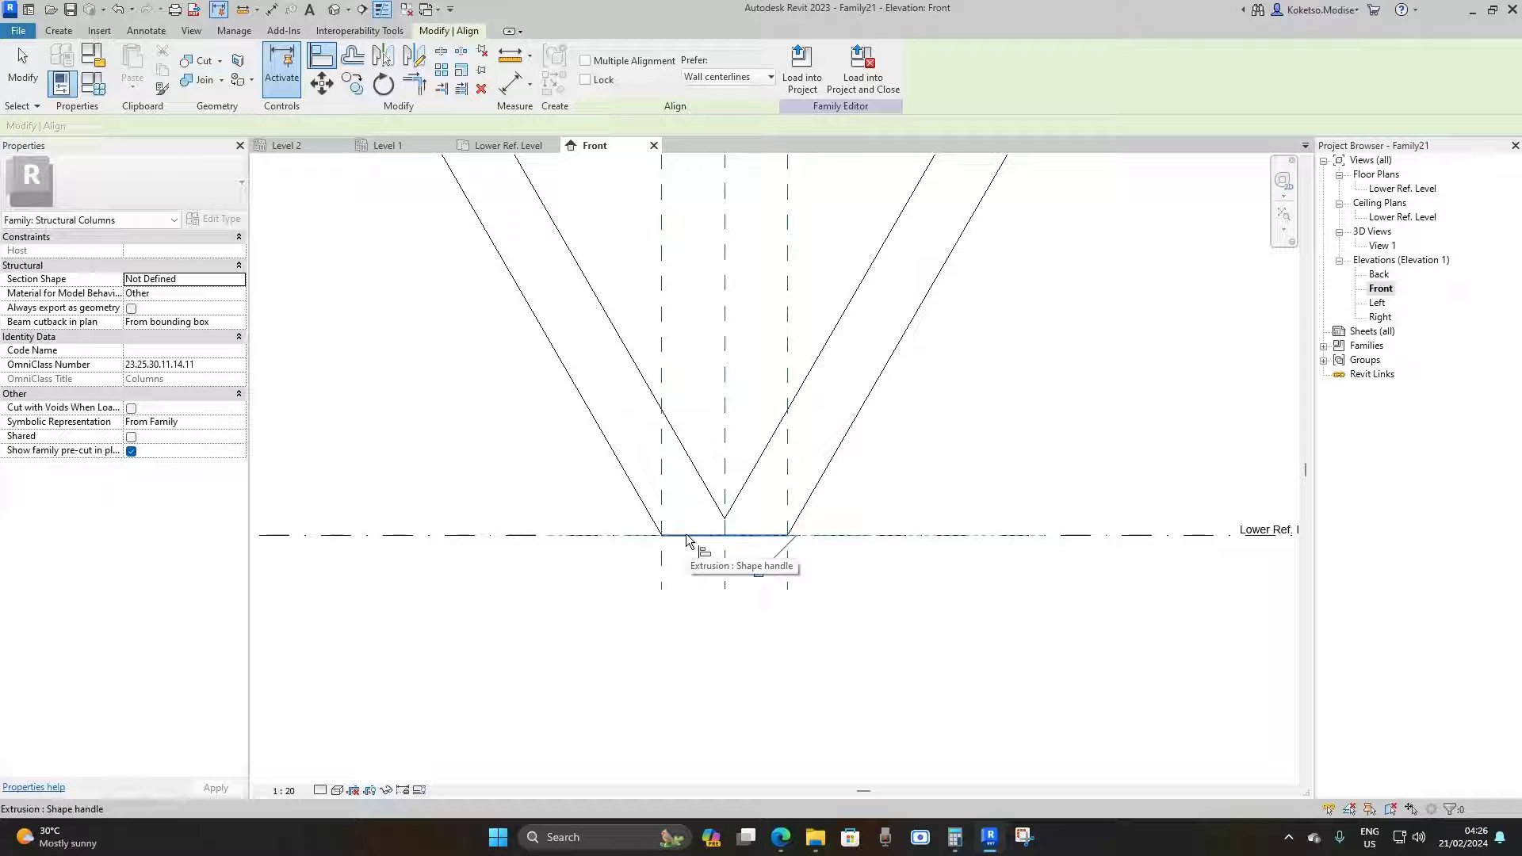
key(Tab)
key(Tab)
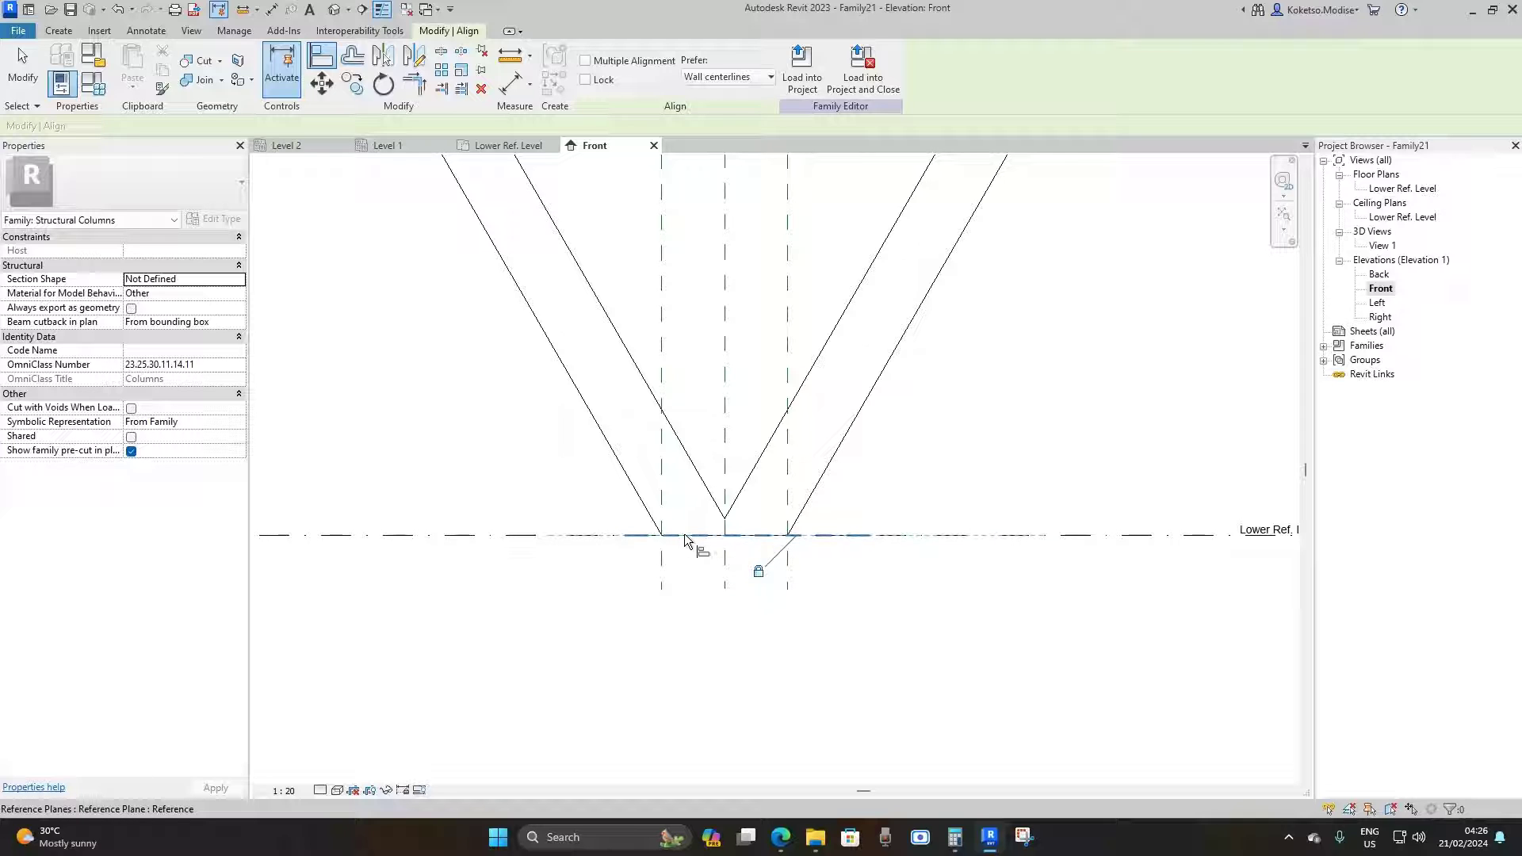
click(686, 542)
click(695, 537)
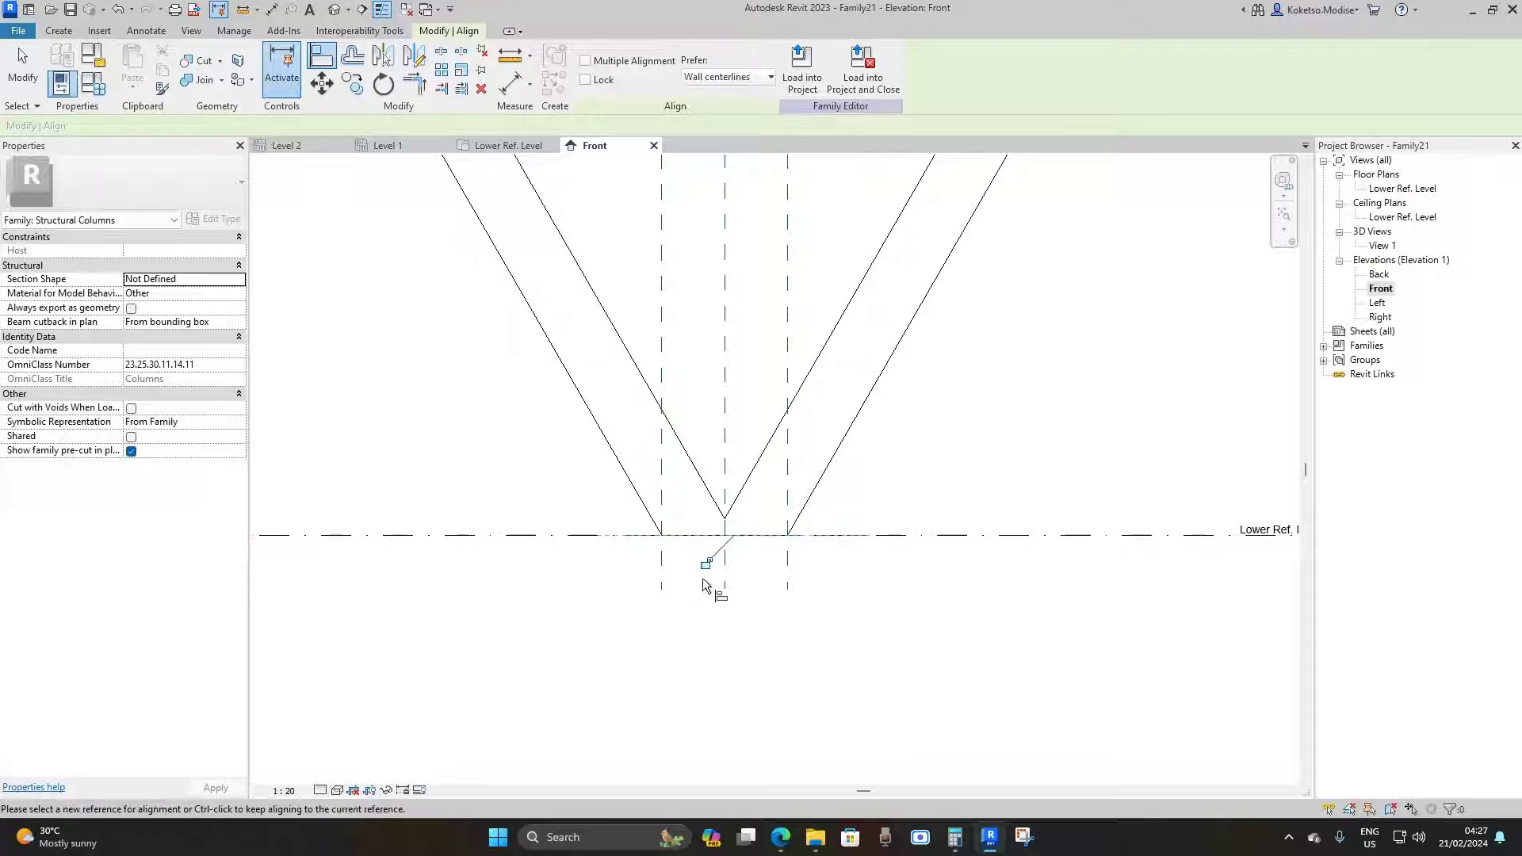
scroll(822, 603, down, 2)
key(Escape)
key(Escape)
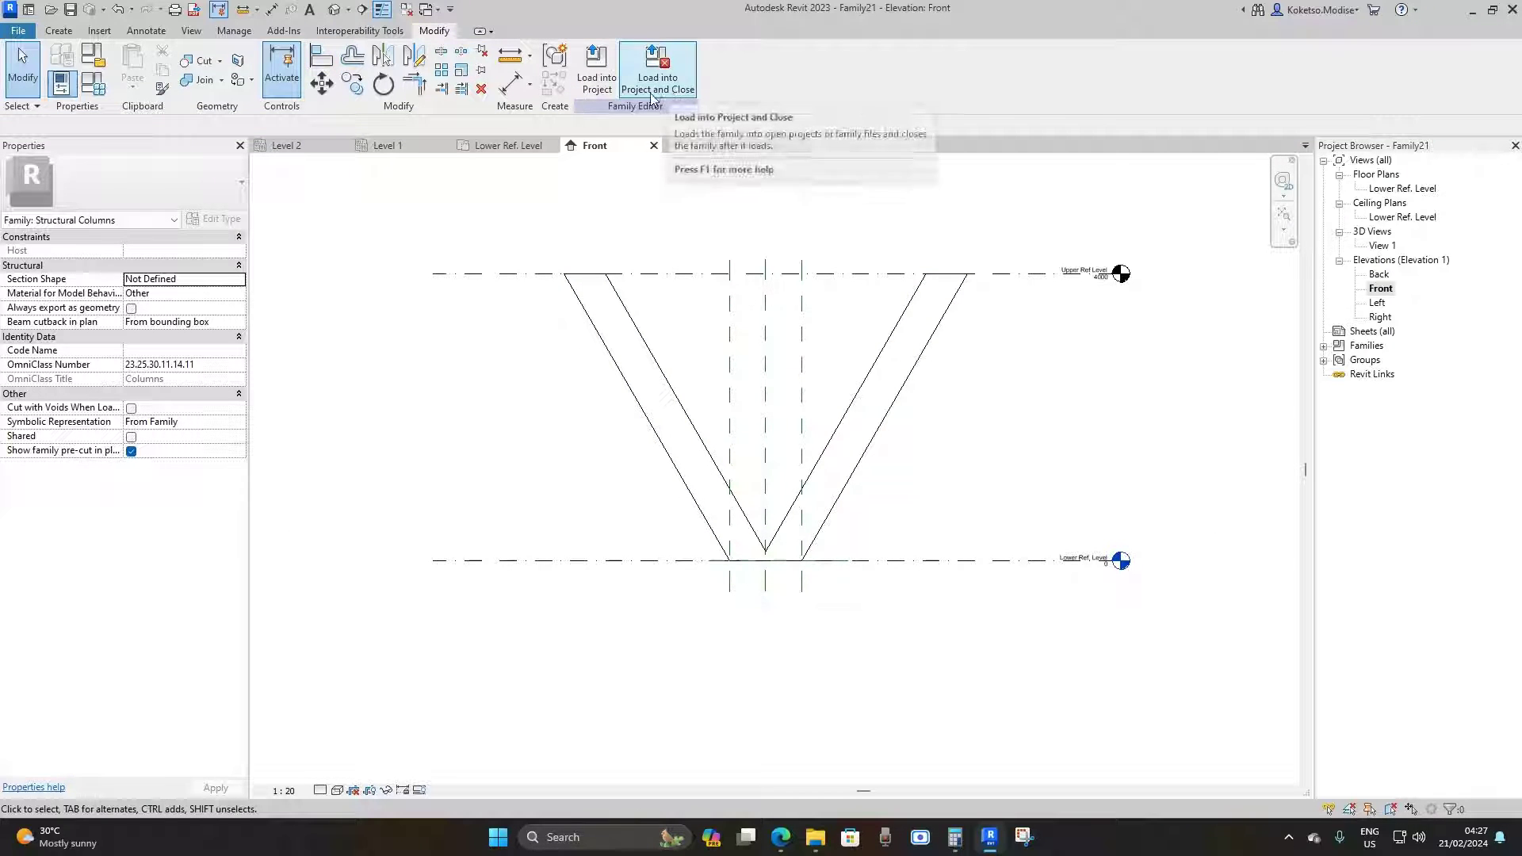
Step: Set the V extrusion's material to Concrete, Cast In Situ
click(634, 321)
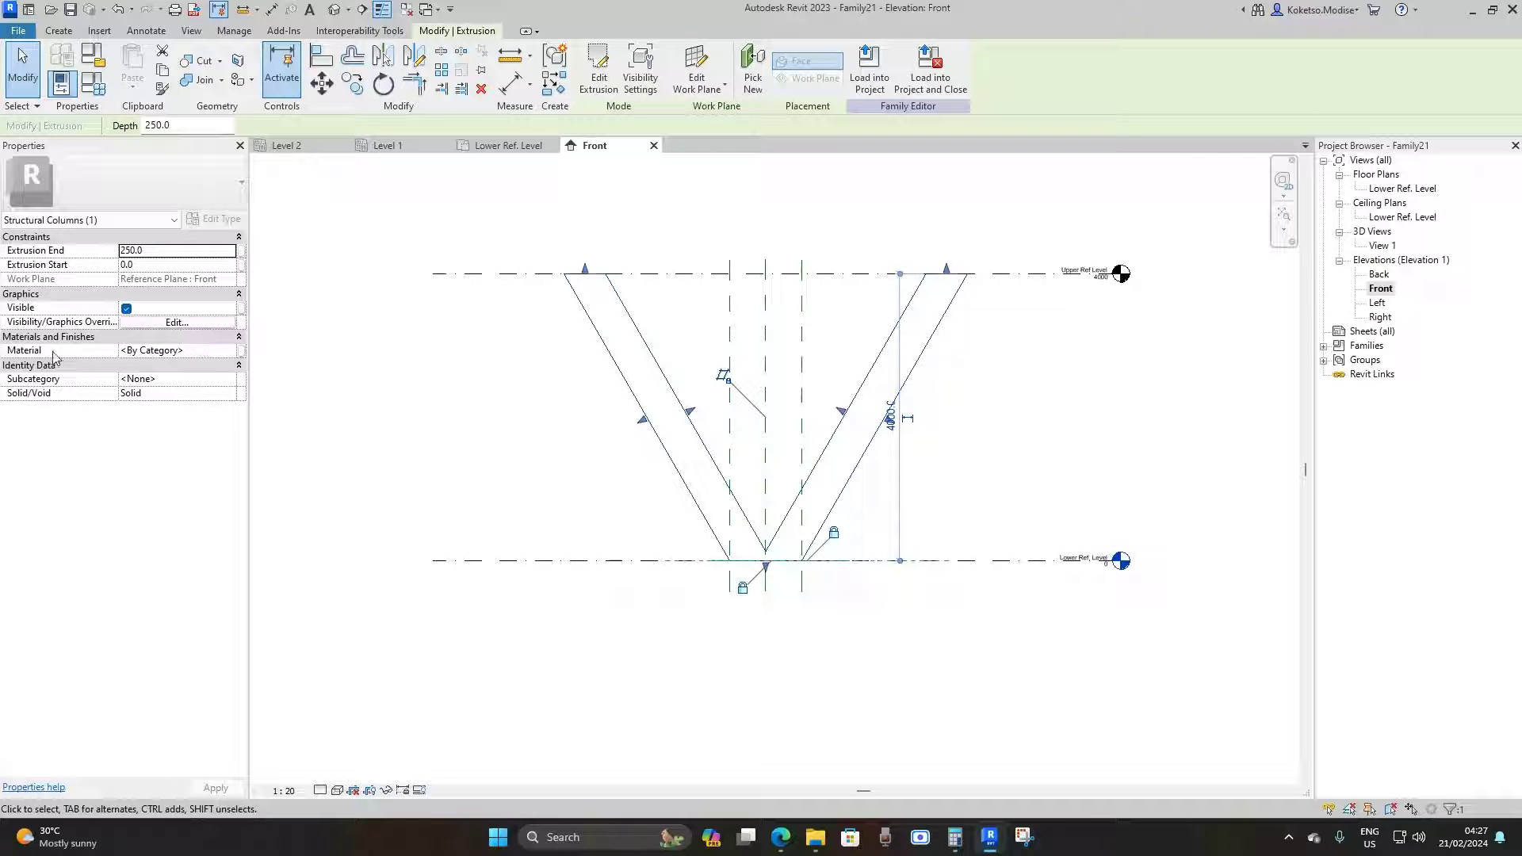
click(230, 352)
click(230, 350)
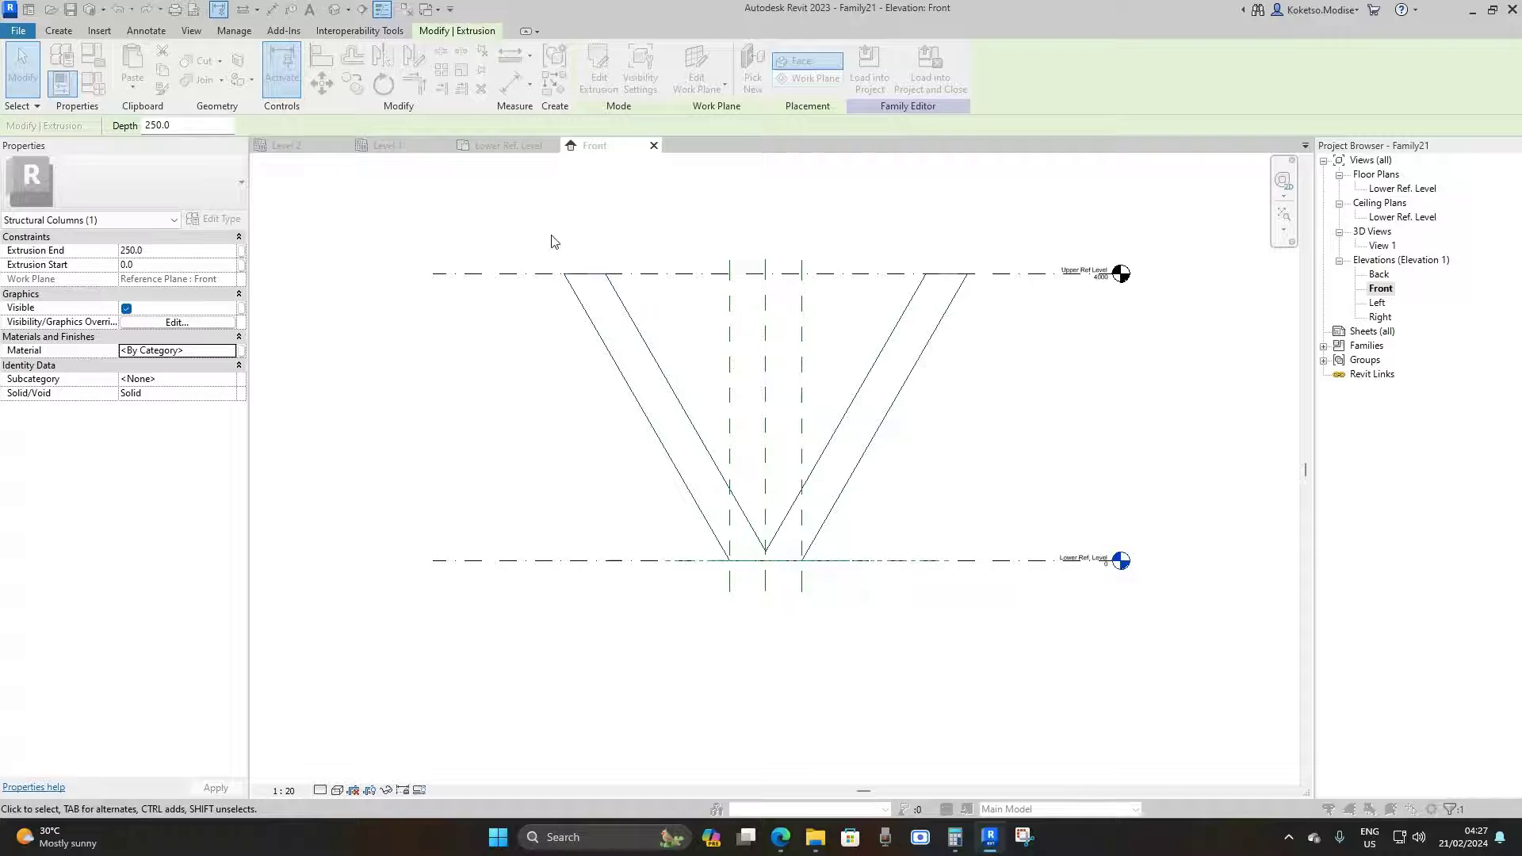
text(c)
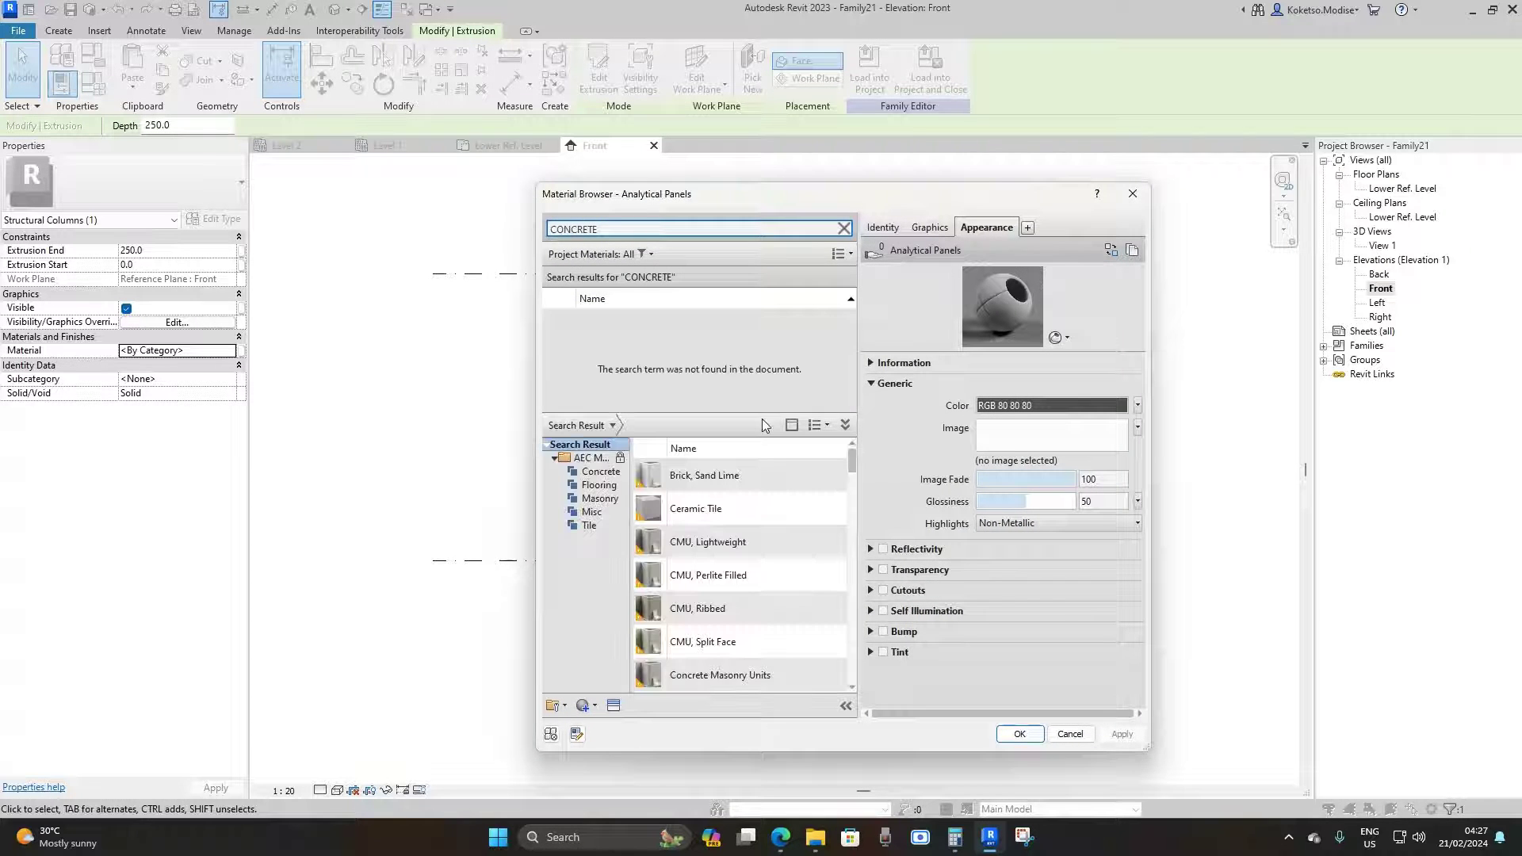
drag(850, 469, 785, 553)
click(821, 538)
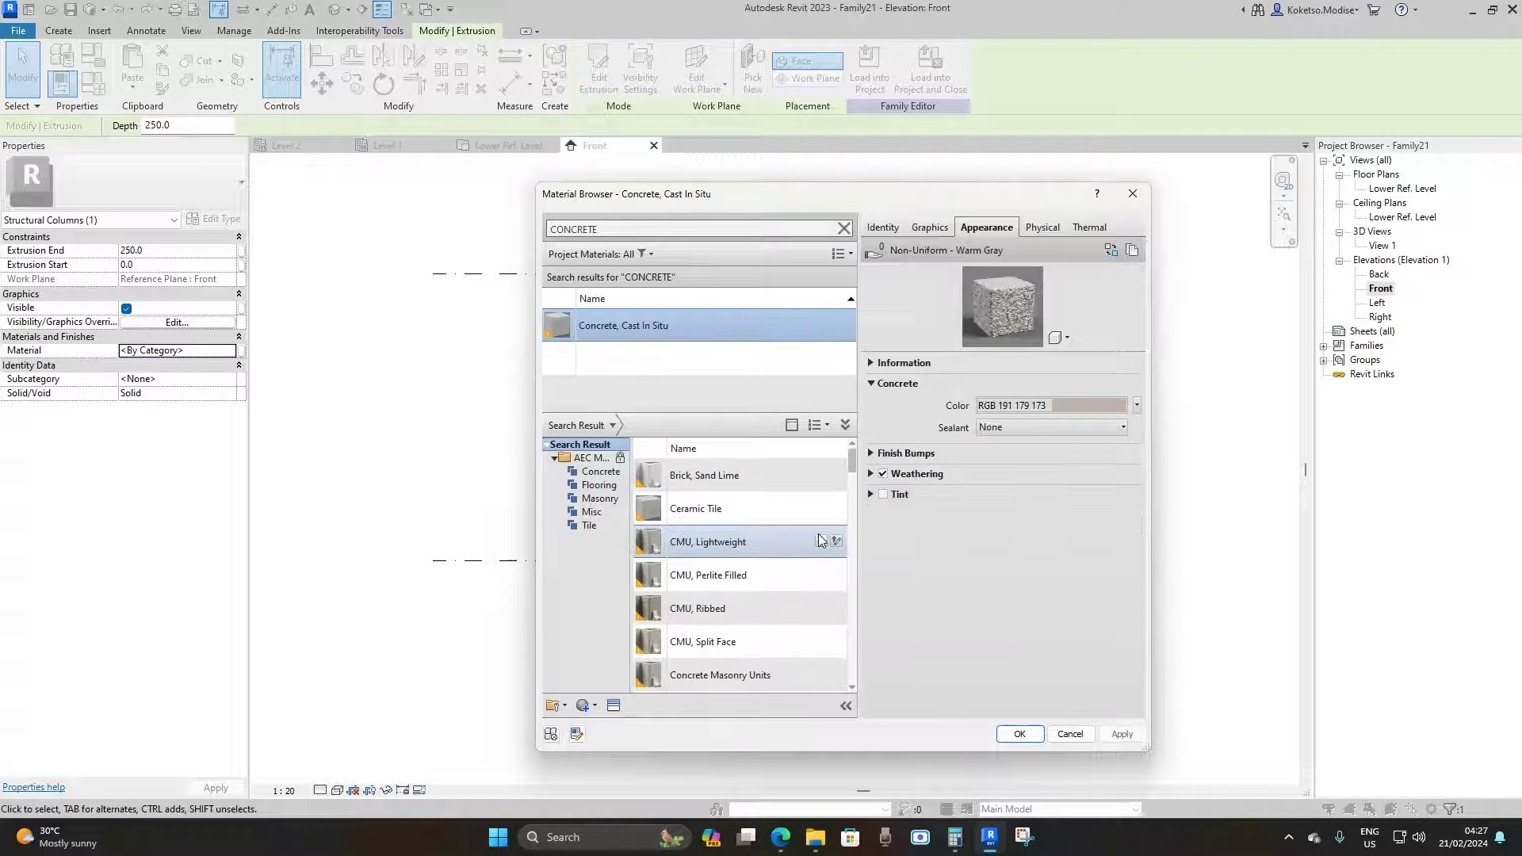
click(1020, 734)
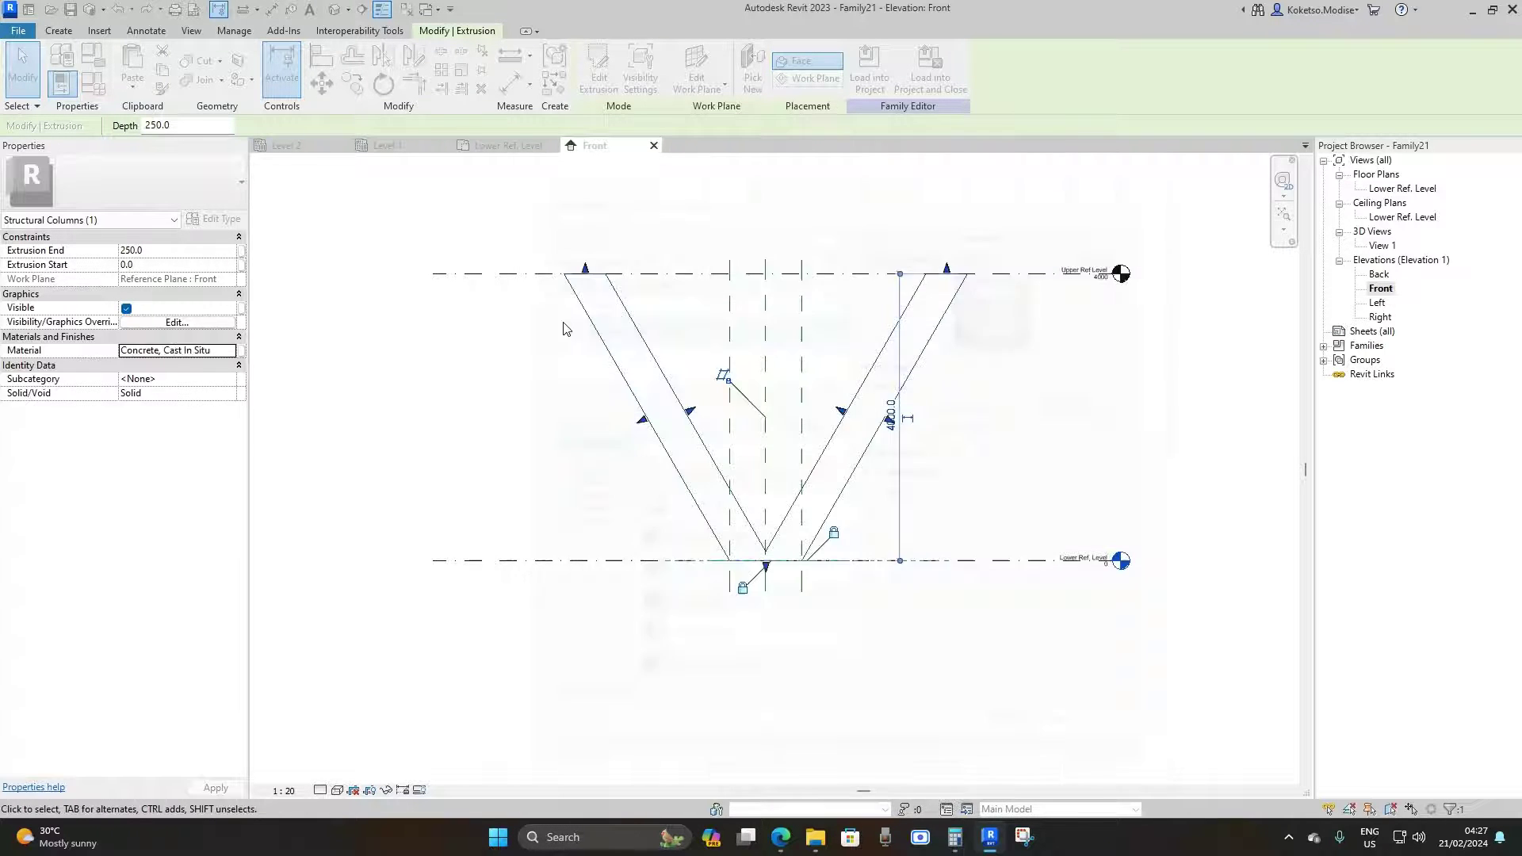
click(431, 208)
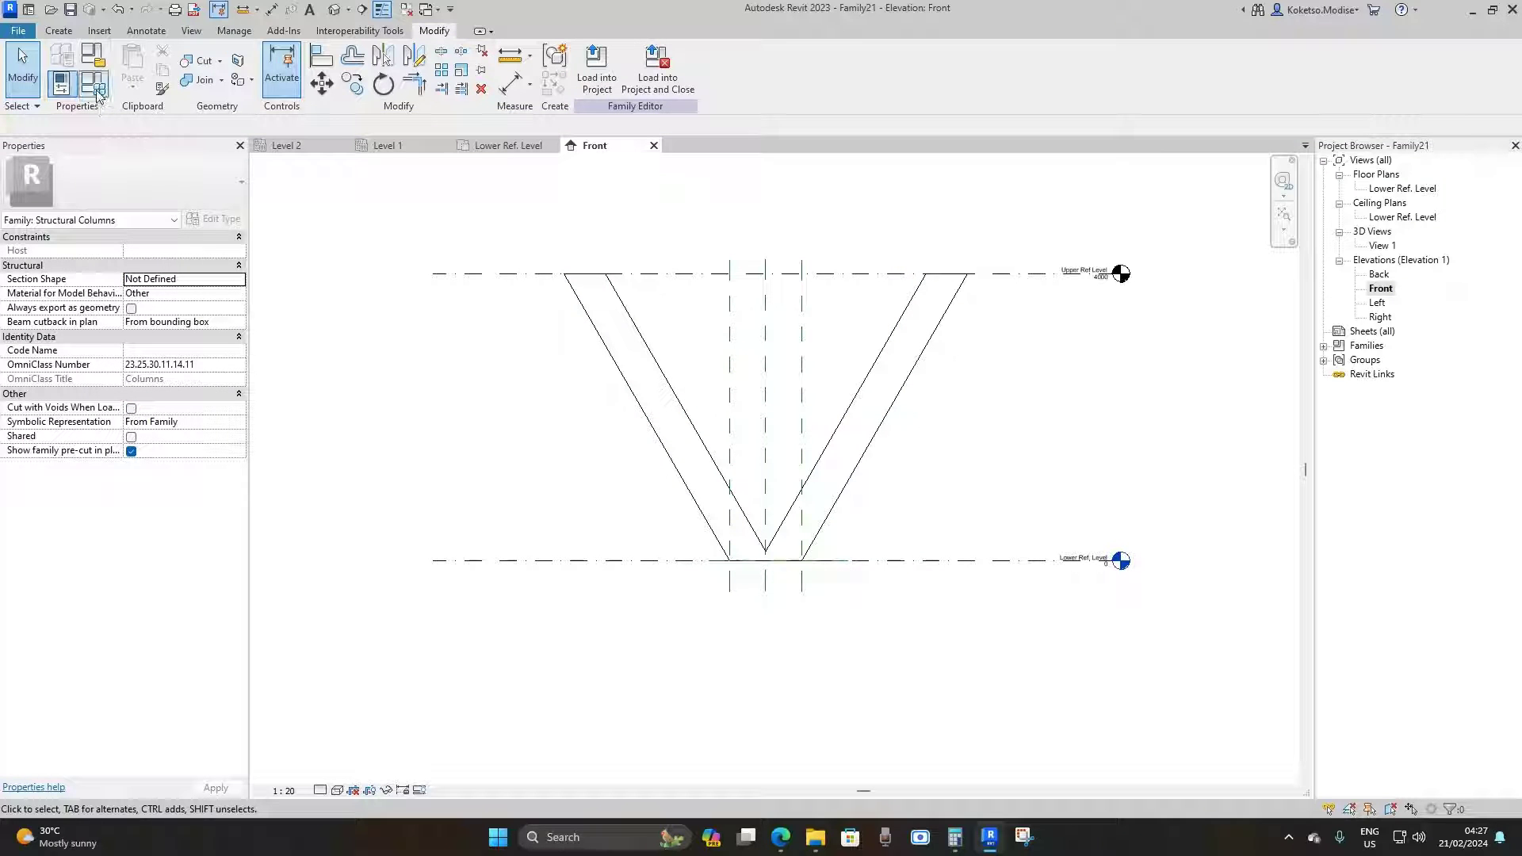
Step: Set the family's Structural Material to Concrete, Cast In Situ and show the Lower Ref. Level plan
click(98, 93)
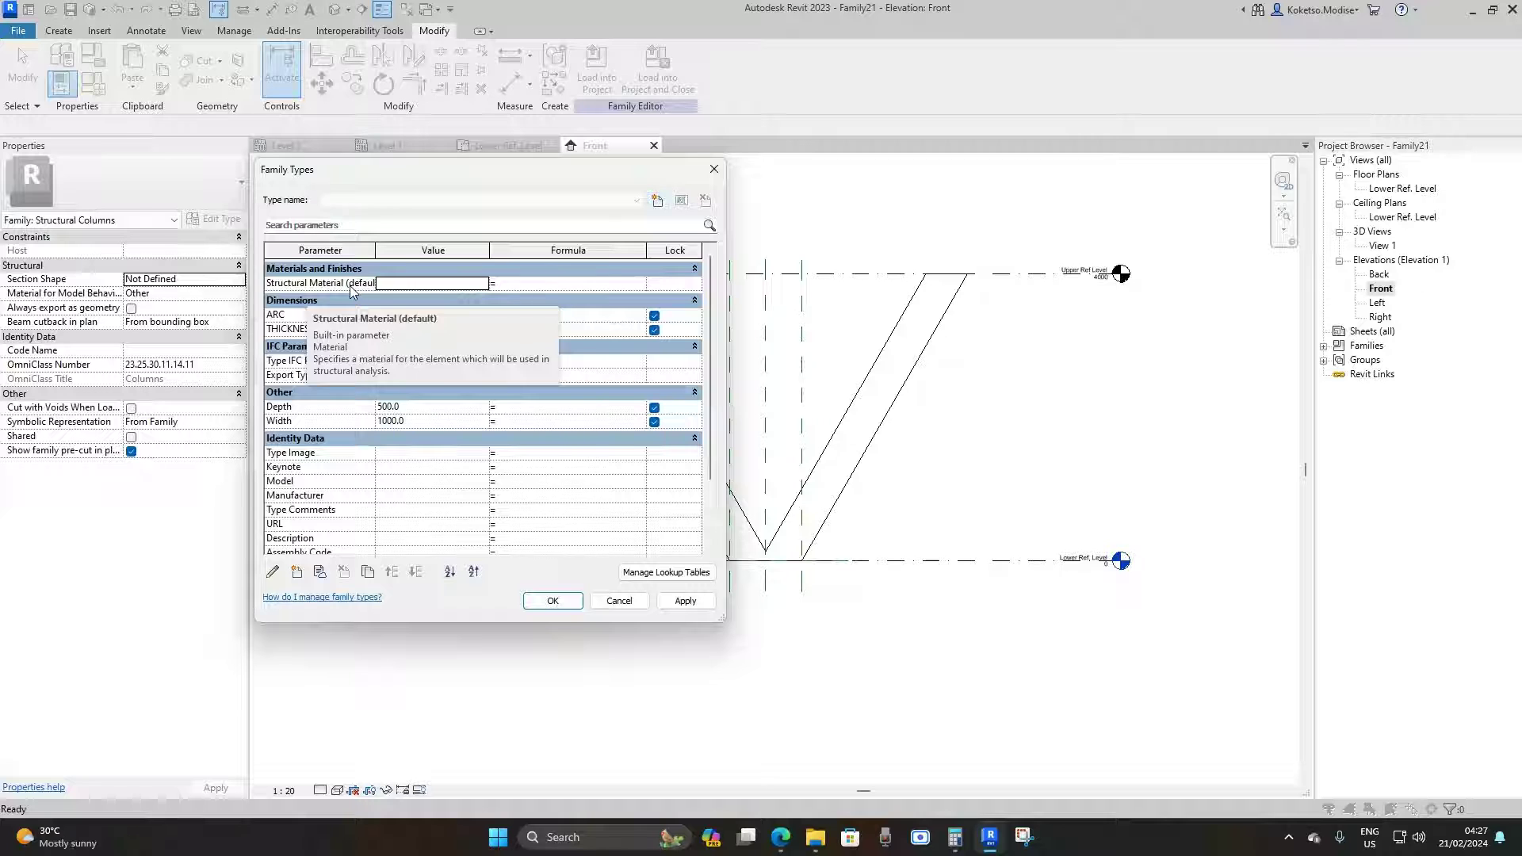
click(484, 284)
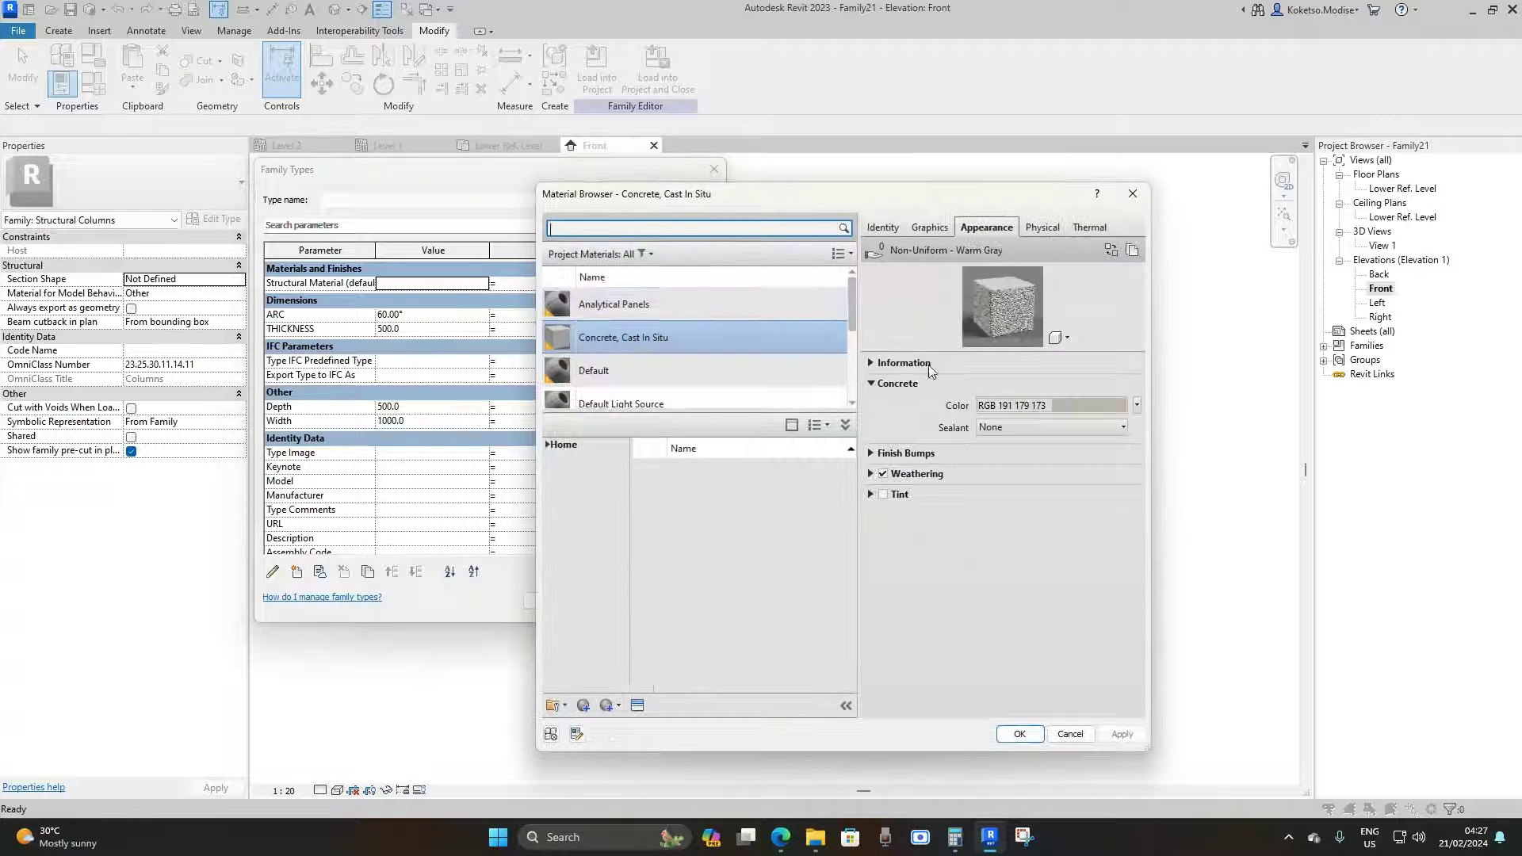
click(1019, 733)
click(553, 601)
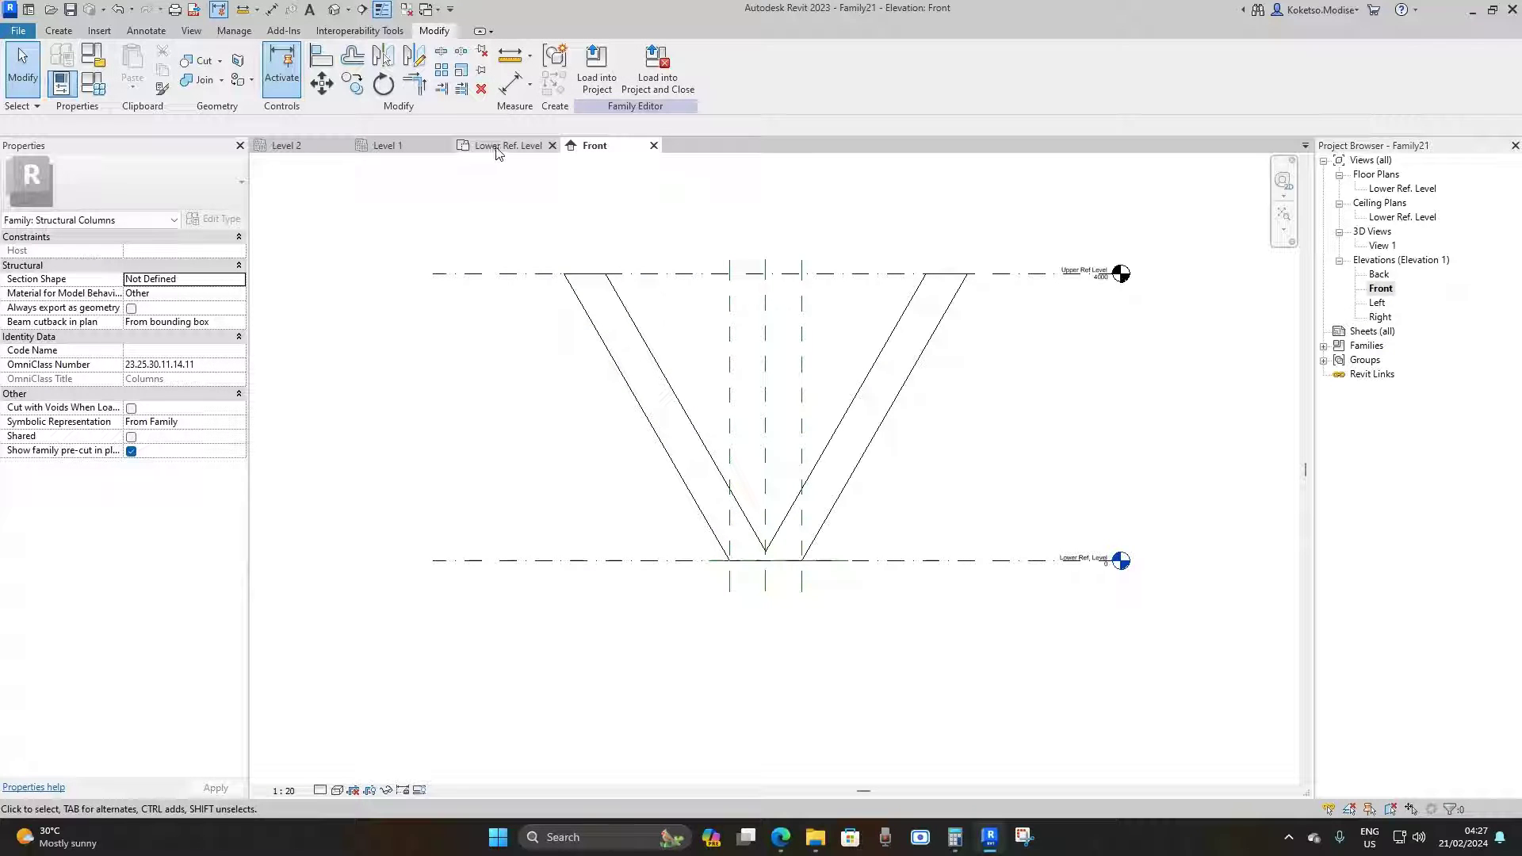
click(500, 149)
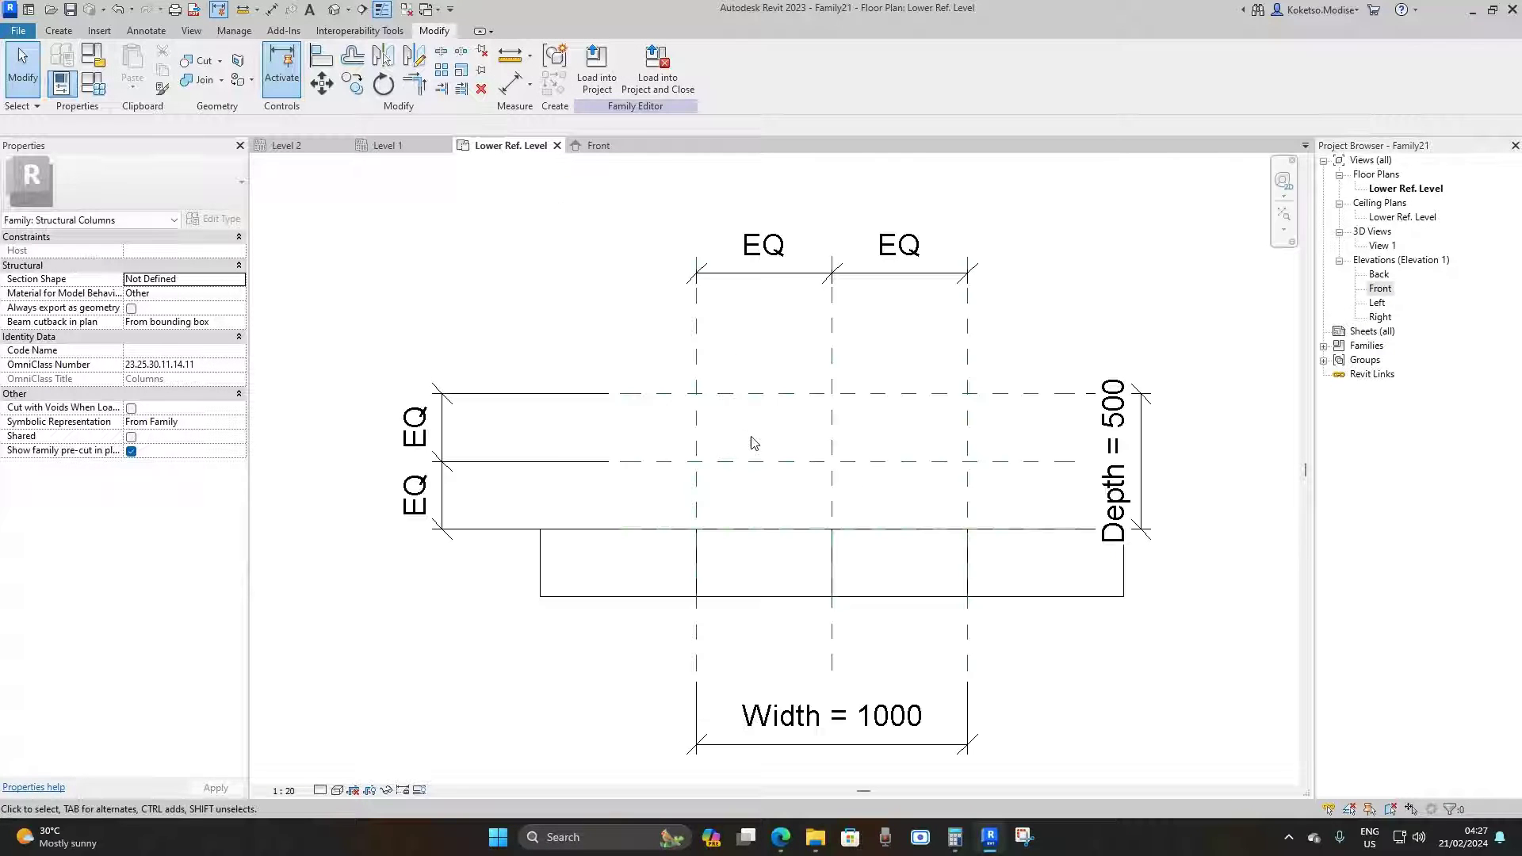
Step: Stretch the extrusion in plan so its edges reach the Back and Front reference planes
click(792, 532)
drag(792, 527, 786, 394)
drag(793, 604, 793, 529)
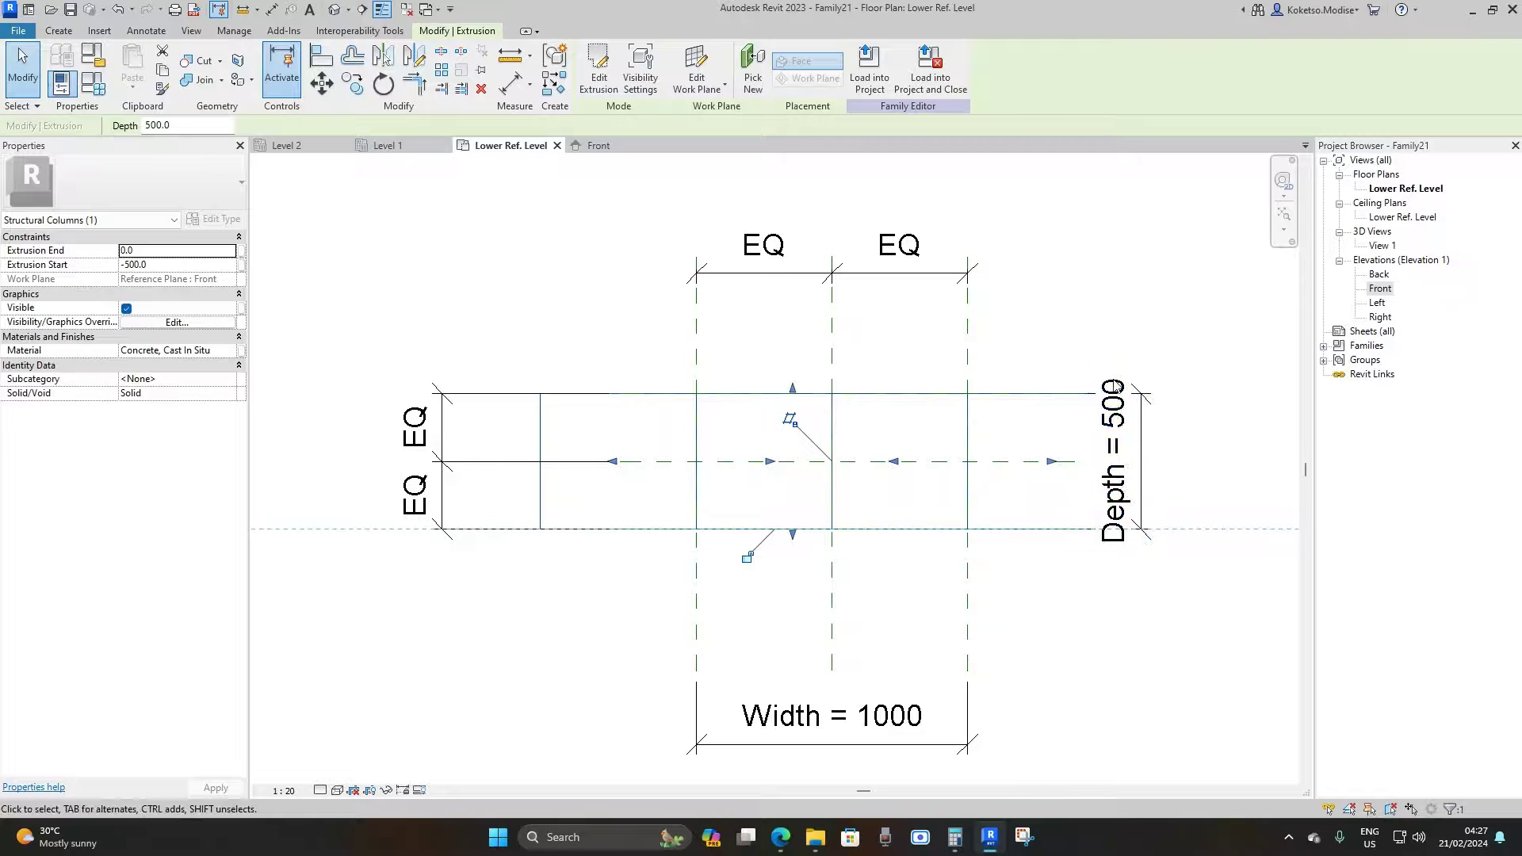
scroll(965, 543, up, 1)
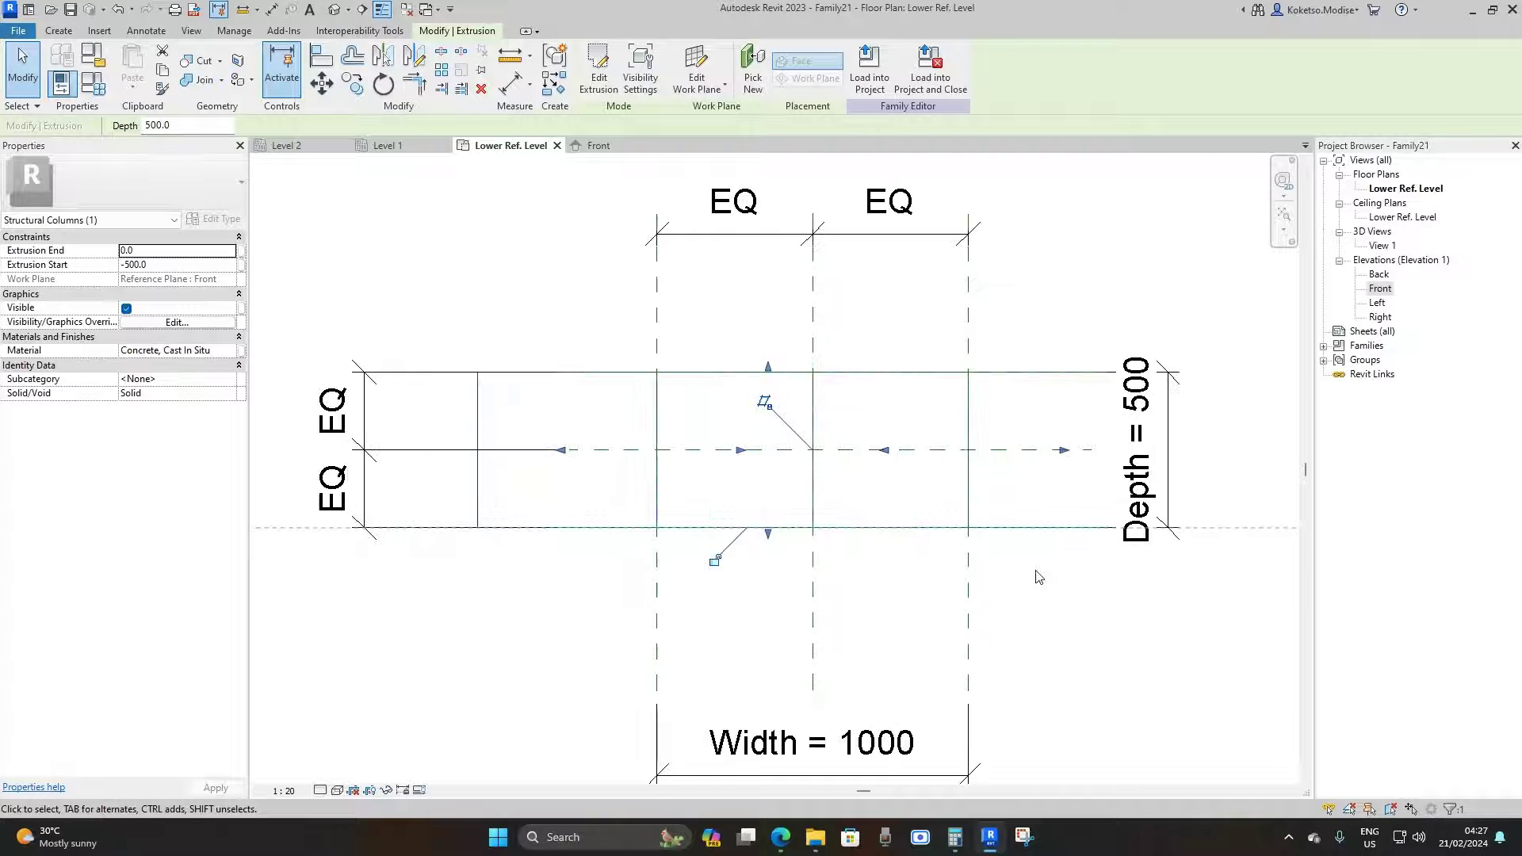
click(1039, 598)
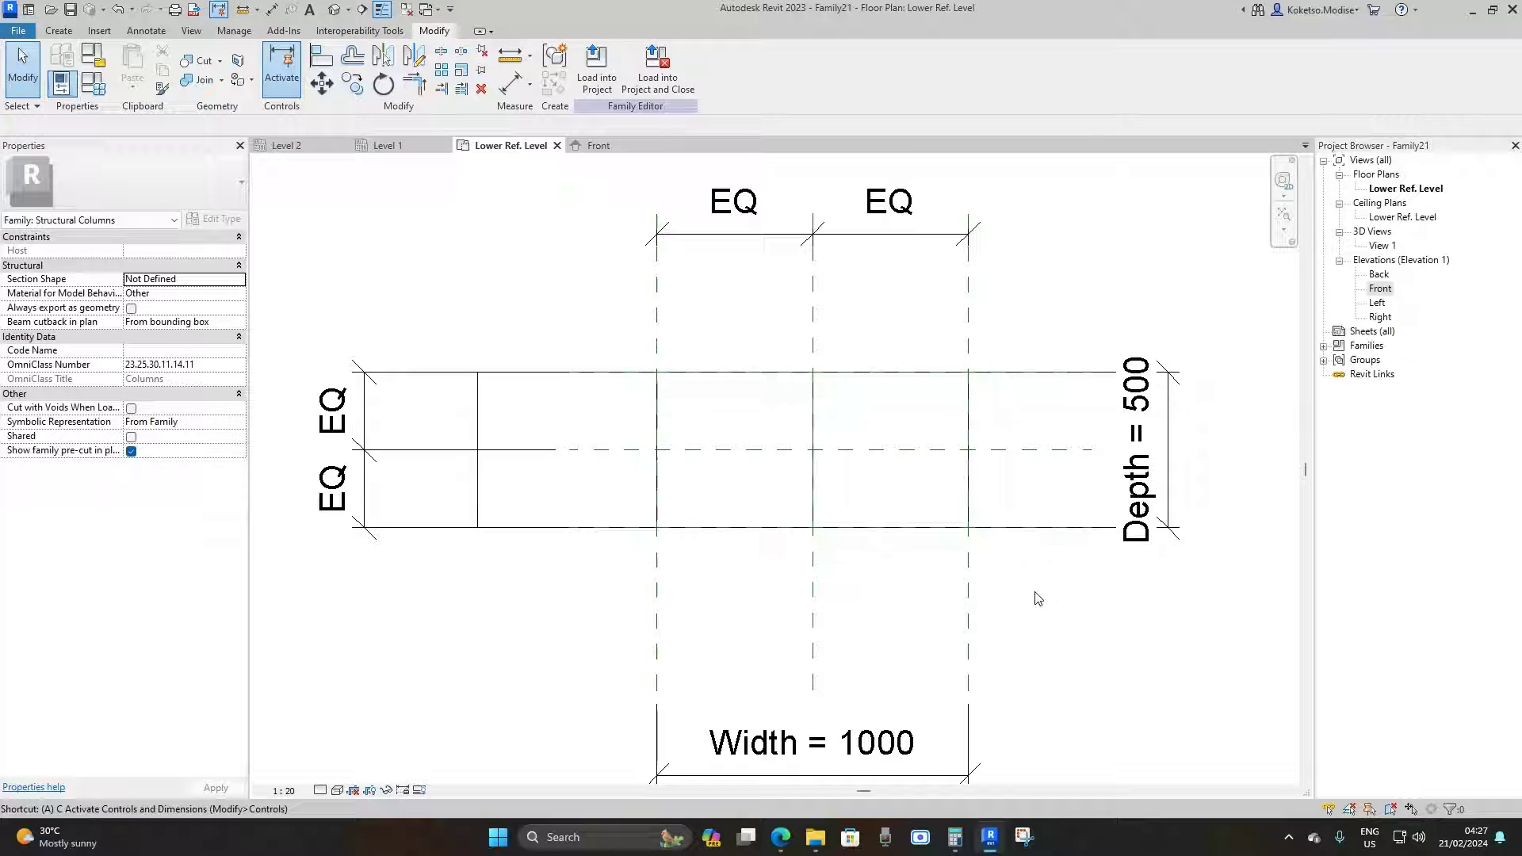
Step: Align the extrusion's top and bottom edges to the Back and Front reference planes
key(l)
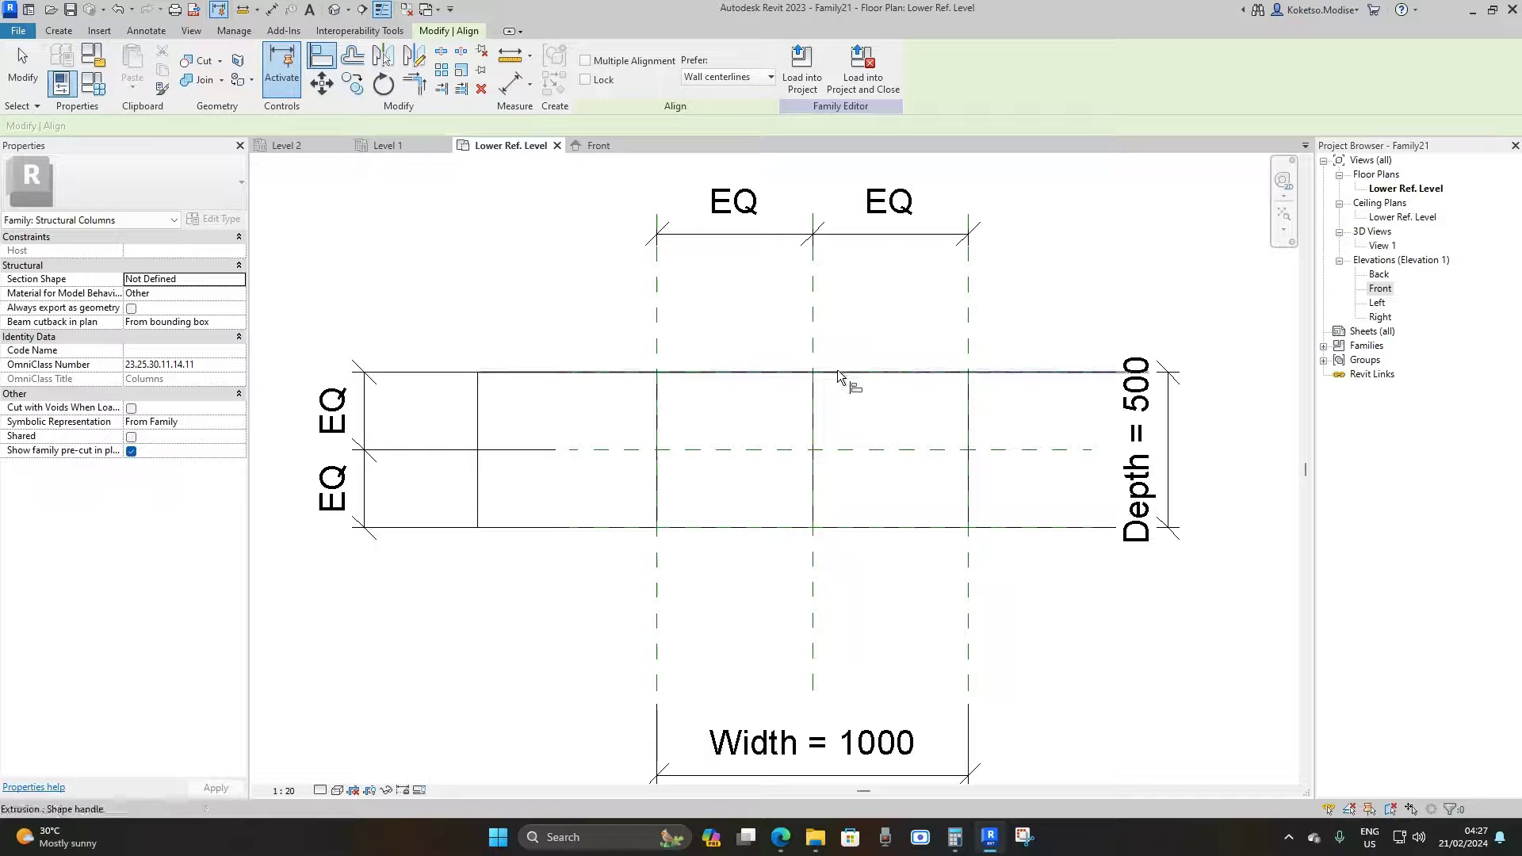
click(825, 371)
click(793, 371)
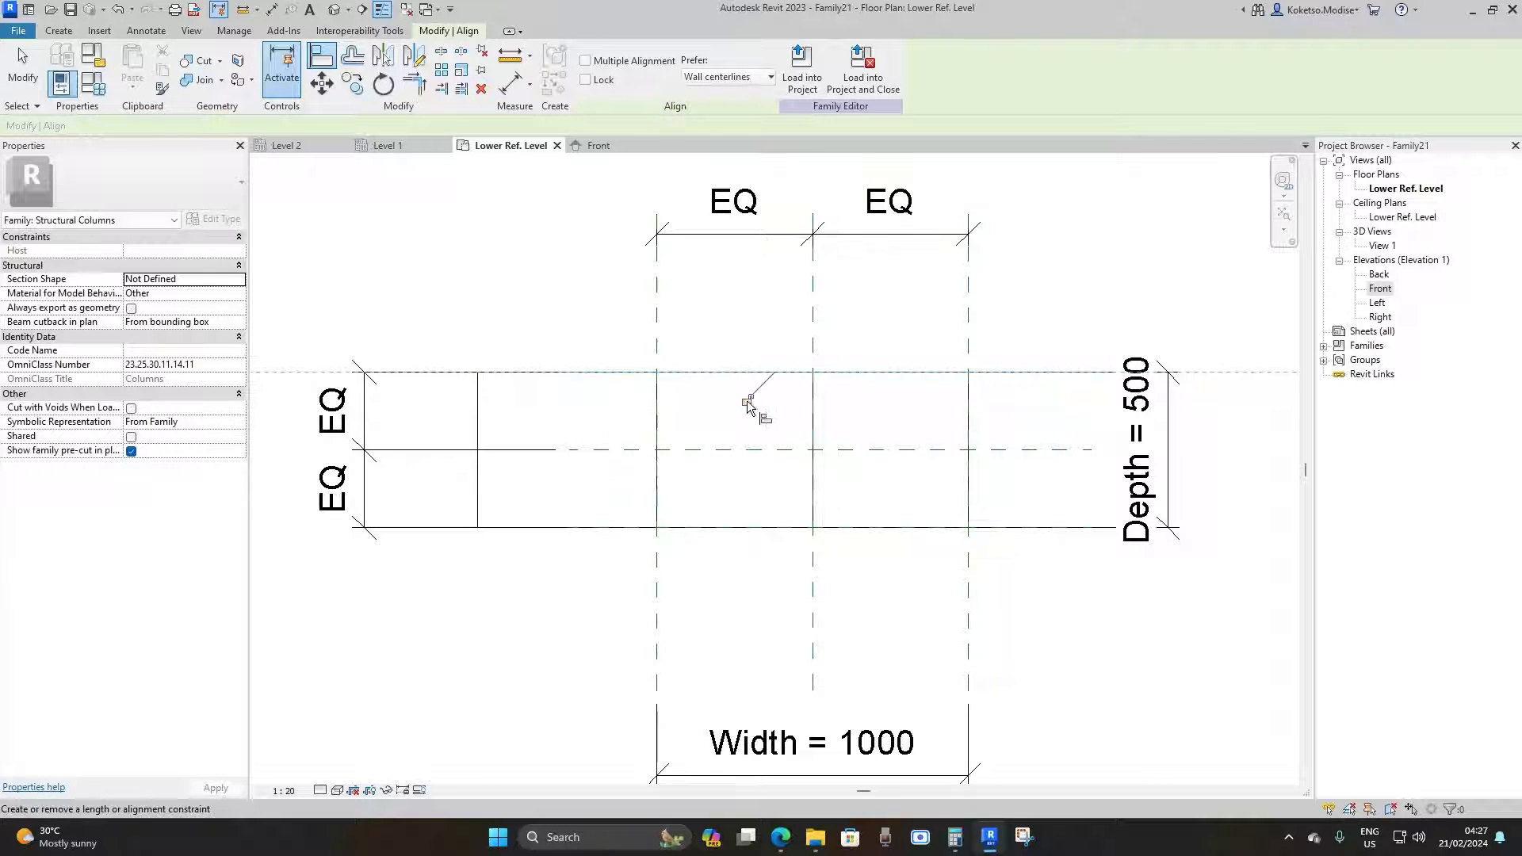
click(758, 525)
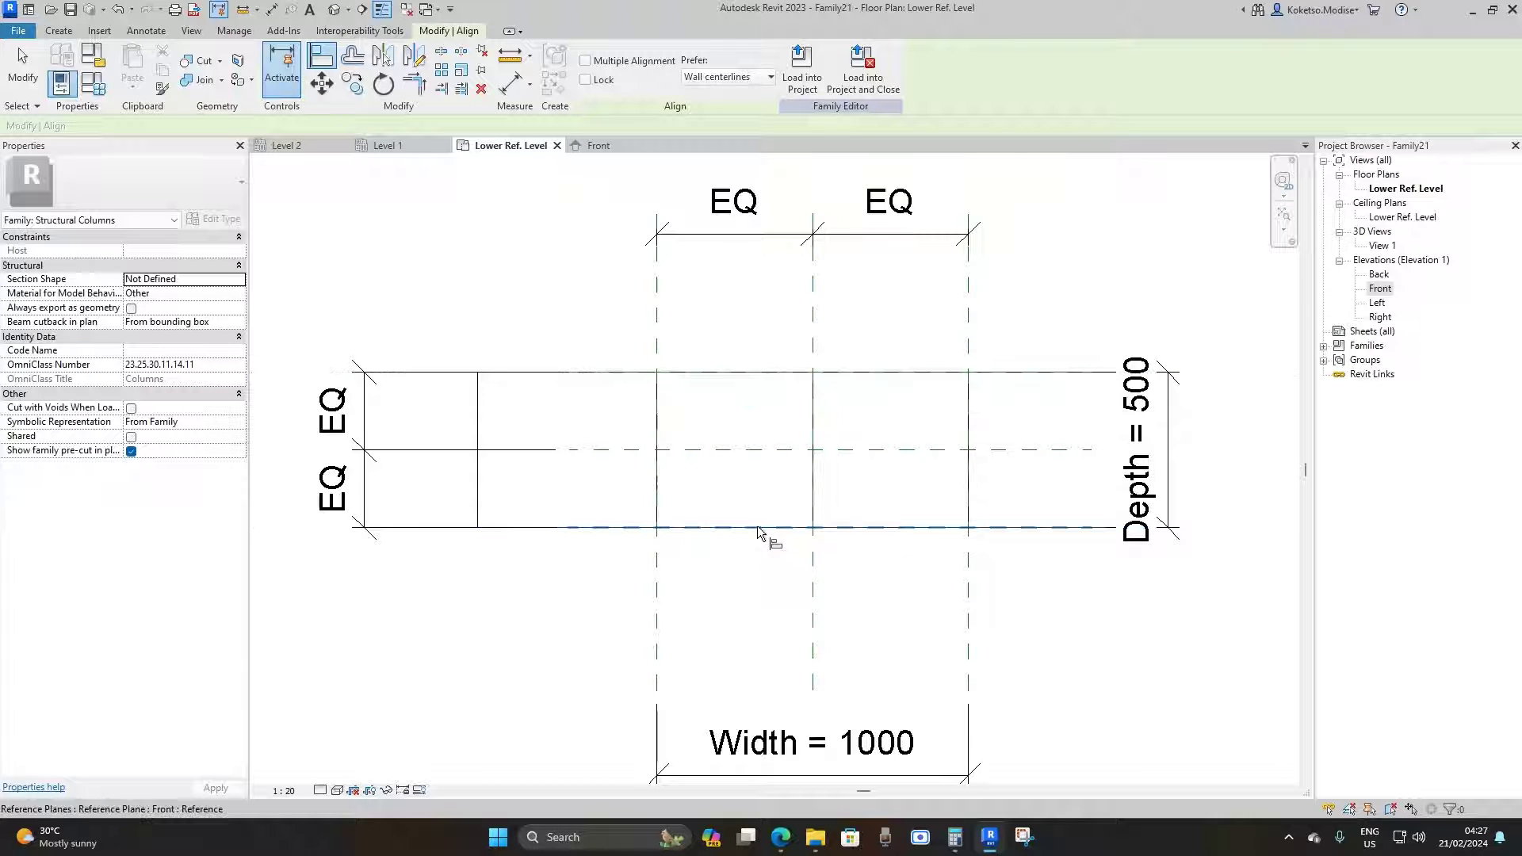
click(752, 530)
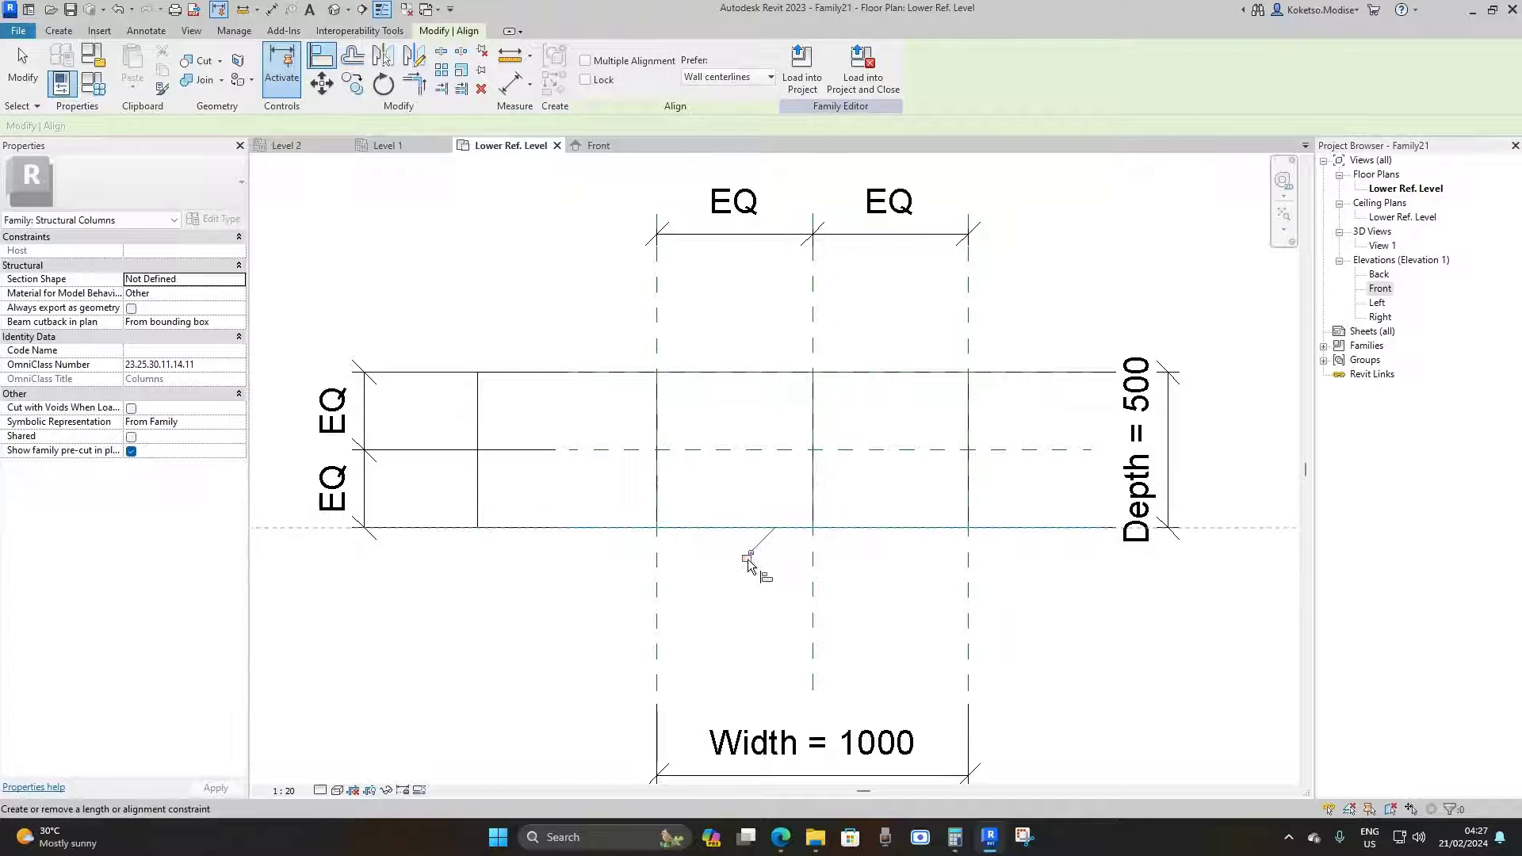
key(Escape)
key(Escape)
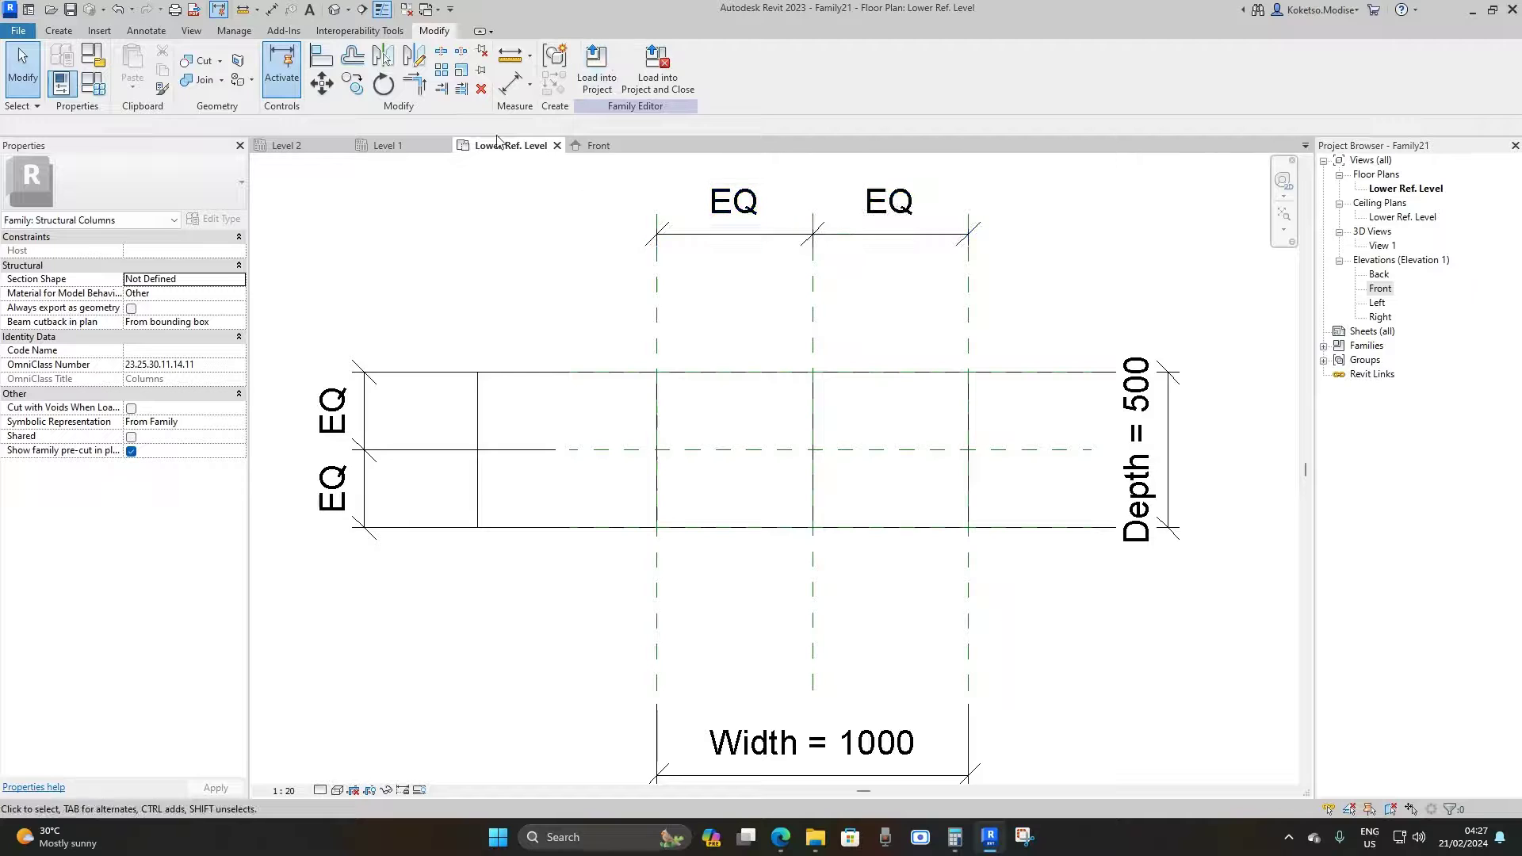
Step: Inspect the V column in the default 3D view, then load it into Project20 without saving
click(336, 15)
shift+middle_drag(629, 502, 682, 238)
click(643, 80)
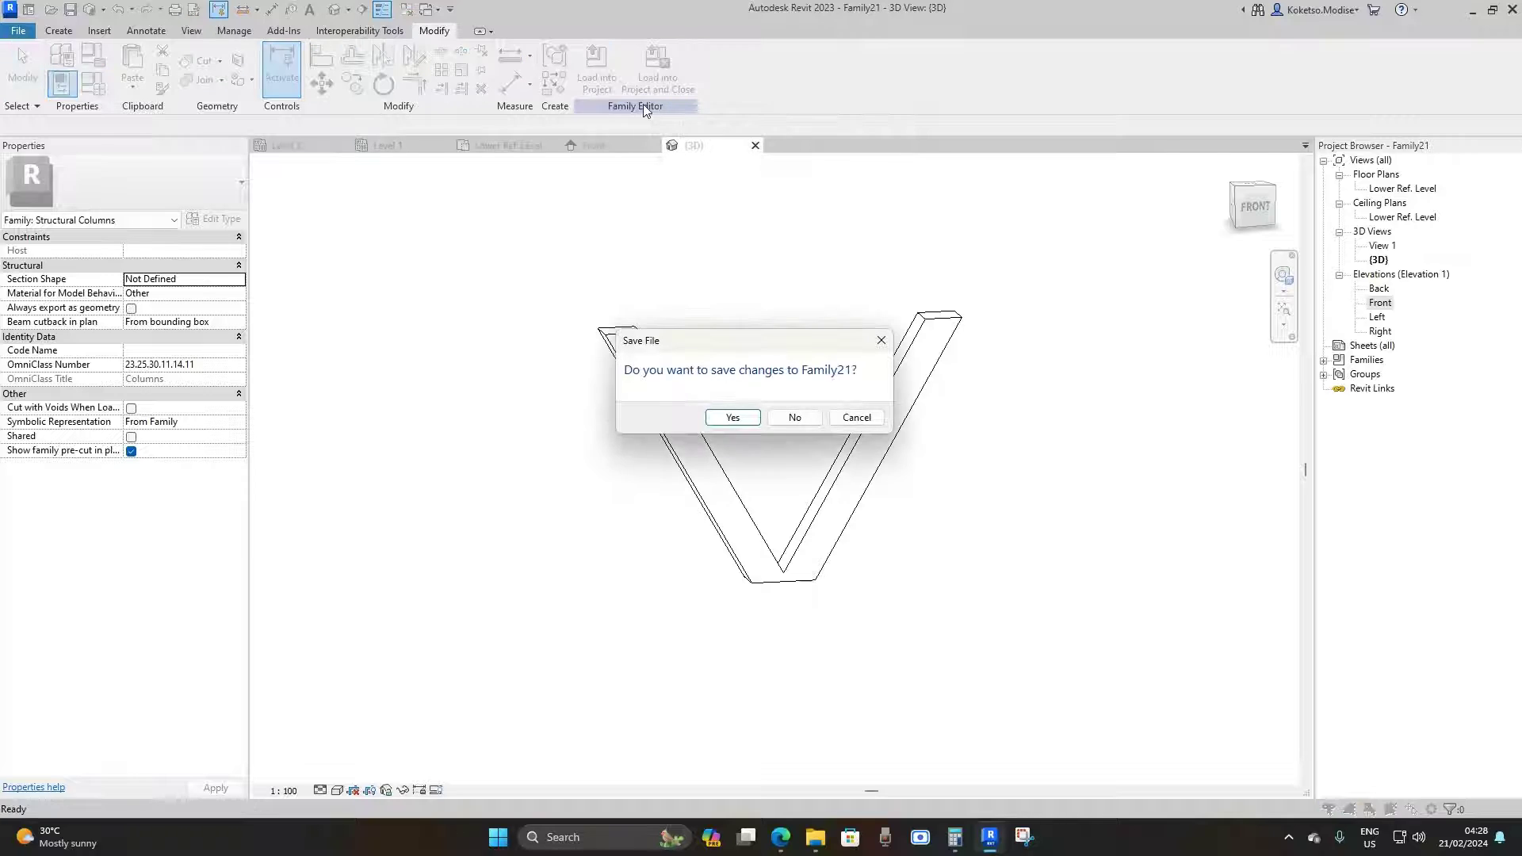
click(794, 418)
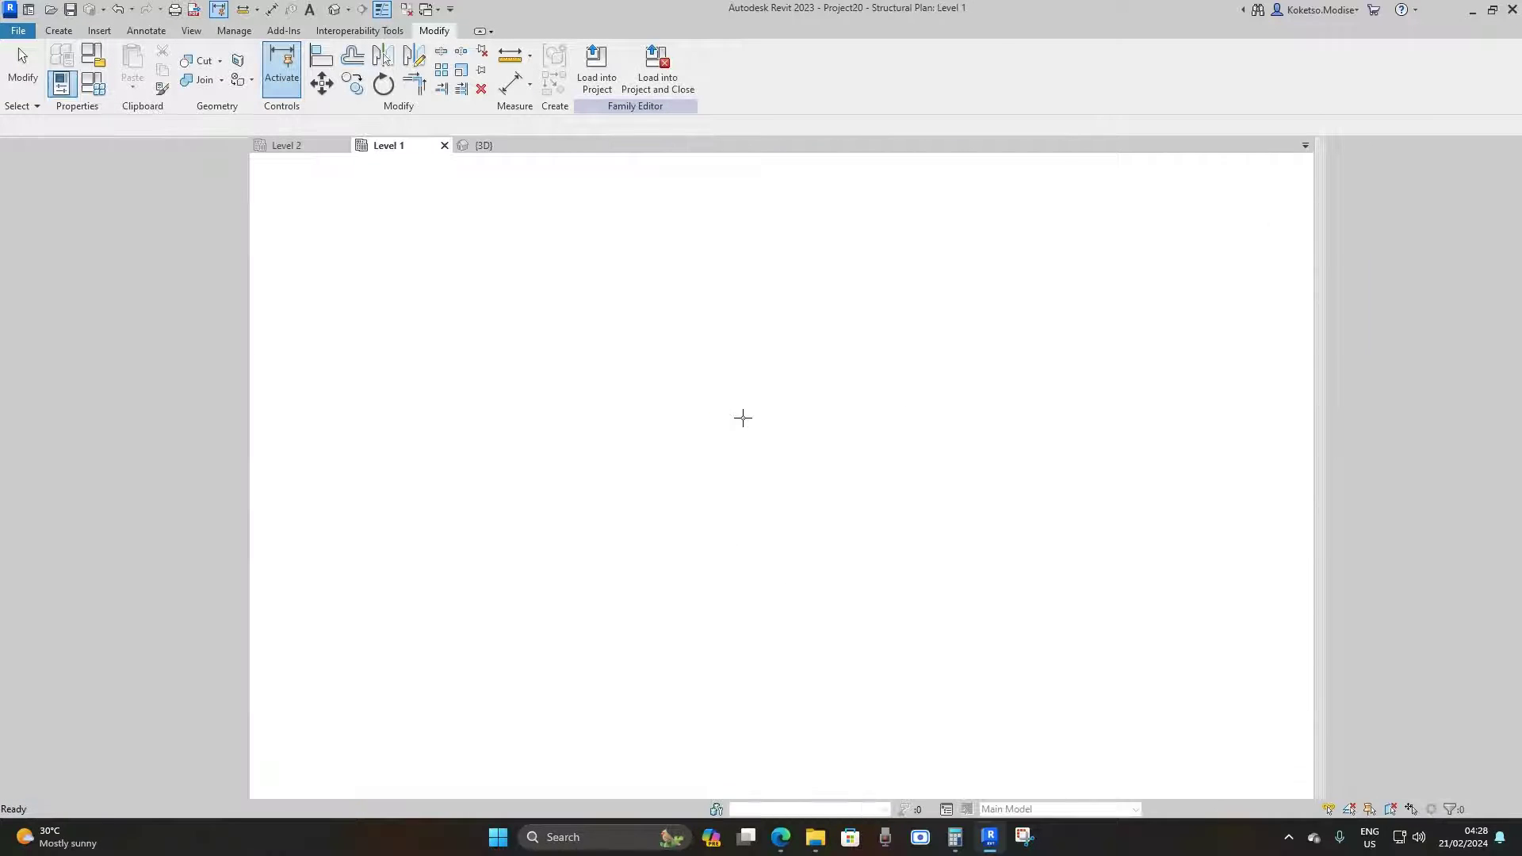
Step: Place a V column in the Level 1 plan, then open the South elevation framed on it
click(758, 422)
key(Escape)
key(Escape)
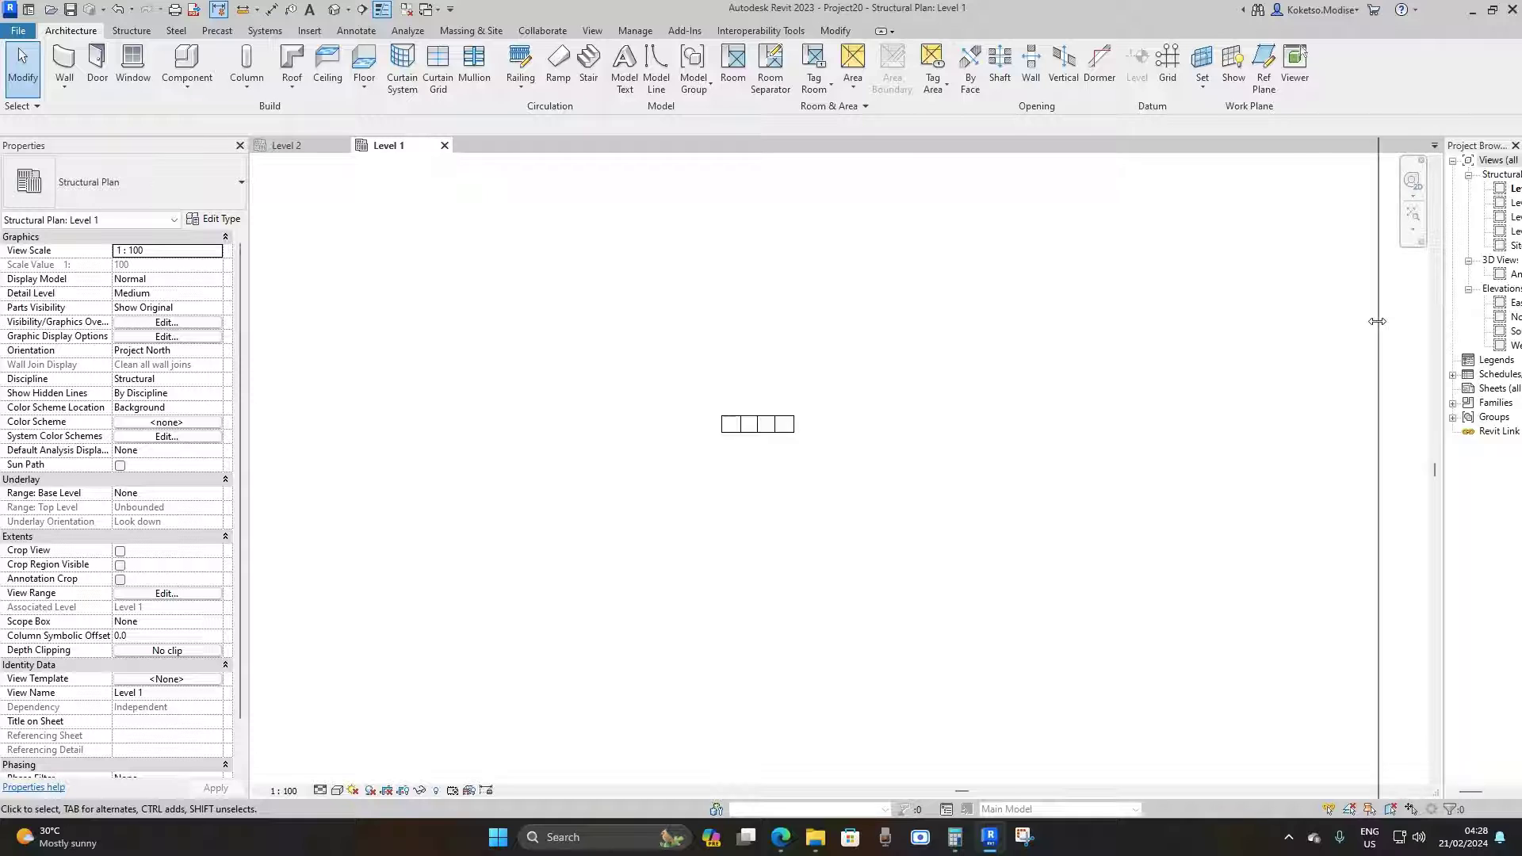
drag(1393, 321, 1340, 321)
double_click(1420, 331)
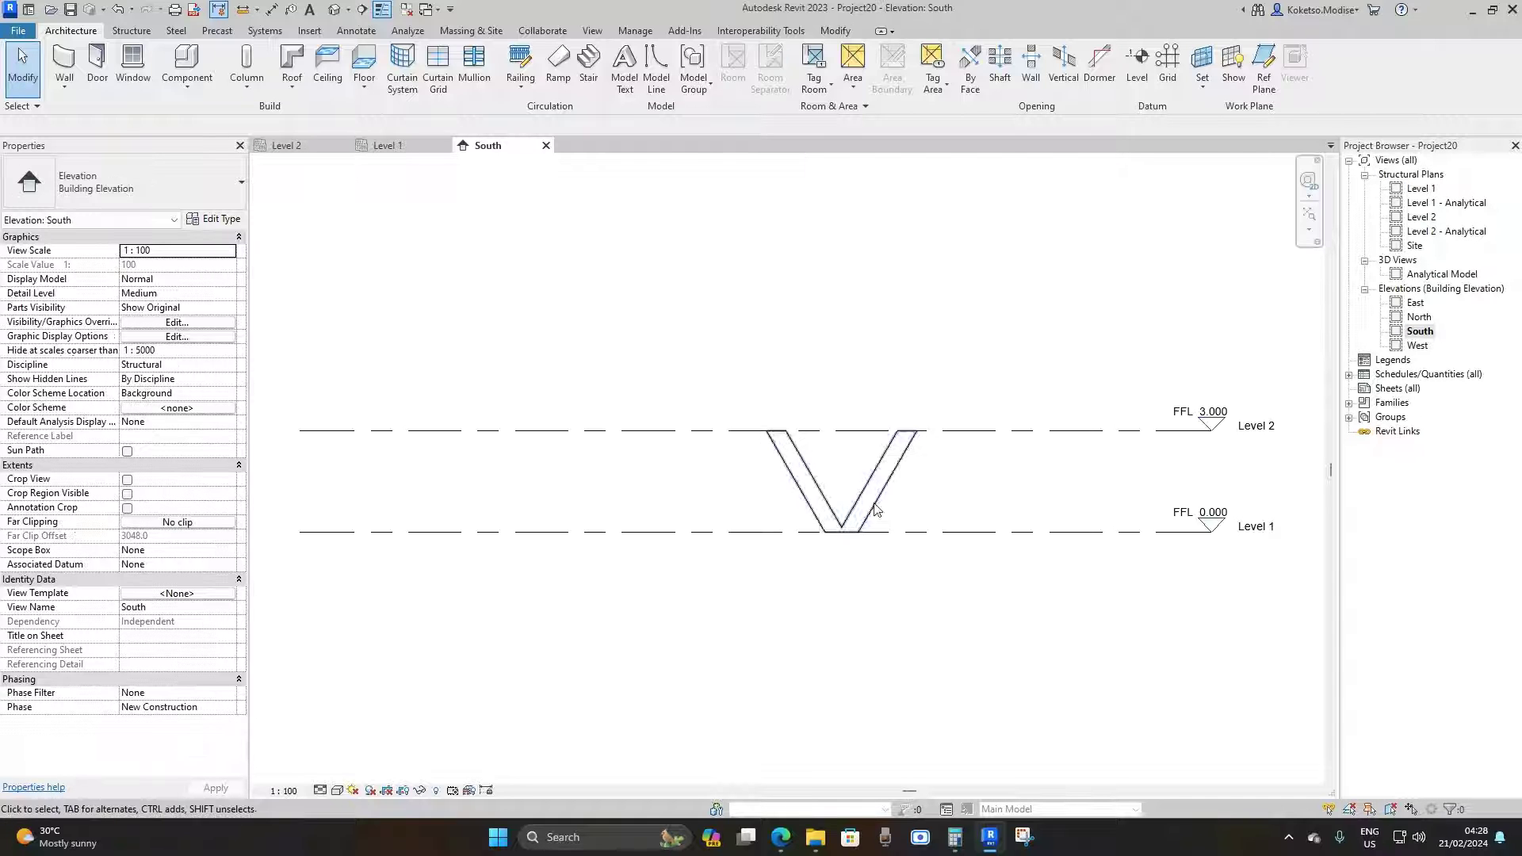
middle_drag(843, 483, 724, 445)
scroll(682, 428, up, 3)
scroll(698, 429, down, 1)
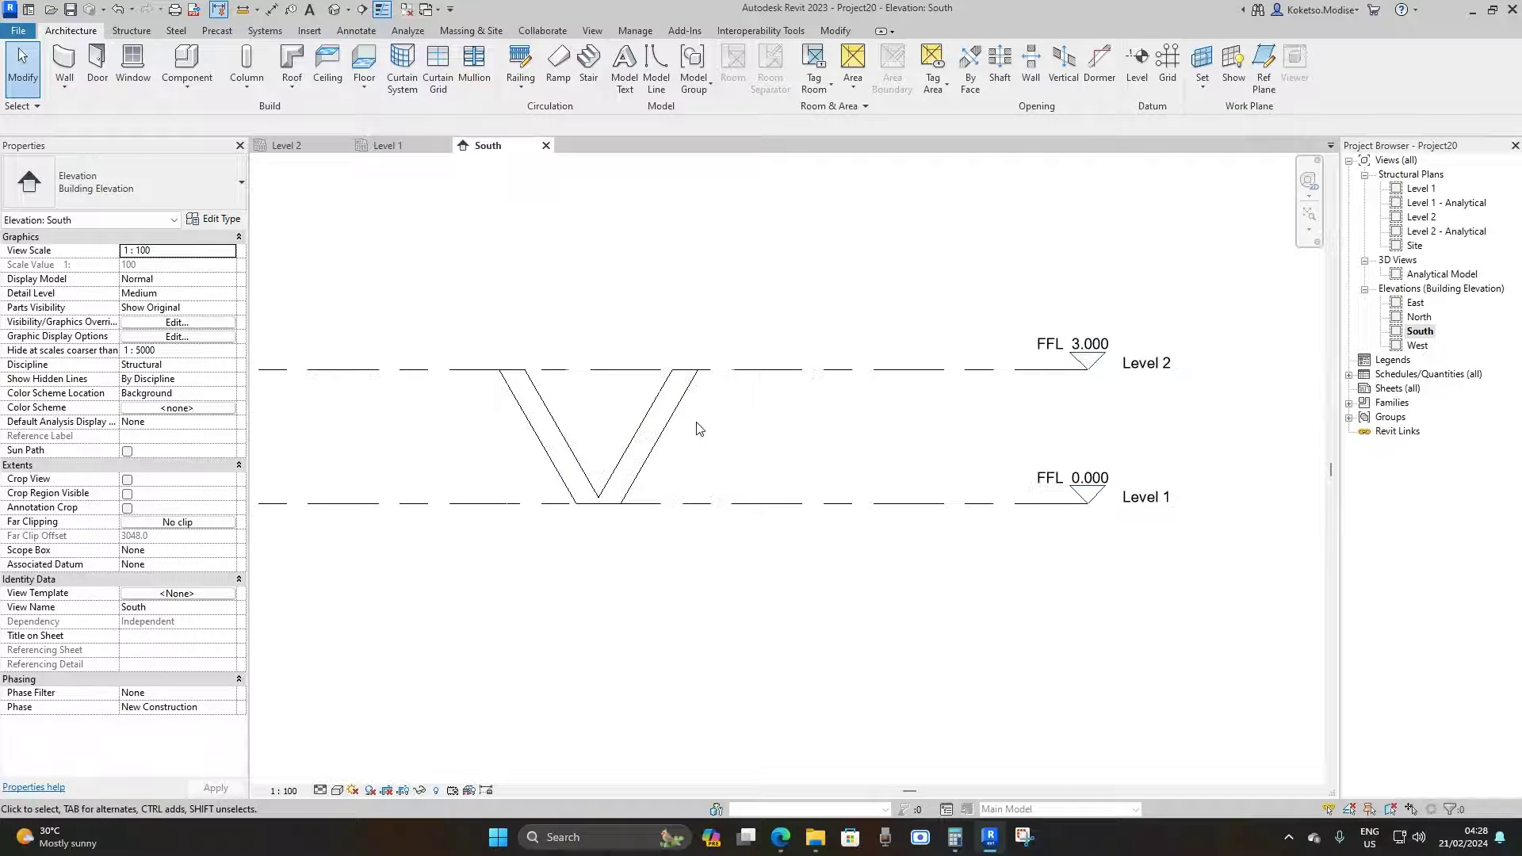
Step: Change Level 2's elevation to 5.000 and select the V-shaped column
click(1093, 344)
click(1064, 342)
text(5)
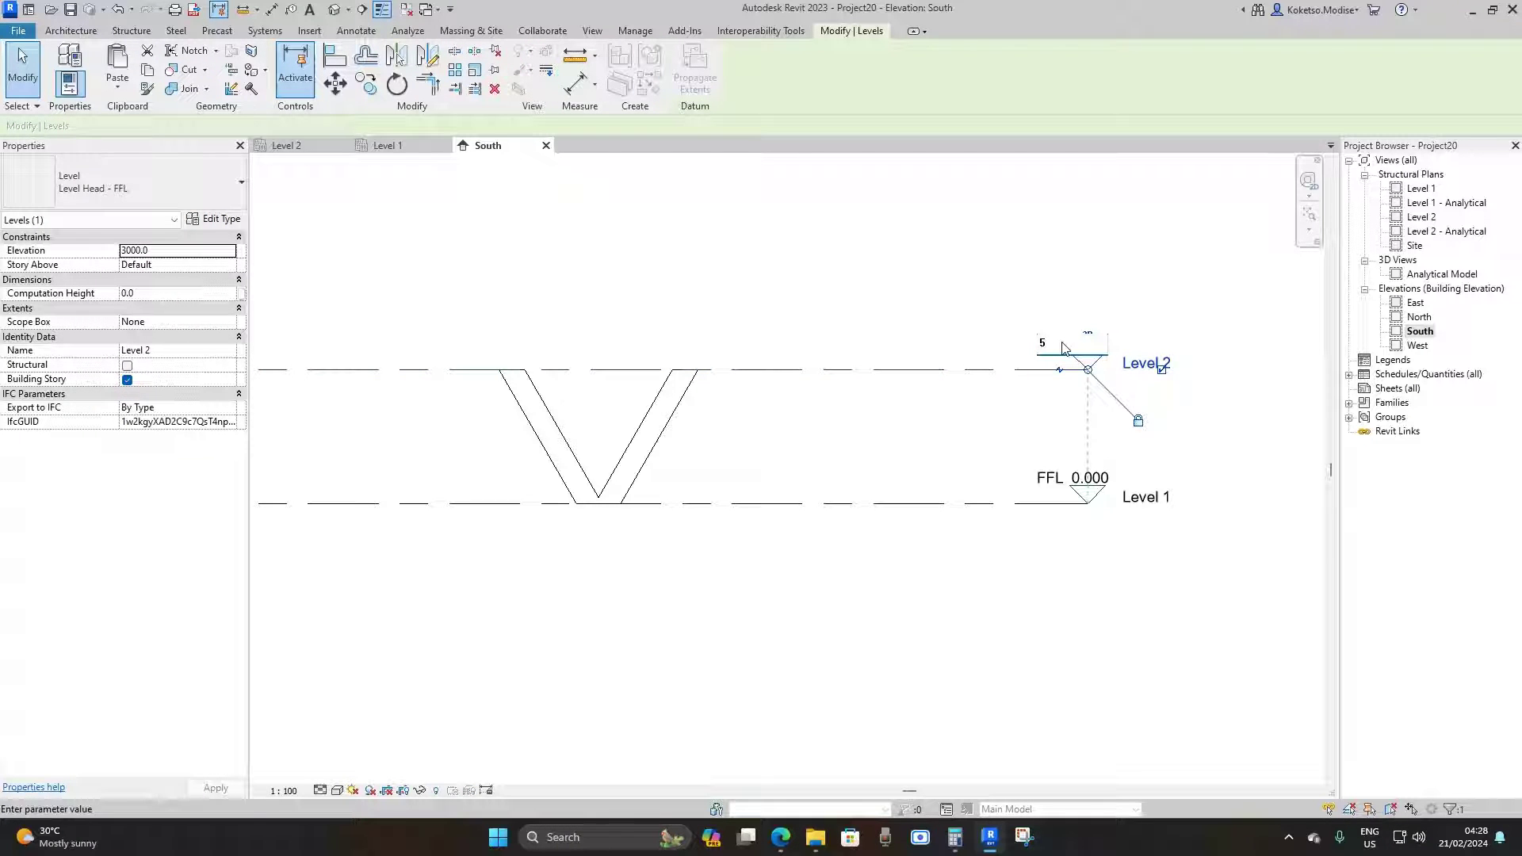
key(Return)
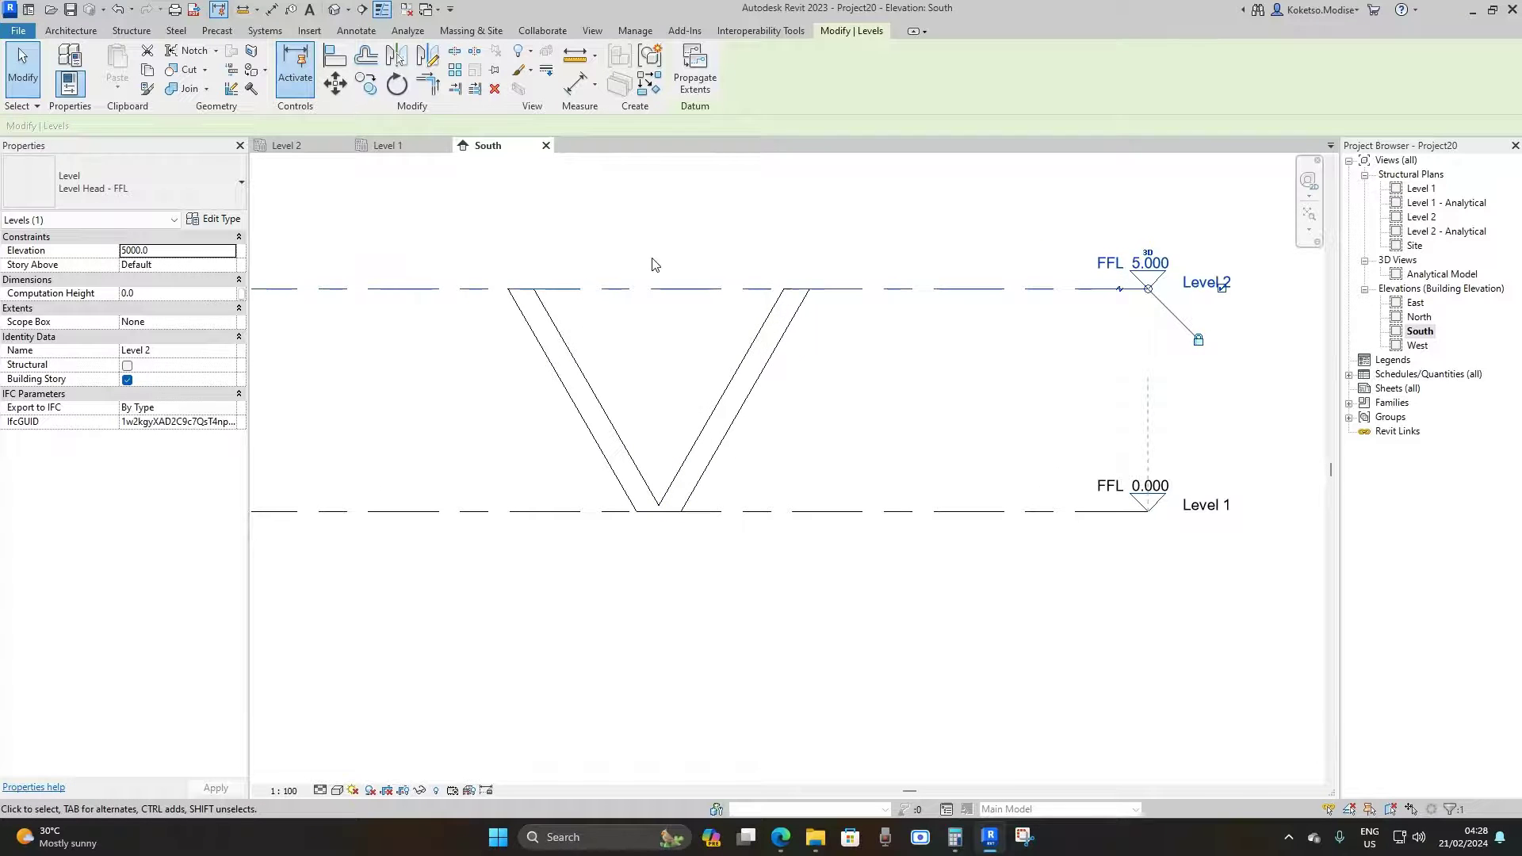
click(642, 373)
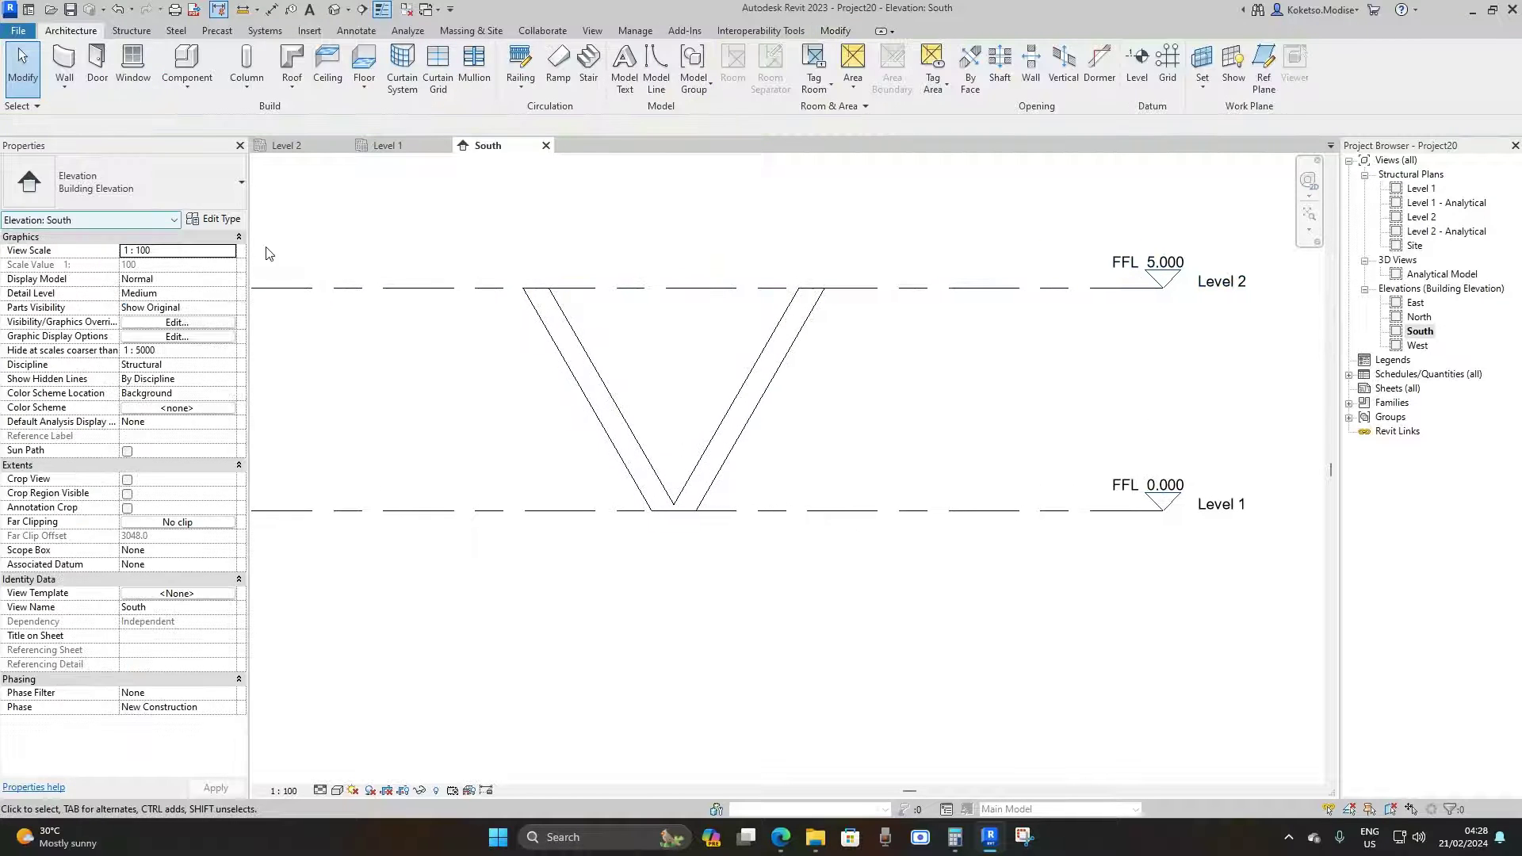
click(578, 322)
Step: Open the column's Type Properties and apply an ARC of 75°
scroll(737, 347, up, 2)
scroll(707, 327, down, 2)
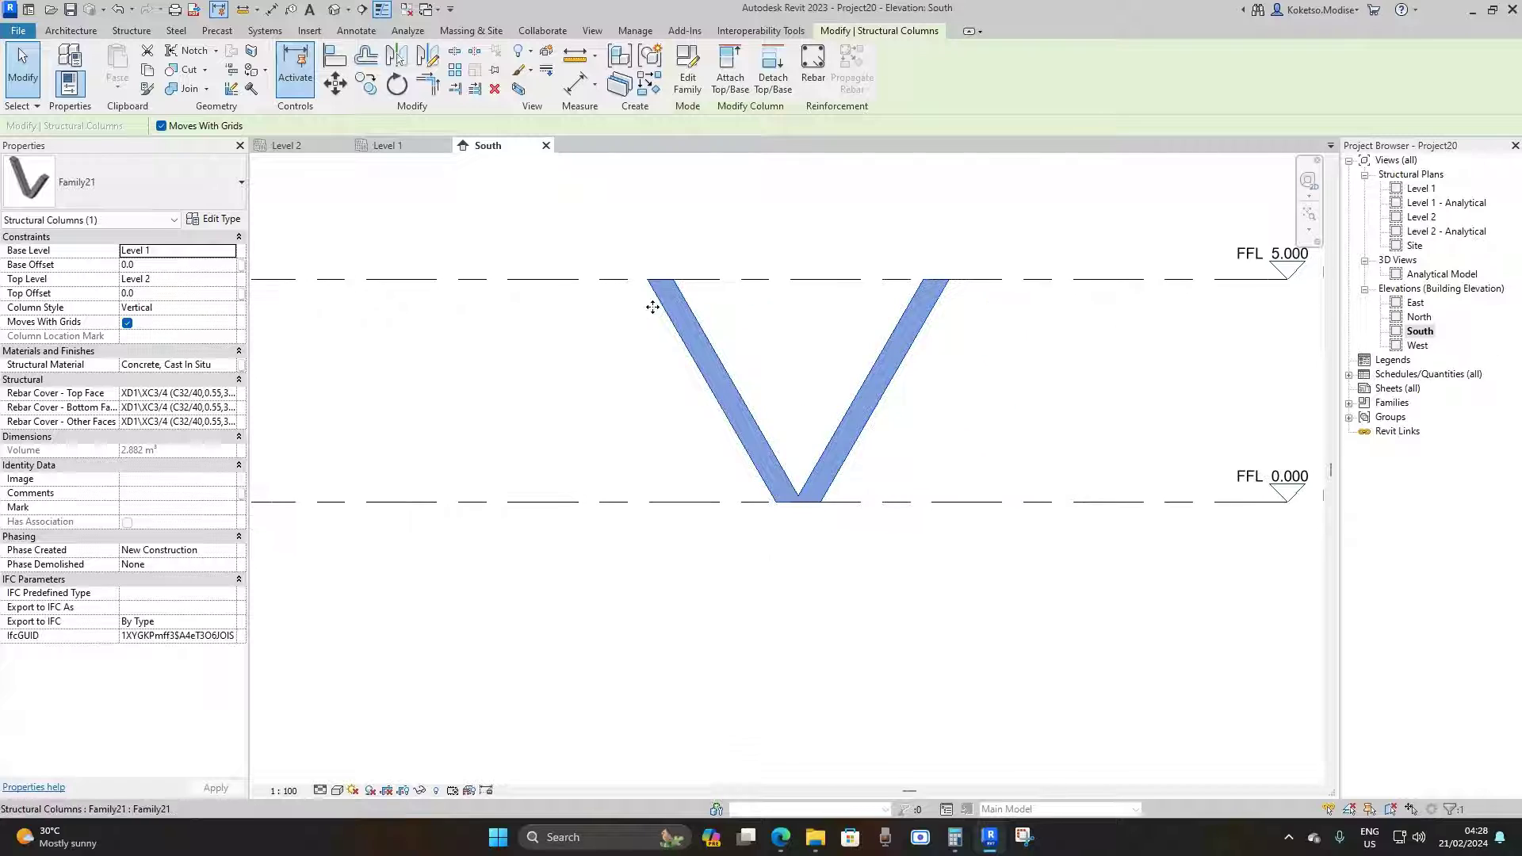
click(214, 220)
drag(1057, 154, 165, 142)
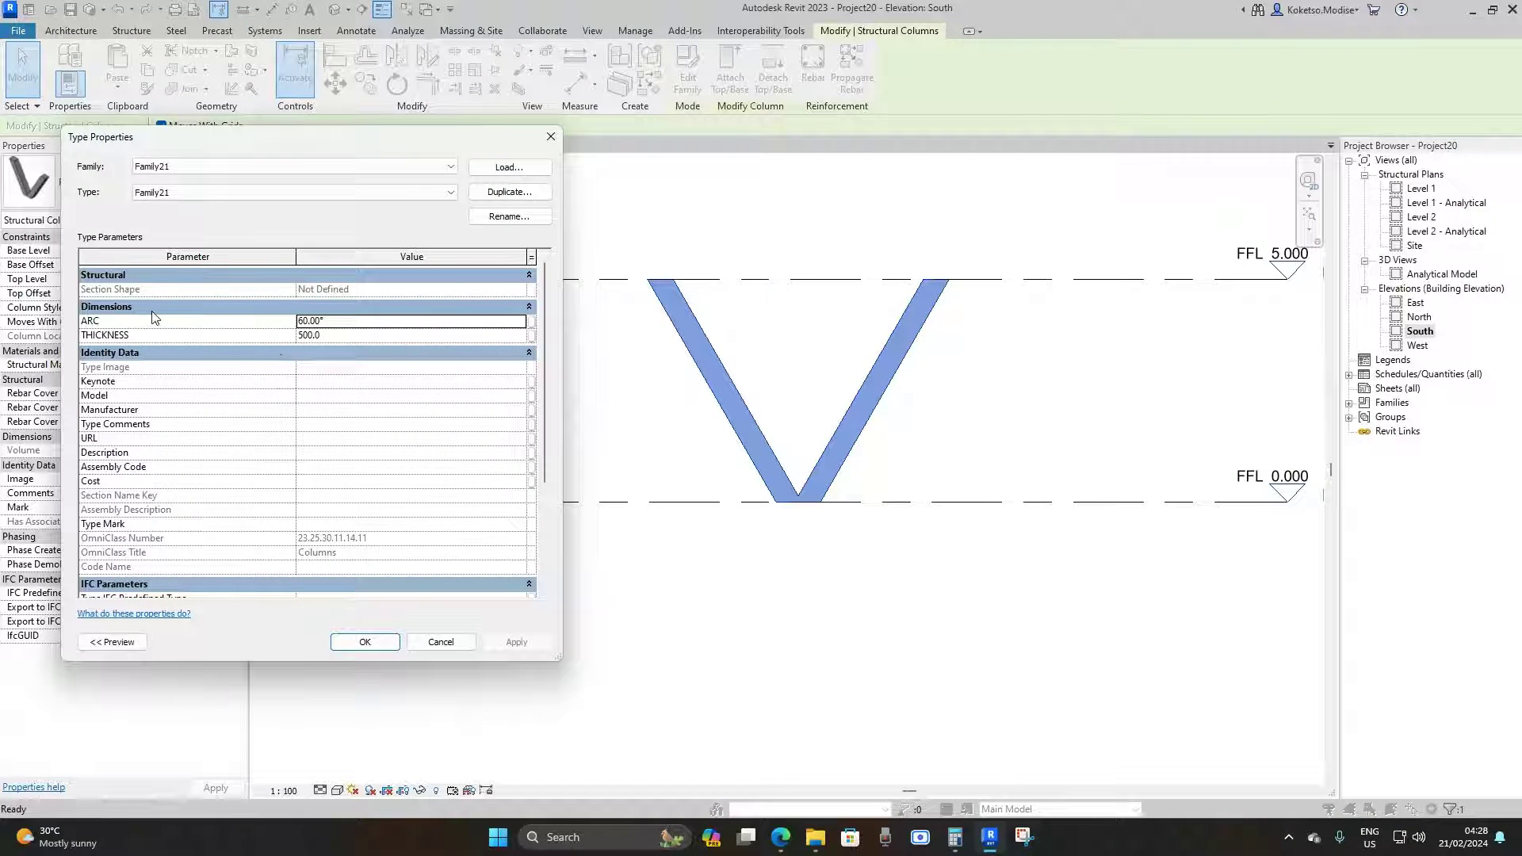
click(357, 321)
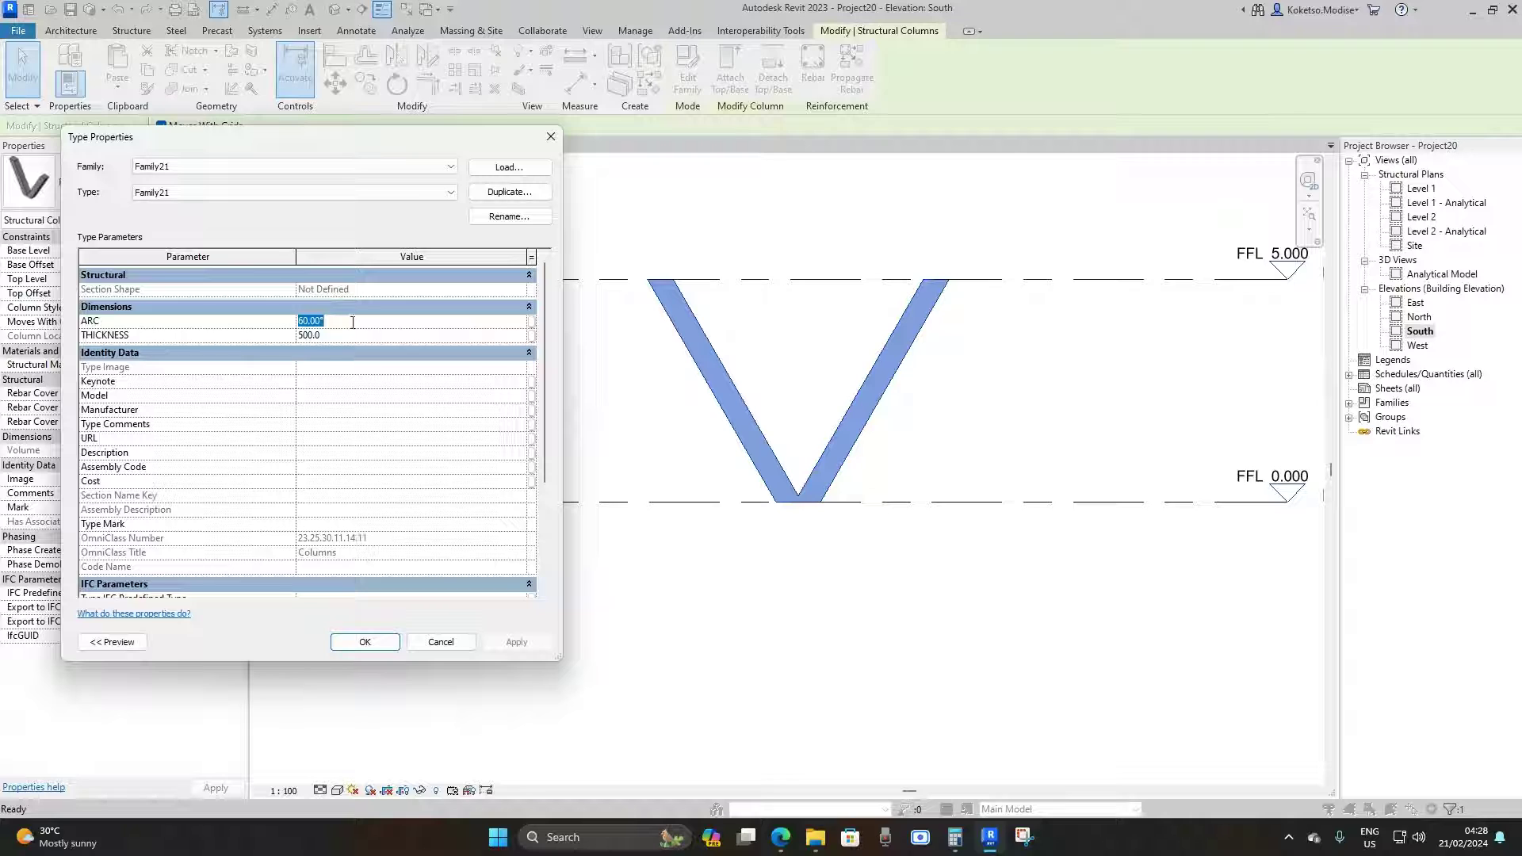
text(7)
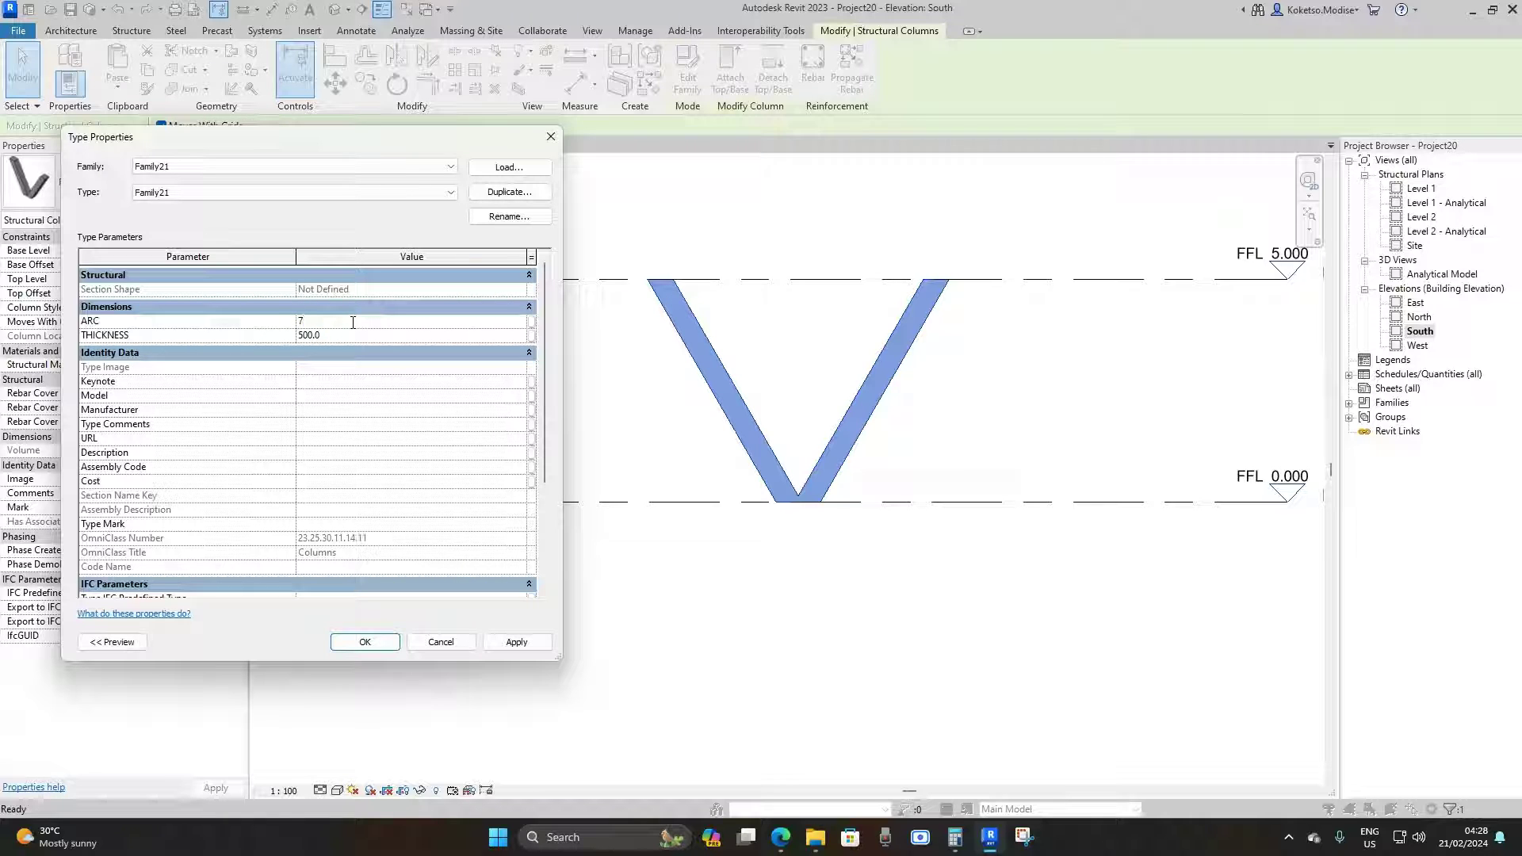
text(5)
click(517, 643)
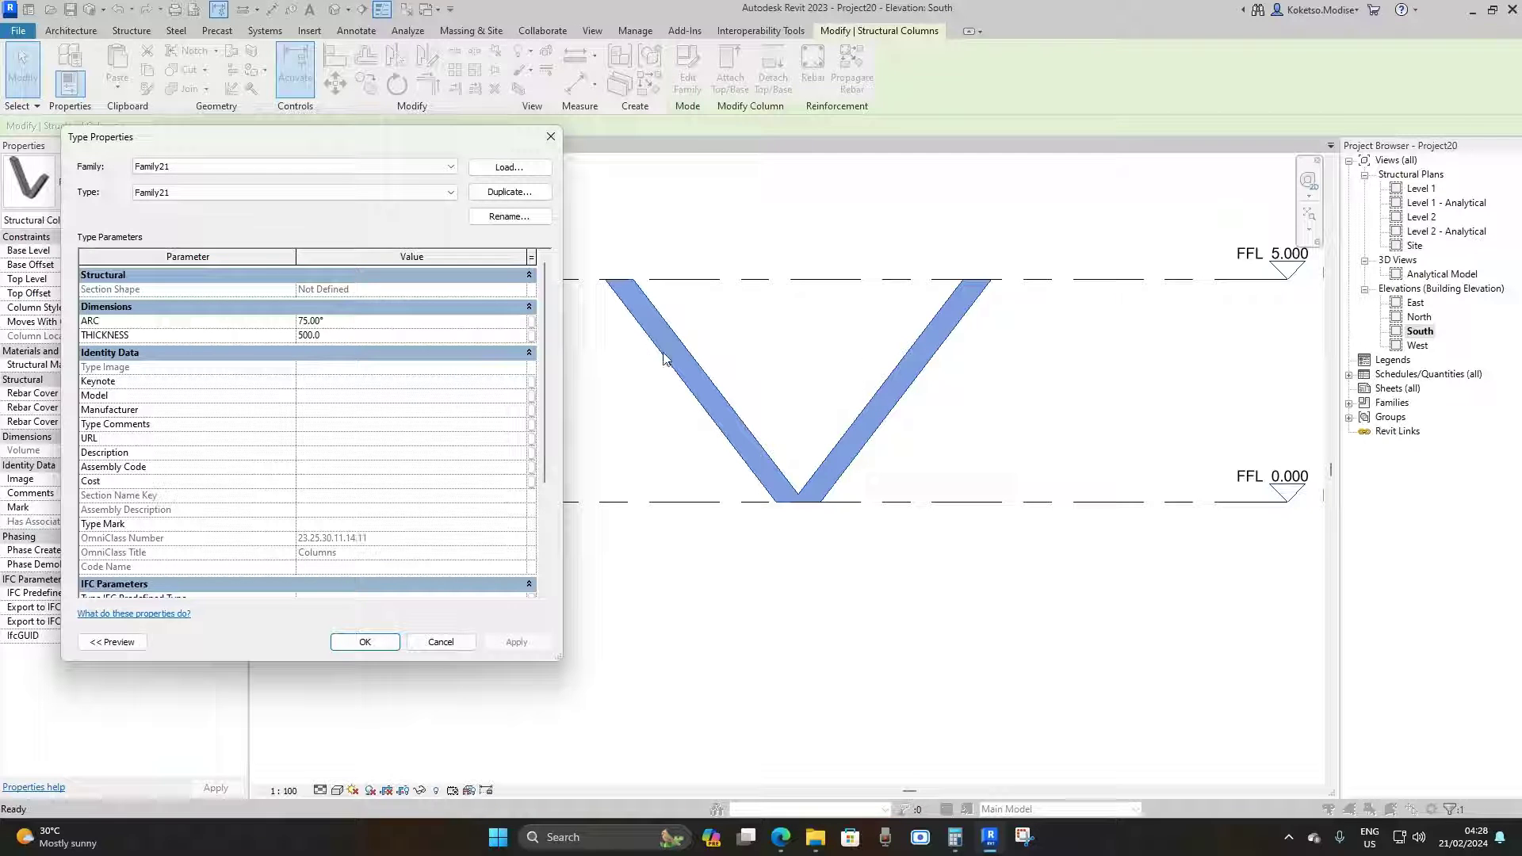
Step: Apply ARC at 30°, then restore it to 60°
click(345, 326)
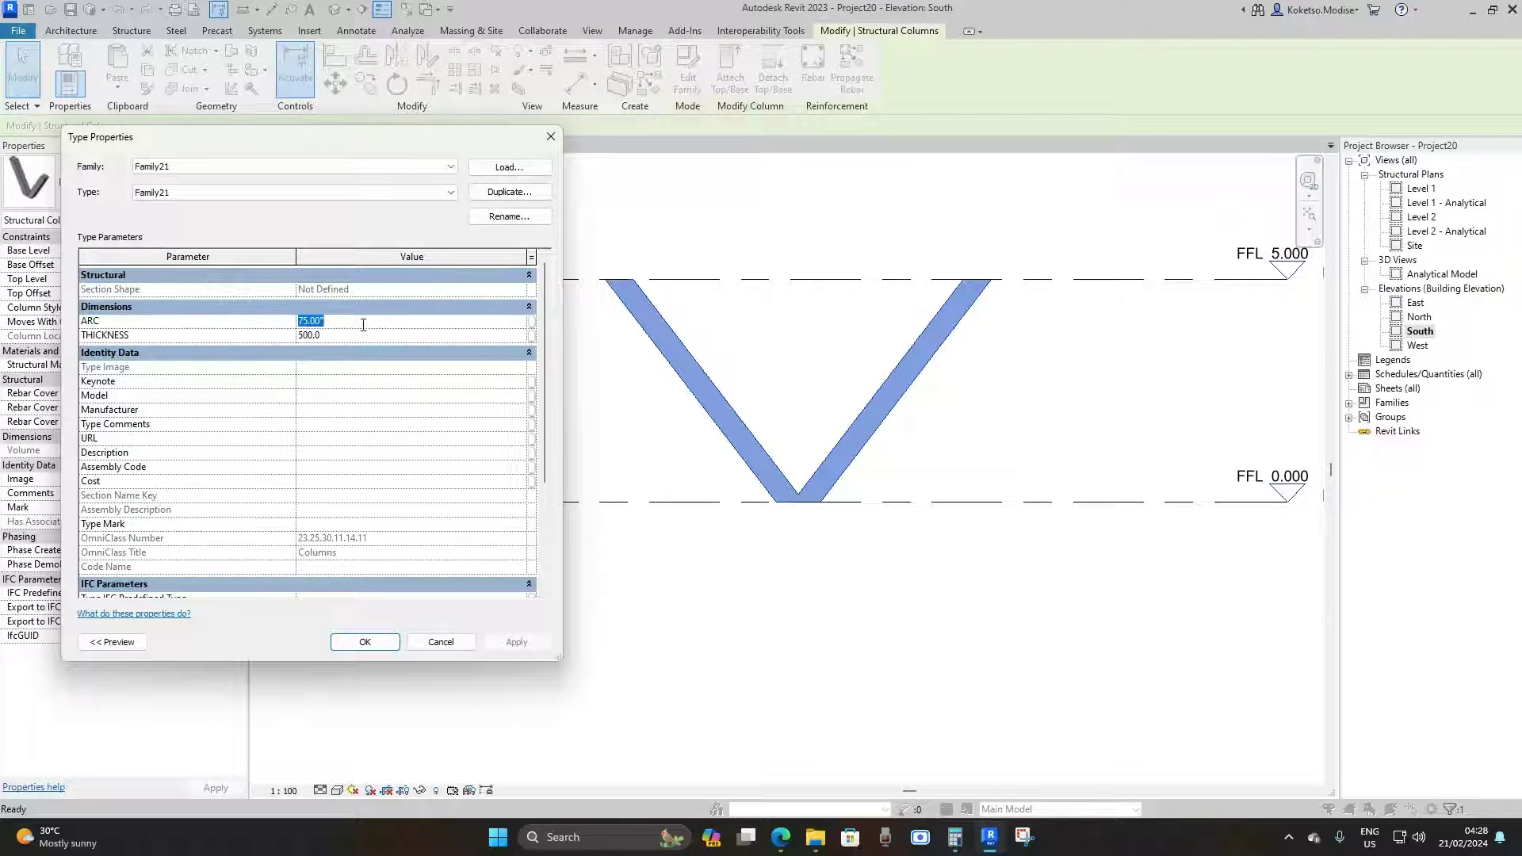
text(30)
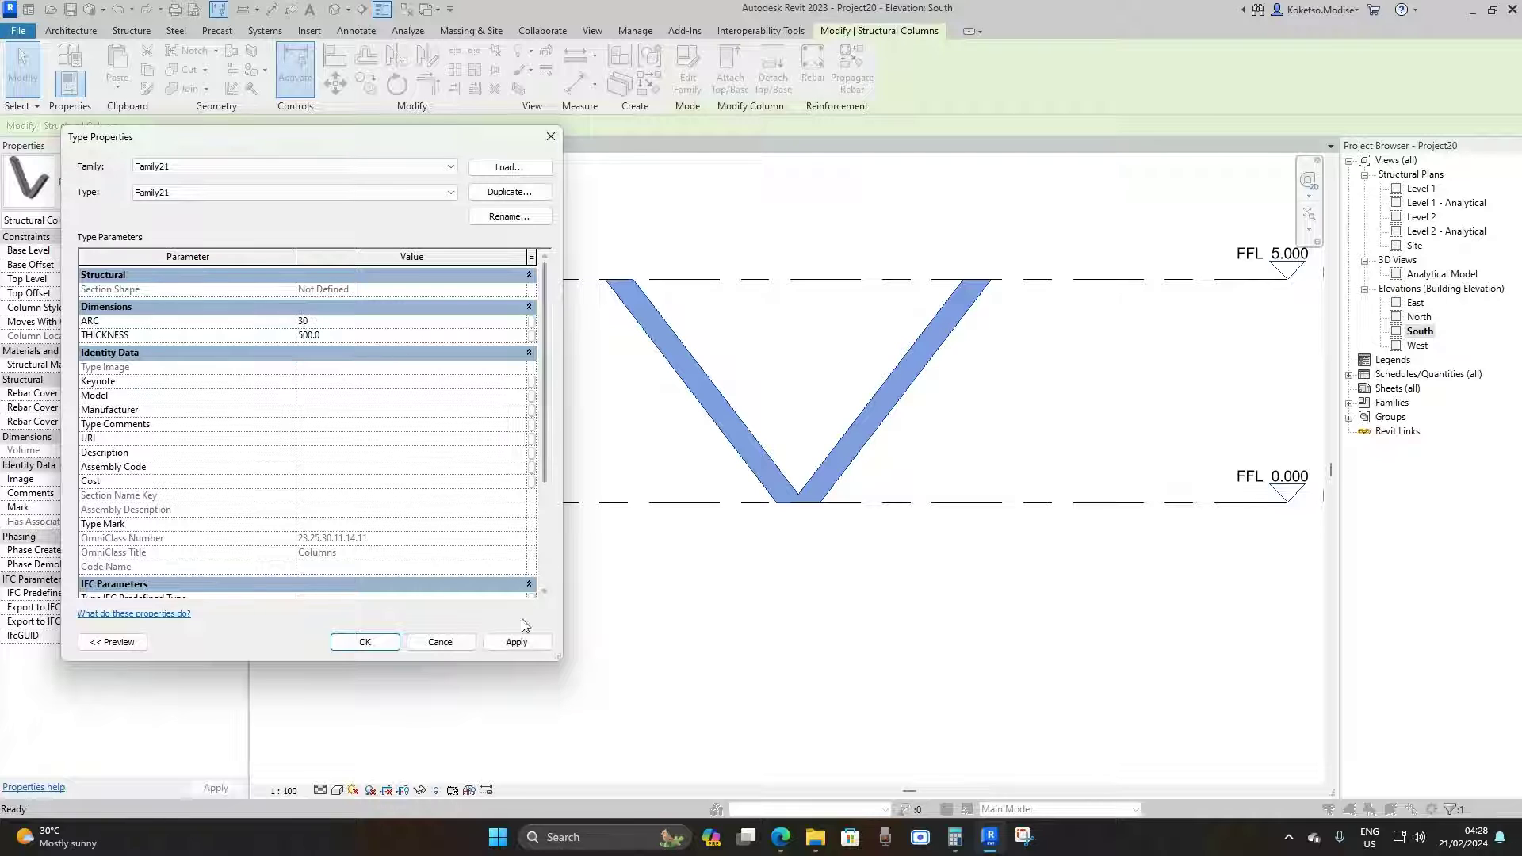
click(516, 641)
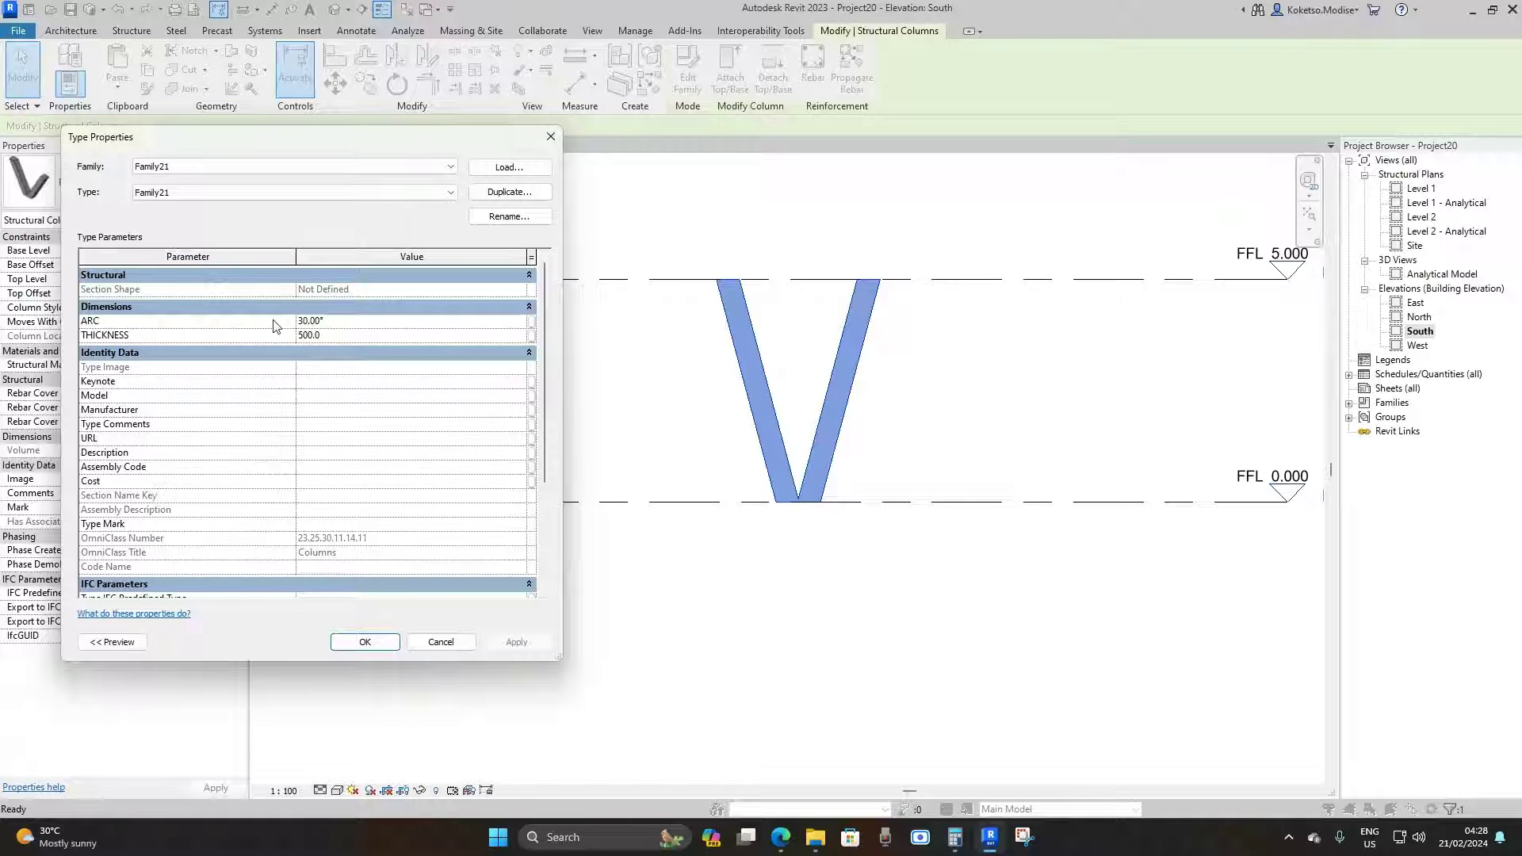
click(353, 321)
text(60)
click(512, 647)
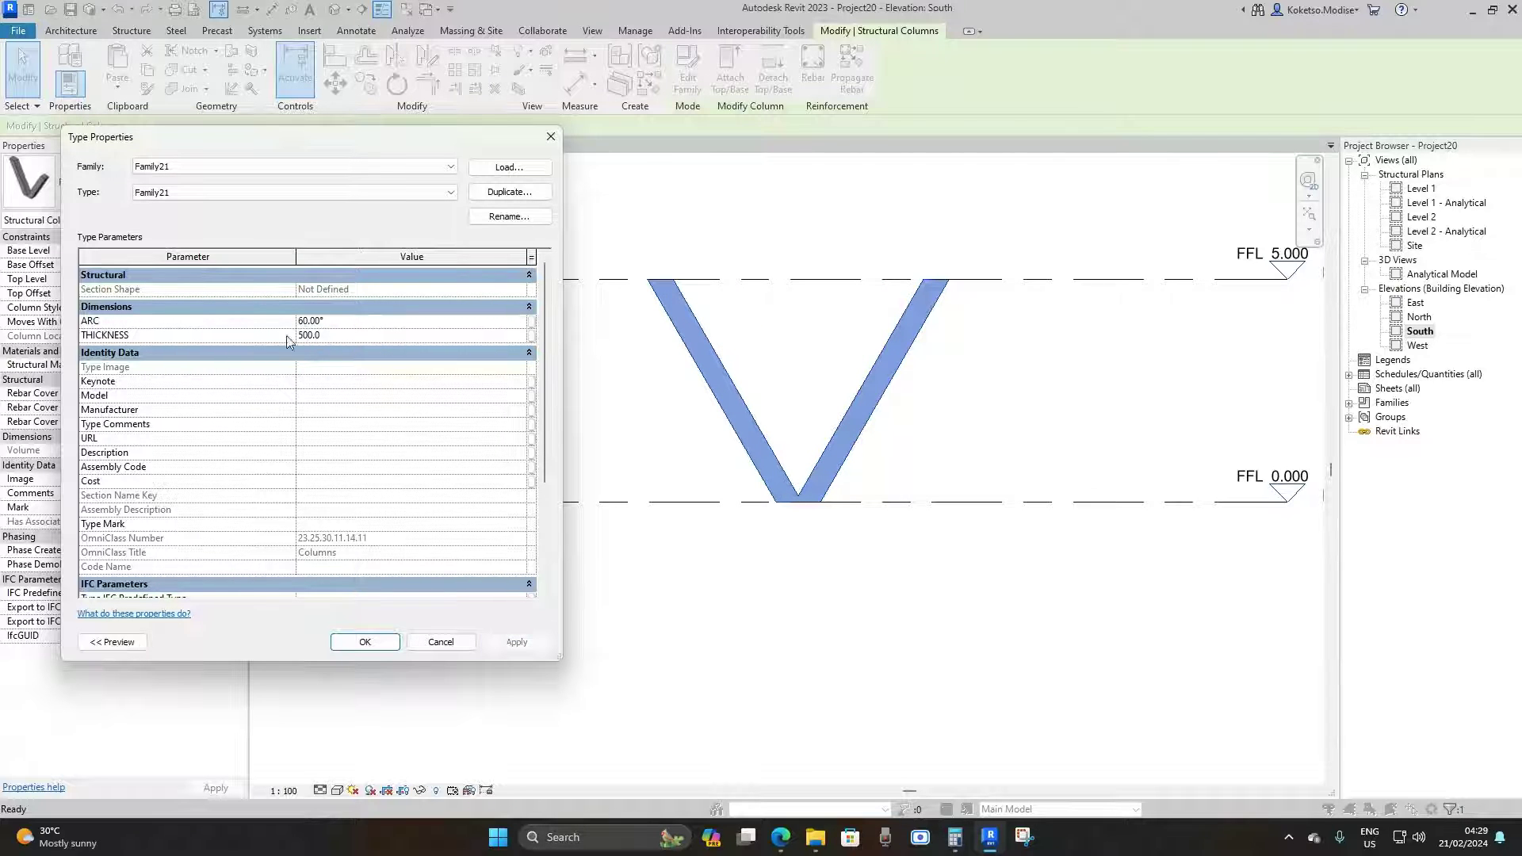
Step: Apply THICKNESS values of 800, then 500, to the V column type
click(363, 336)
text(800)
click(516, 643)
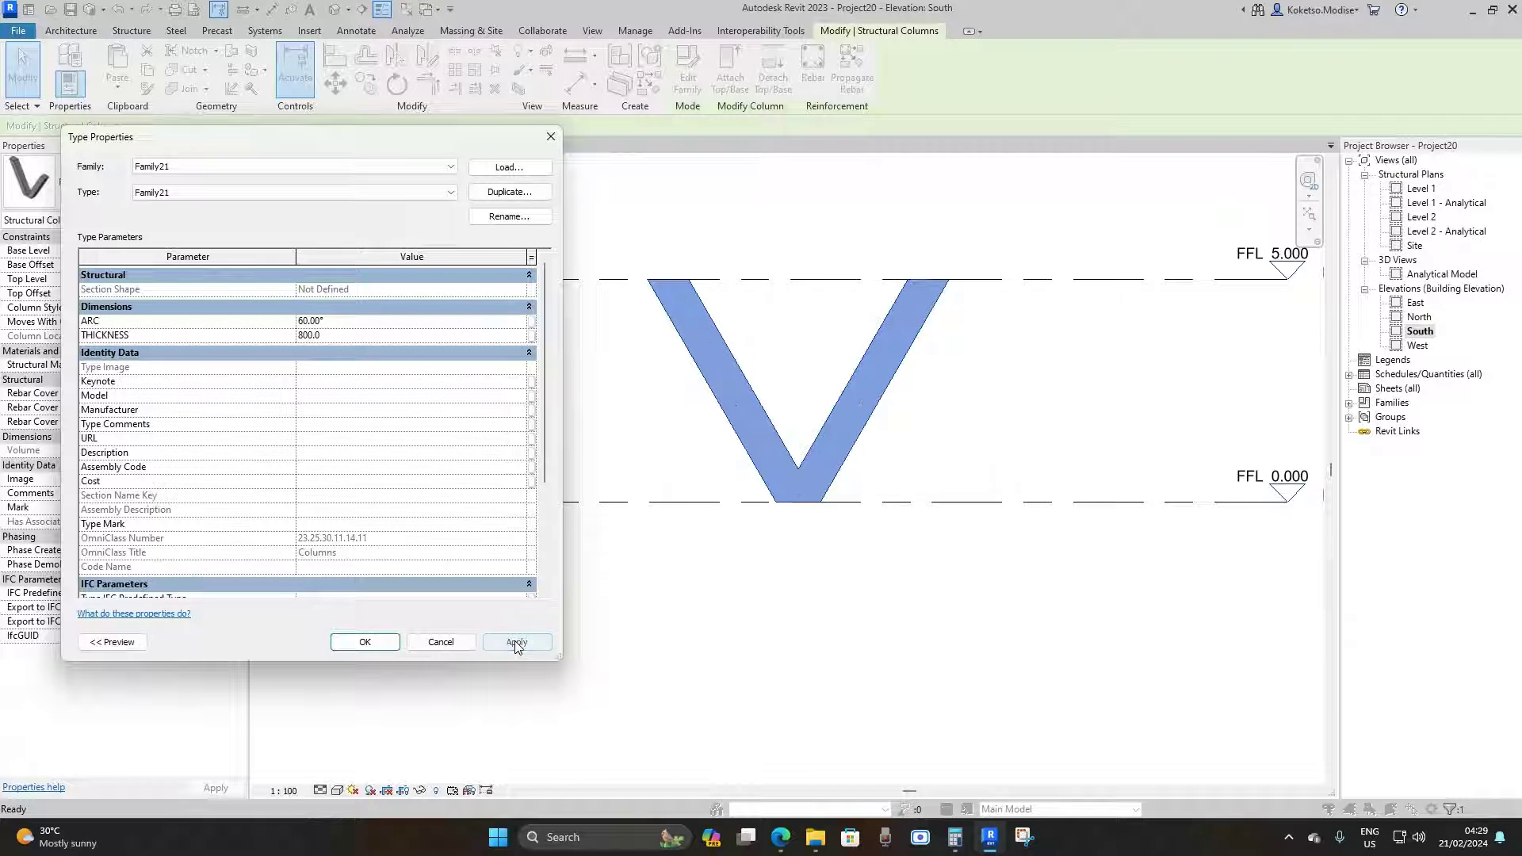
click(388, 336)
text(500)
click(516, 643)
Step: Try THICKNESS 250 and 400, dismissing the invalid extrusion warnings each time
click(347, 336)
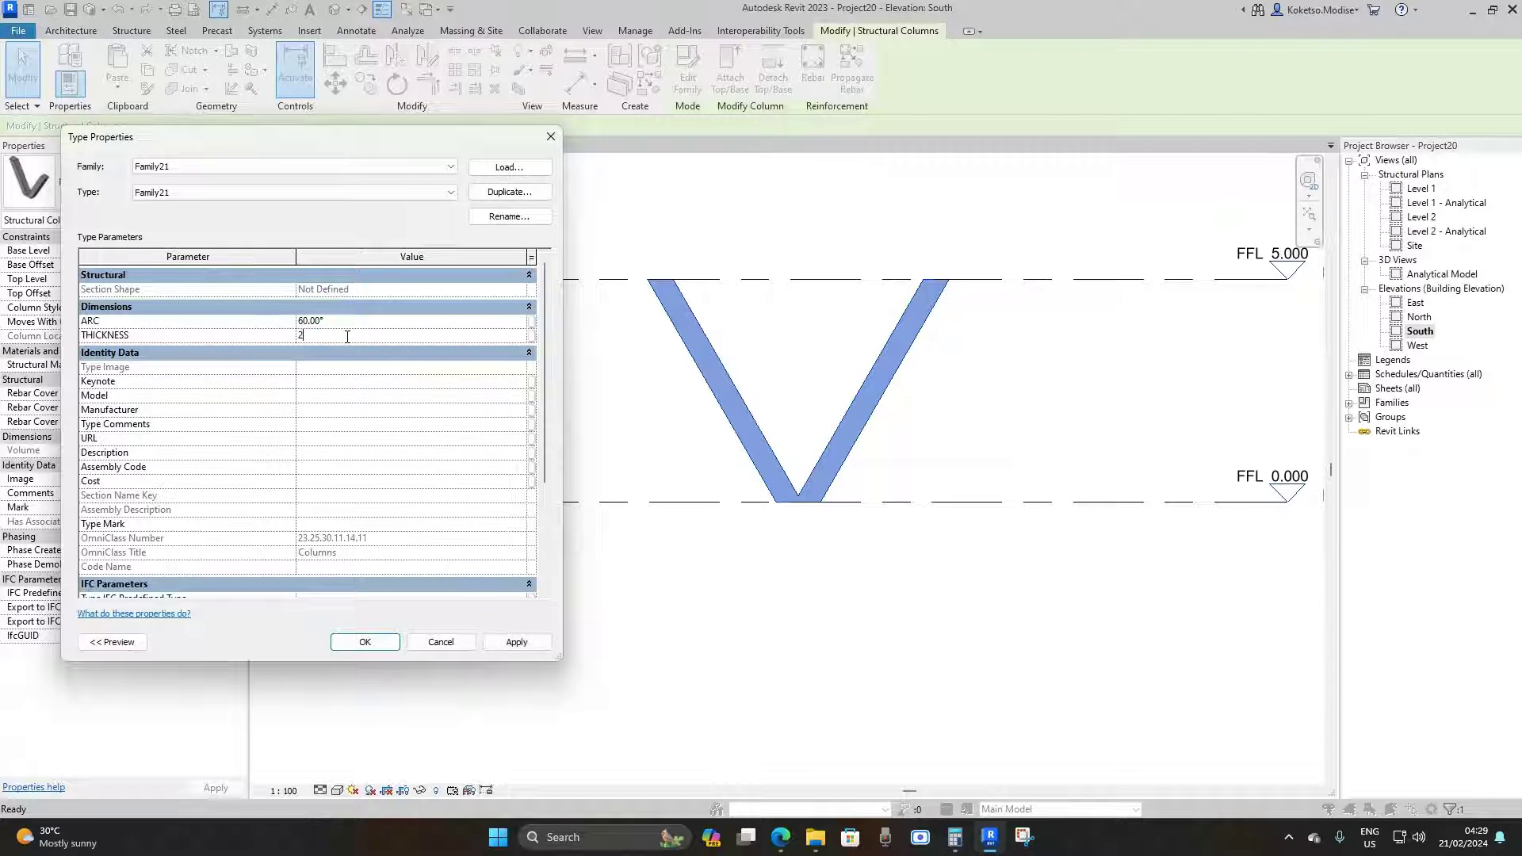
click(516, 642)
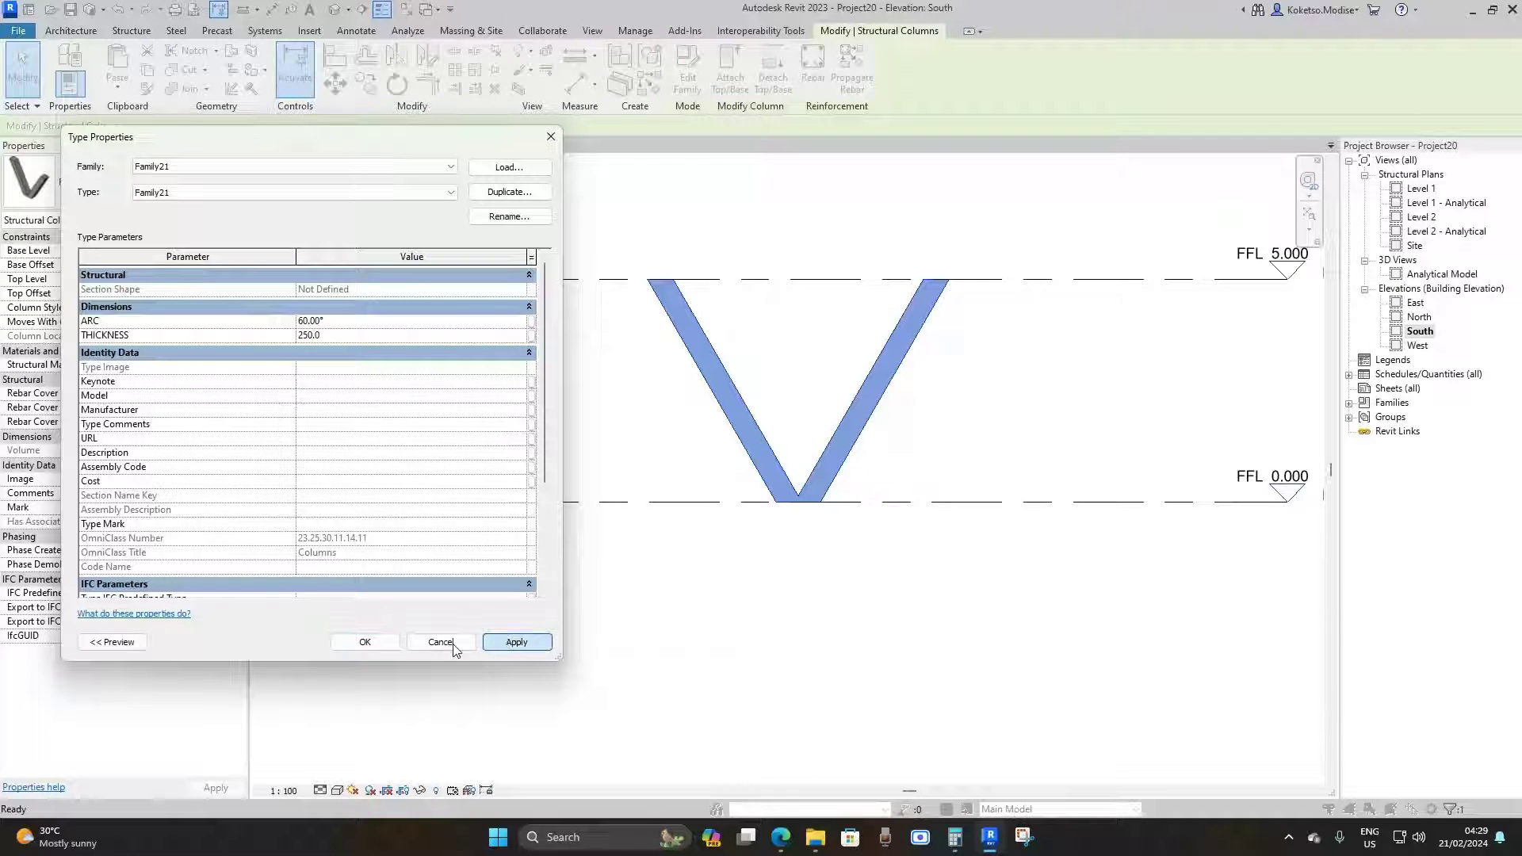
click(369, 455)
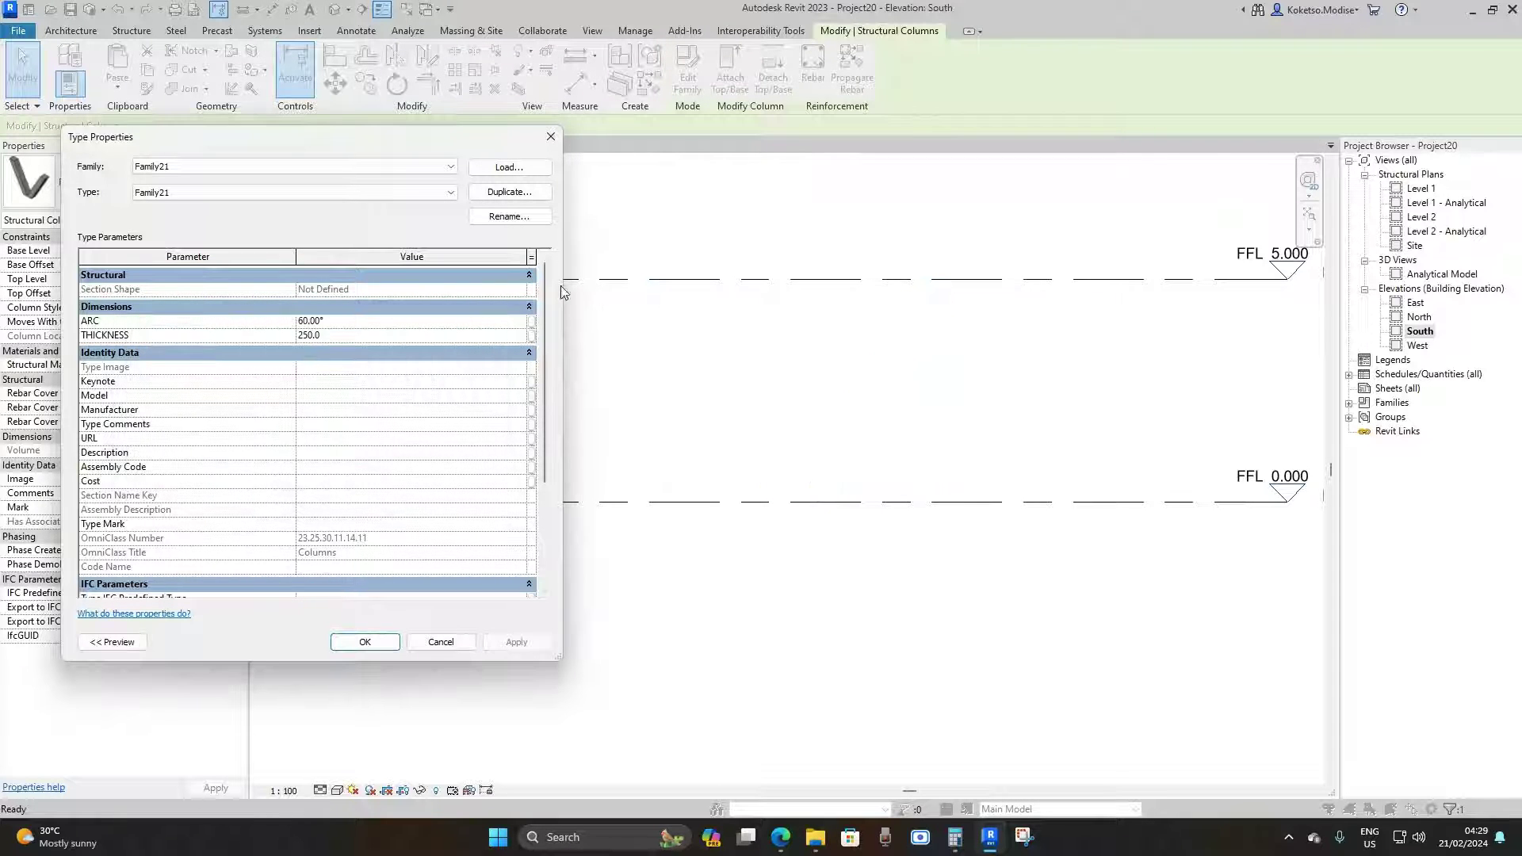
click(357, 335)
text(400)
click(515, 643)
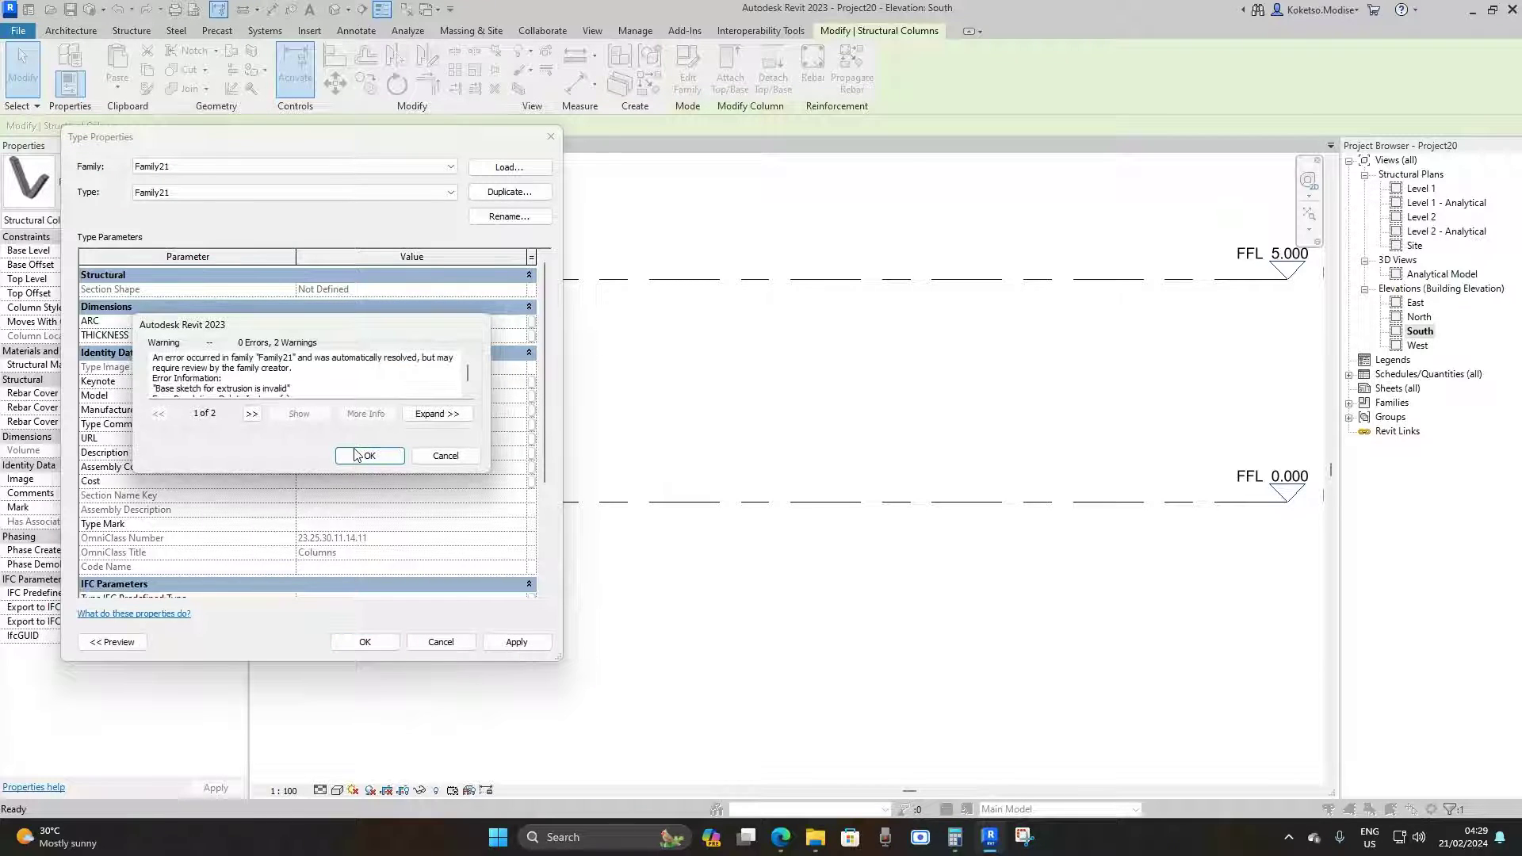
click(370, 455)
Step: Apply THICKNESS 500, then 600, and accept the Type Properties with OK
click(349, 334)
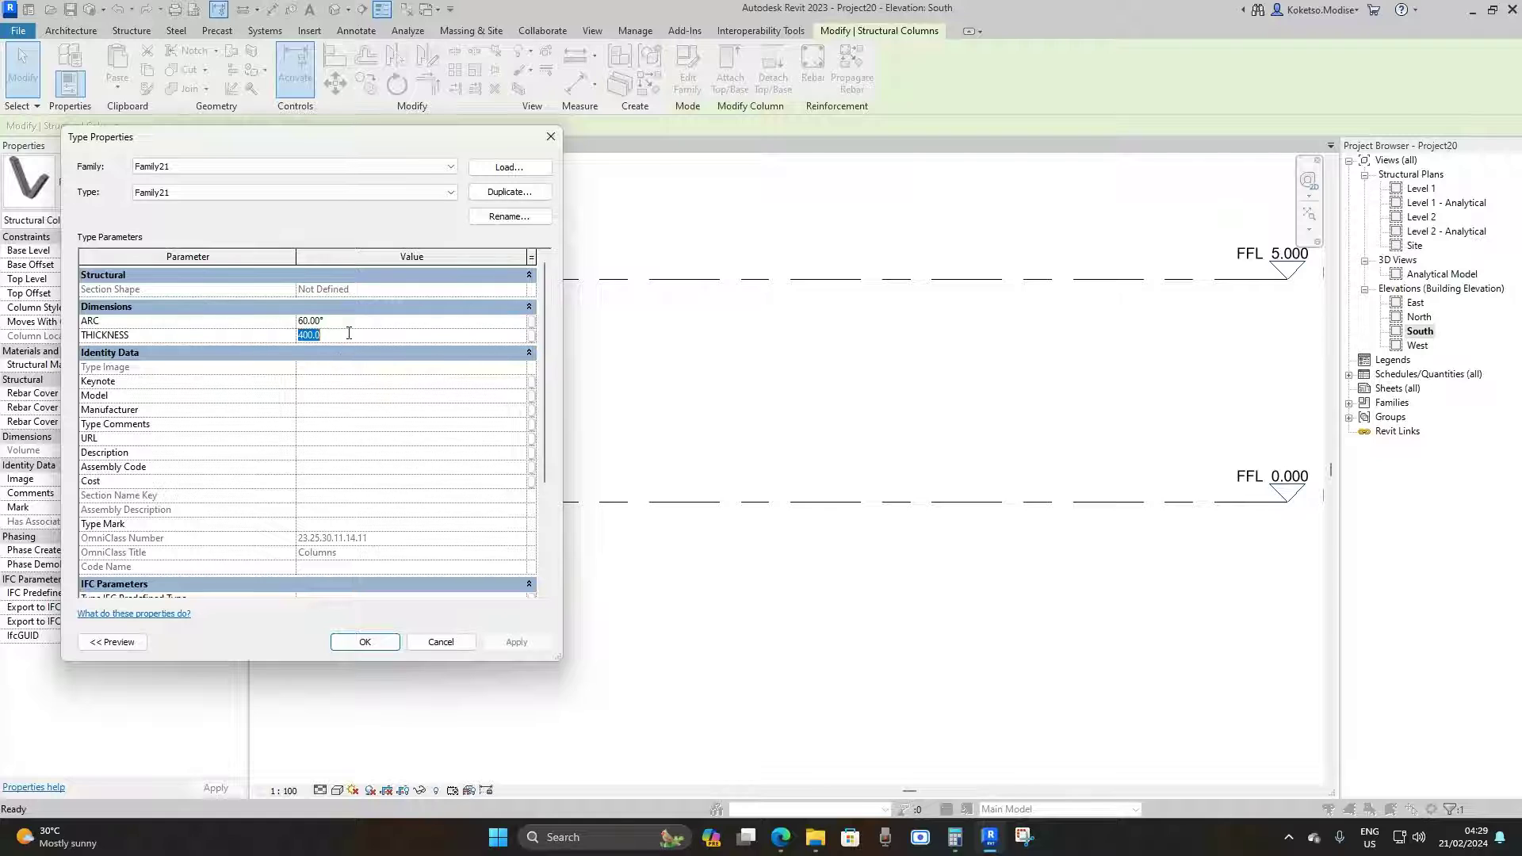
text(500)
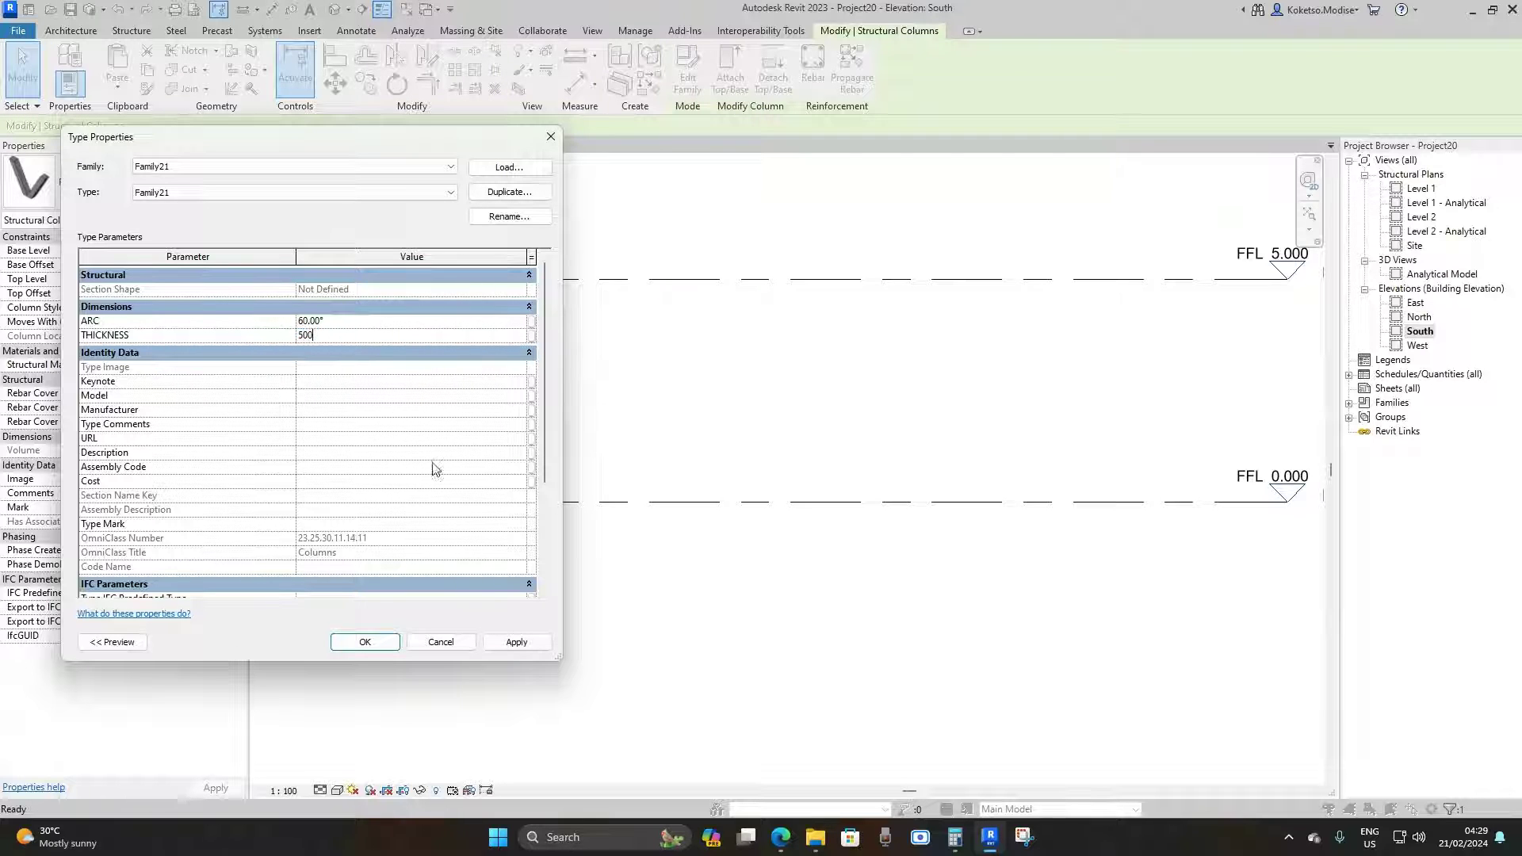
click(516, 642)
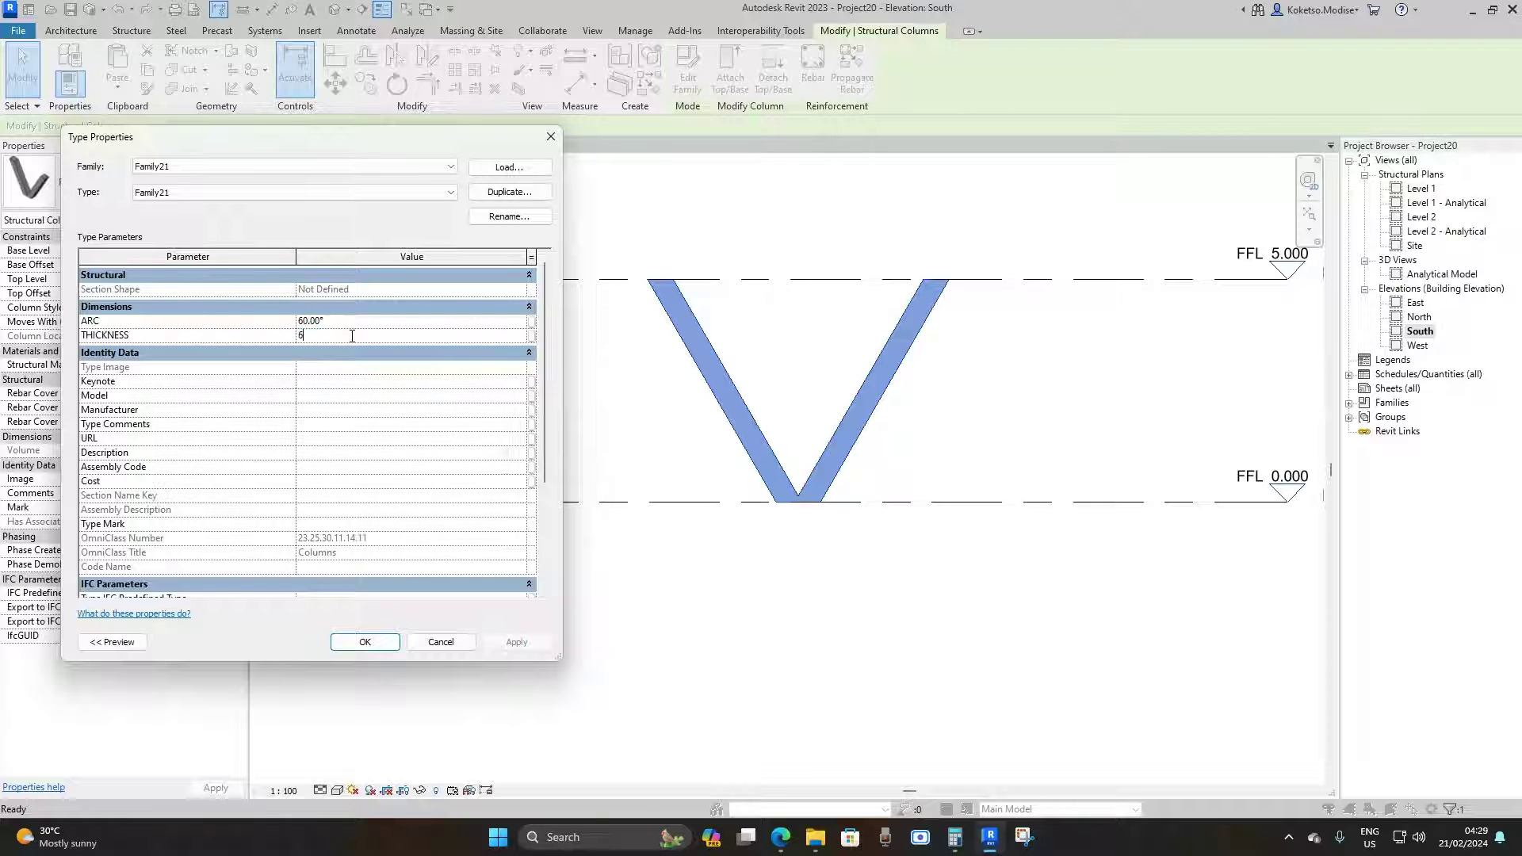
click(516, 642)
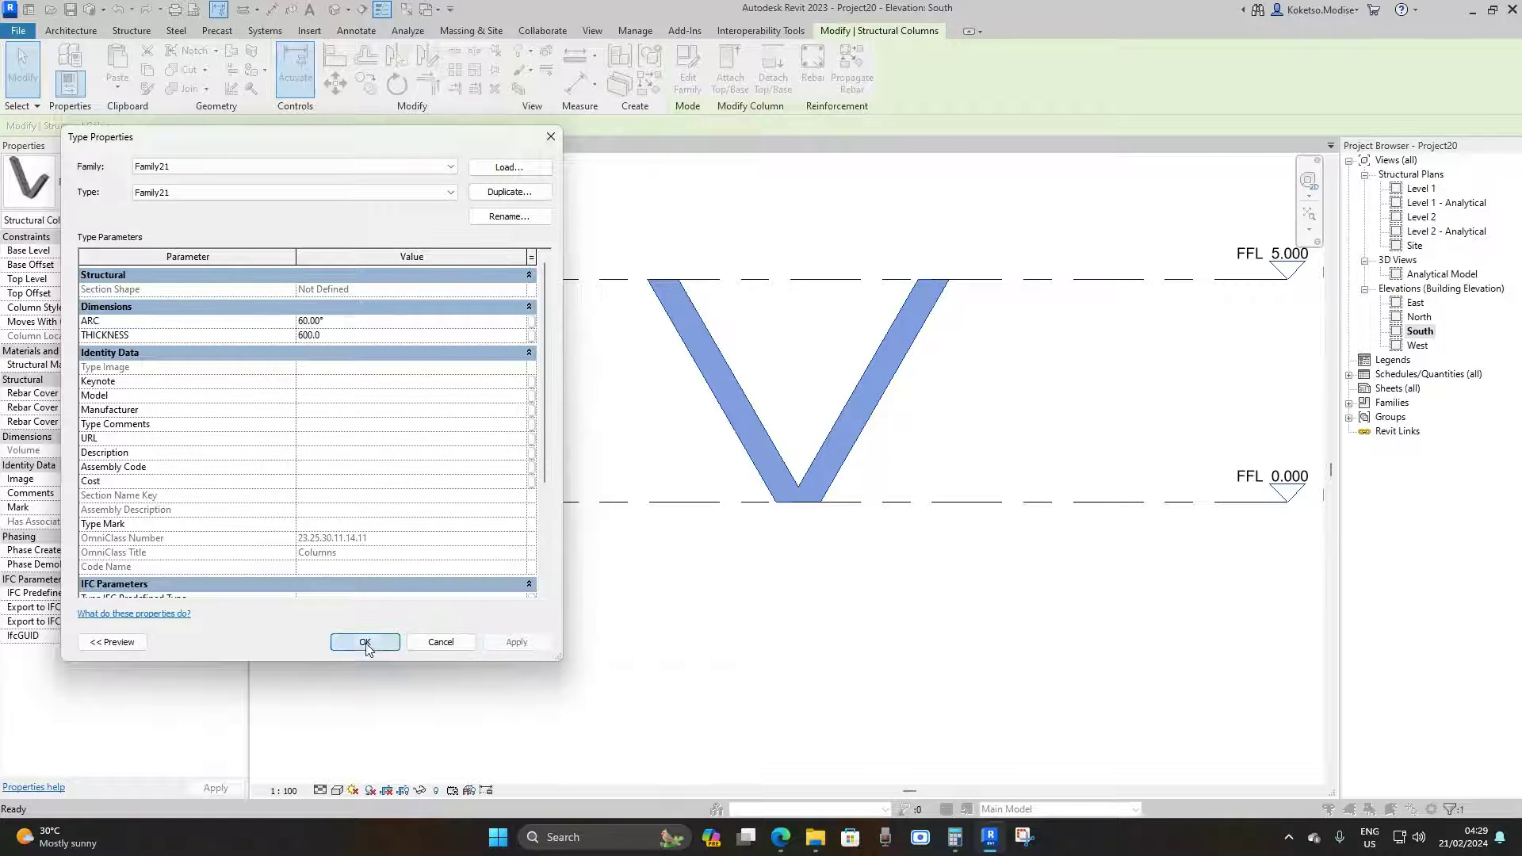
click(365, 642)
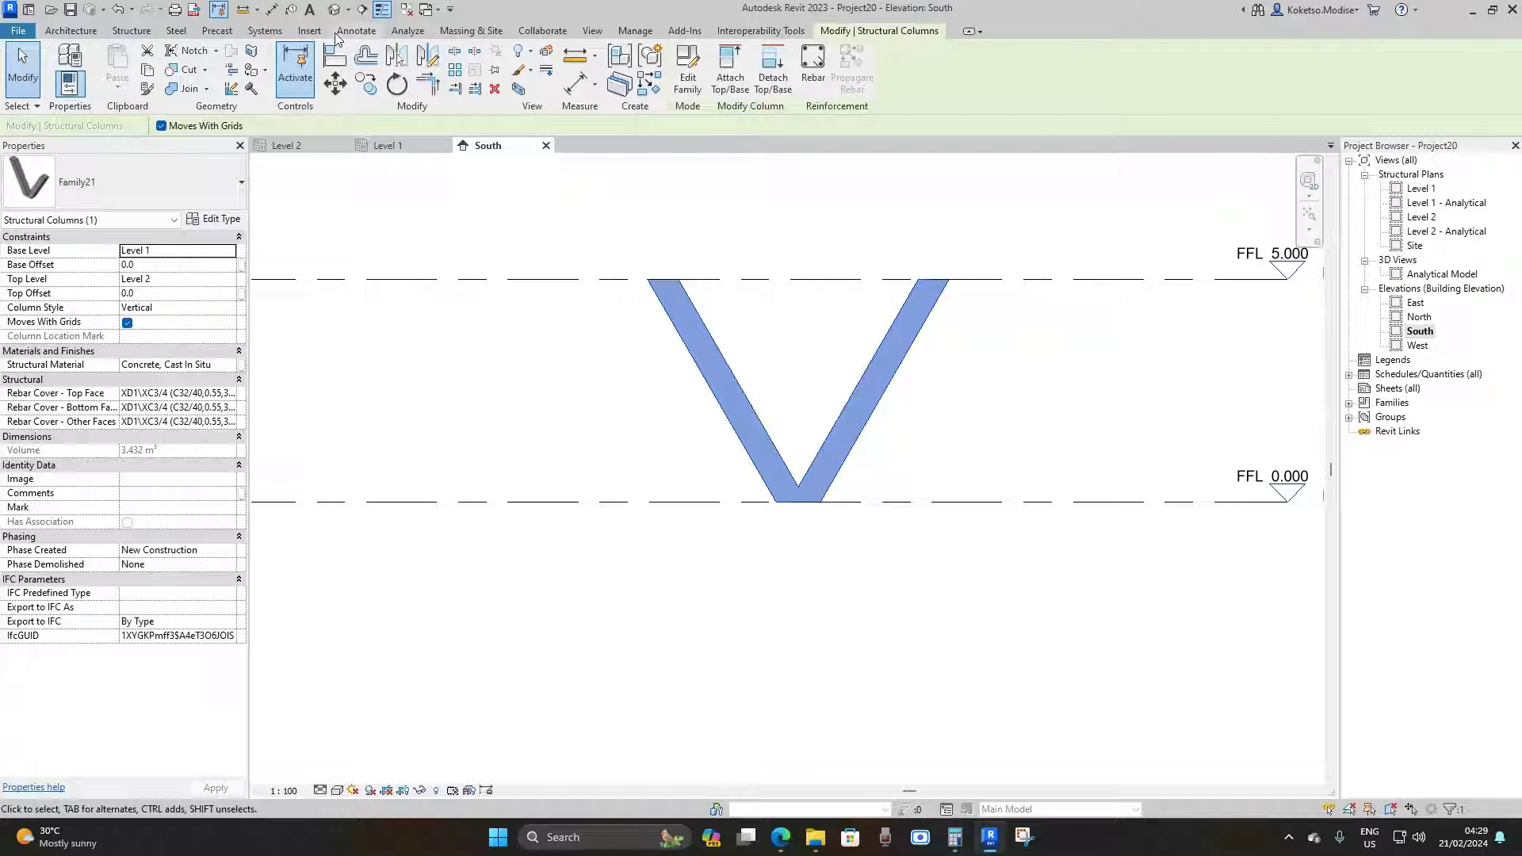
Step: Show the V column in the default 3D view at Fine detail, Shaded style, and select it
click(334, 9)
shift+middle_drag(814, 388, 768, 540)
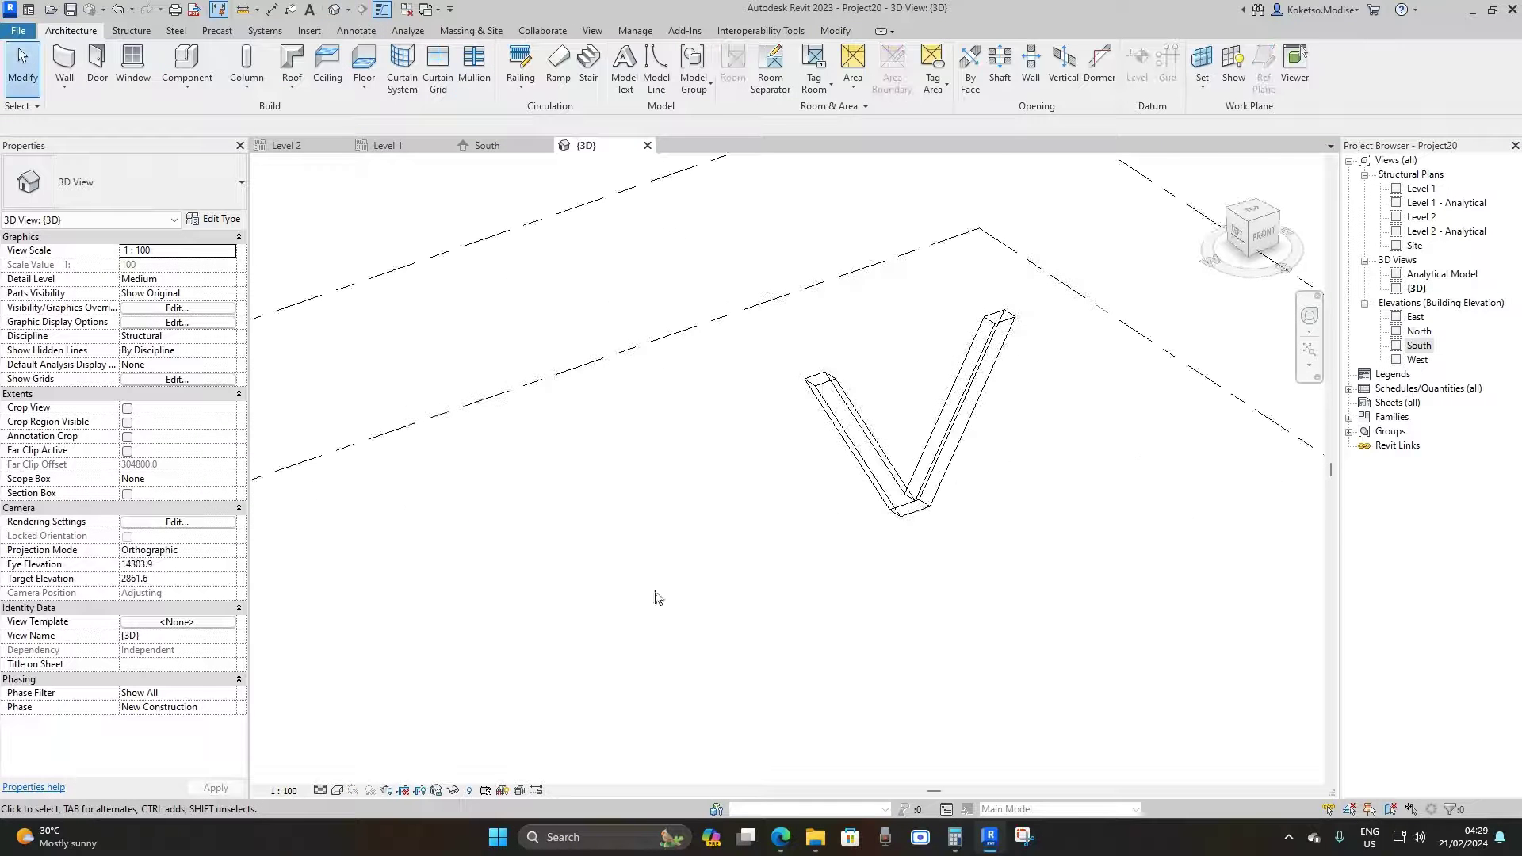
click(319, 790)
click(341, 773)
click(337, 790)
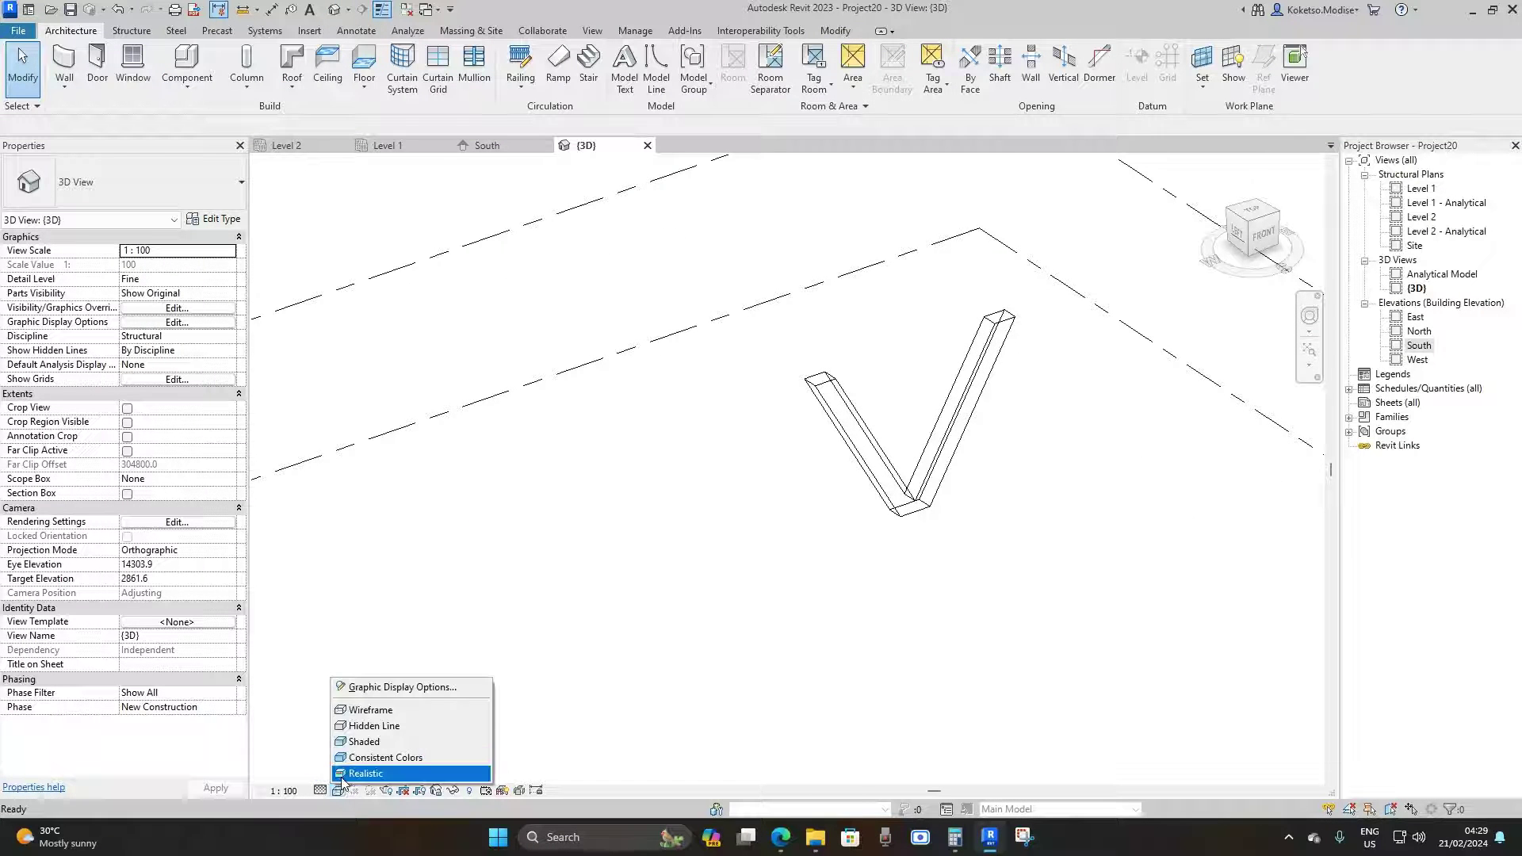
click(354, 742)
mouse_move(952, 516)
shift+middle_down()
mouse_move(990, 474)
mouse_move(972, 356)
mouse_move(990, 416)
shift+middle_up()
click(877, 387)
mouse_move(1021, 588)
shift+middle_down()
mouse_move(1019, 561)
mouse_move(1039, 583)
shift+middle_up()
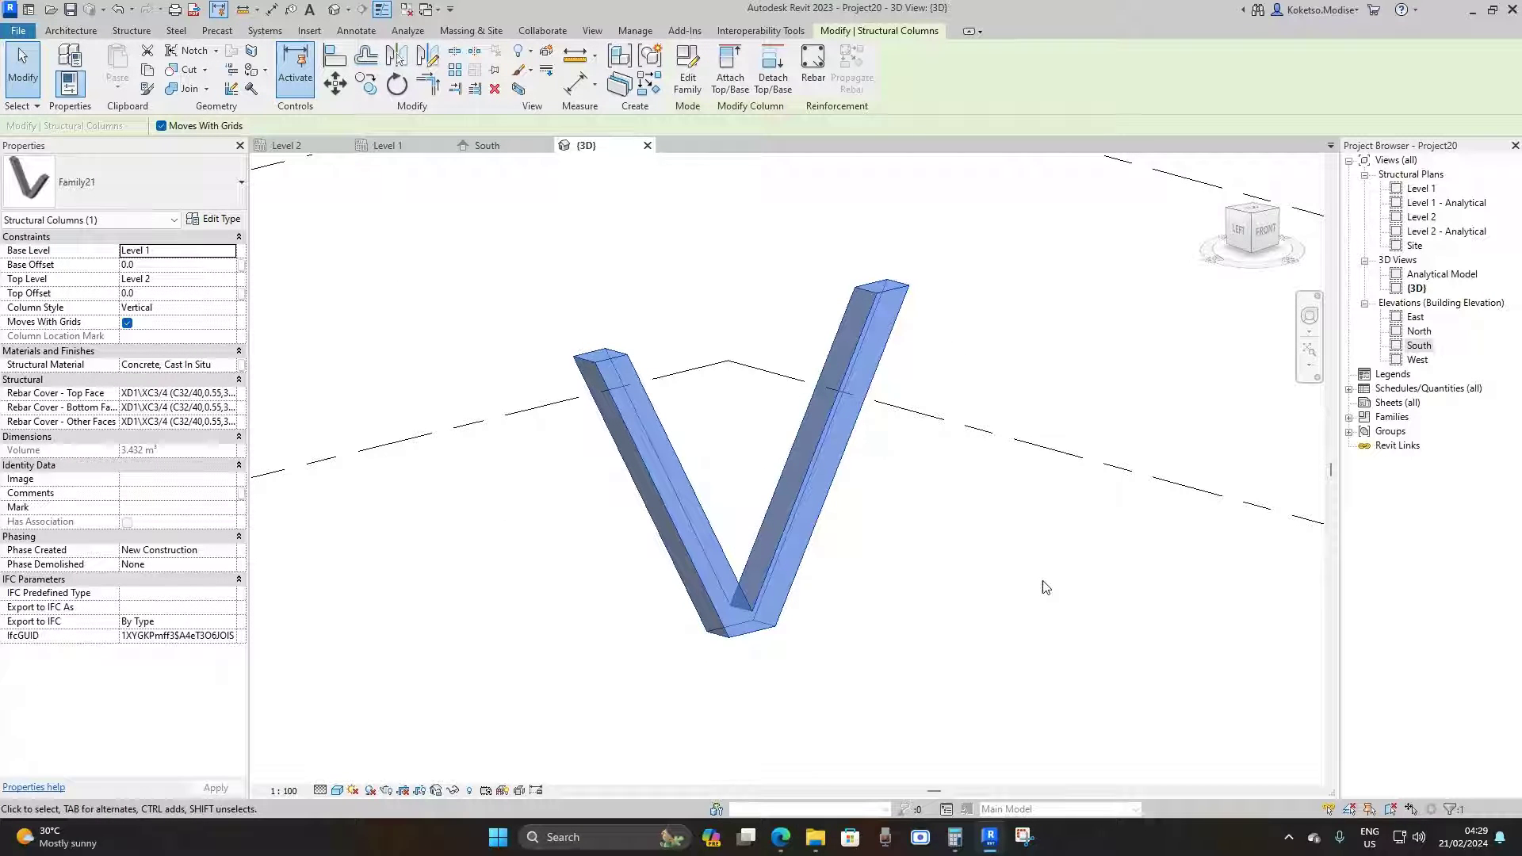